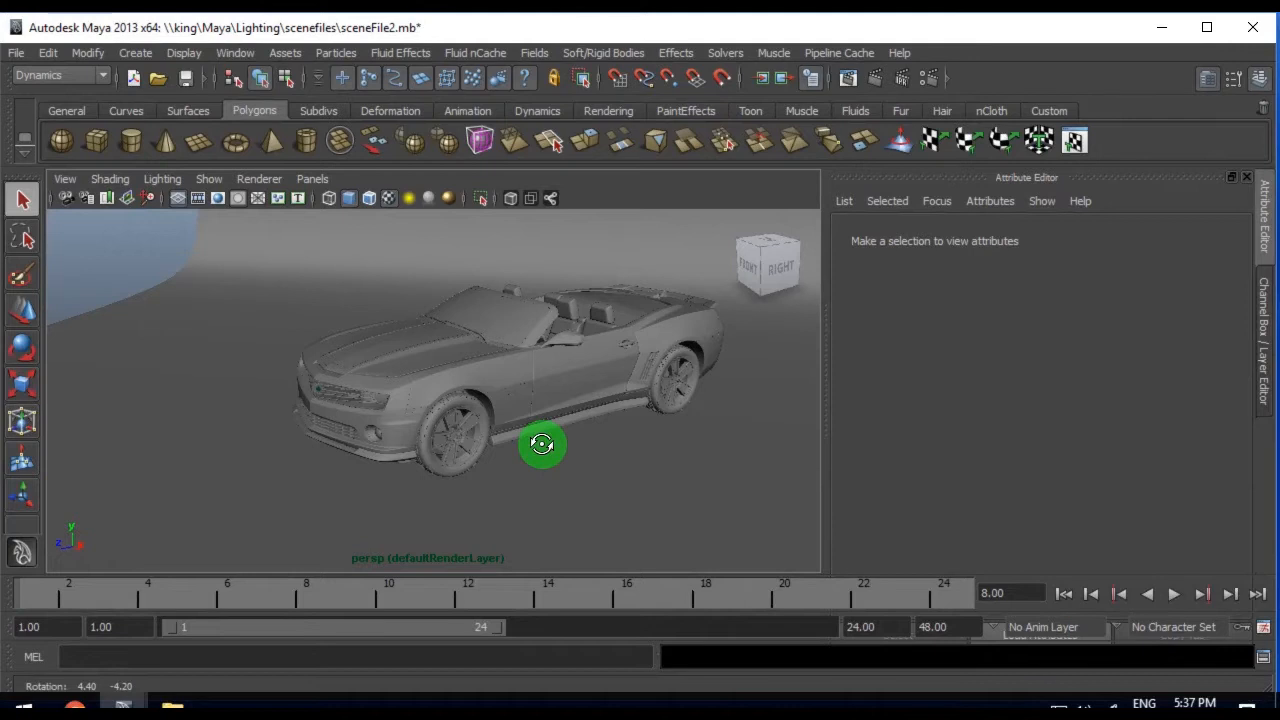
Hide the Attribute Editor so the car scene fills the full width of the viewport
left_click_drag(541, 450, 560, 458, "alt")
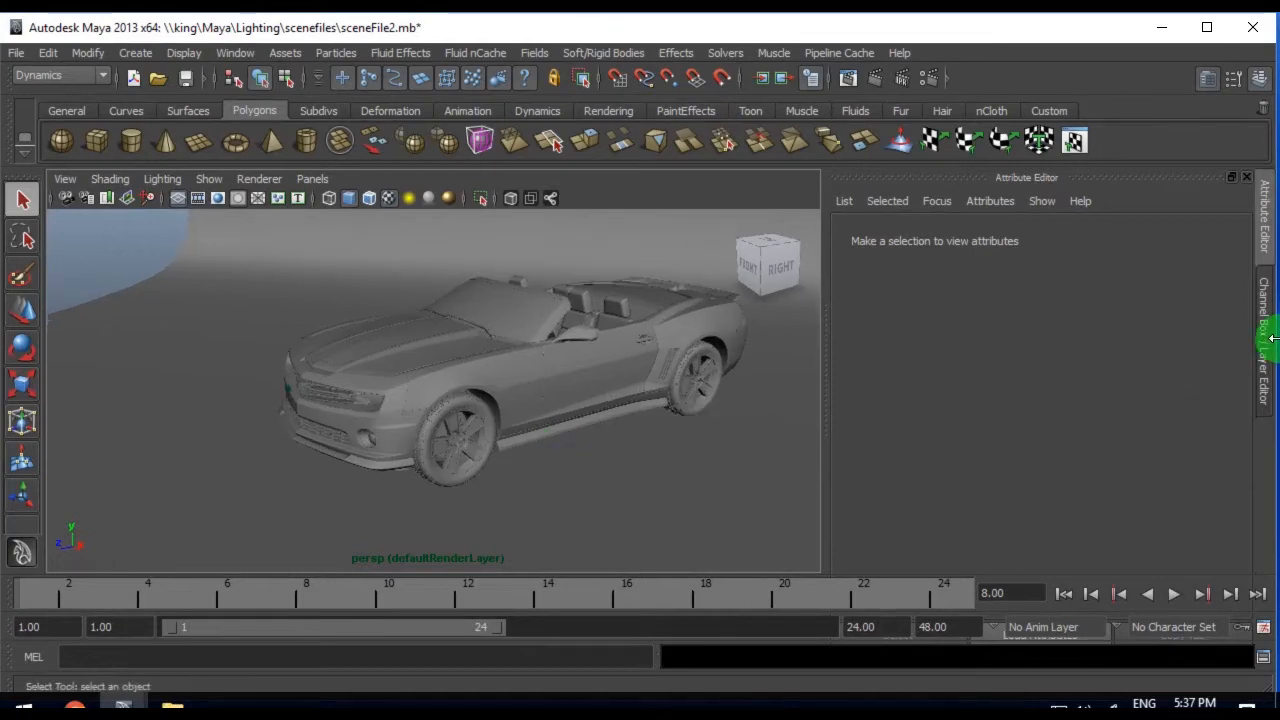
left_click(1265, 357)
left_click(1260, 357)
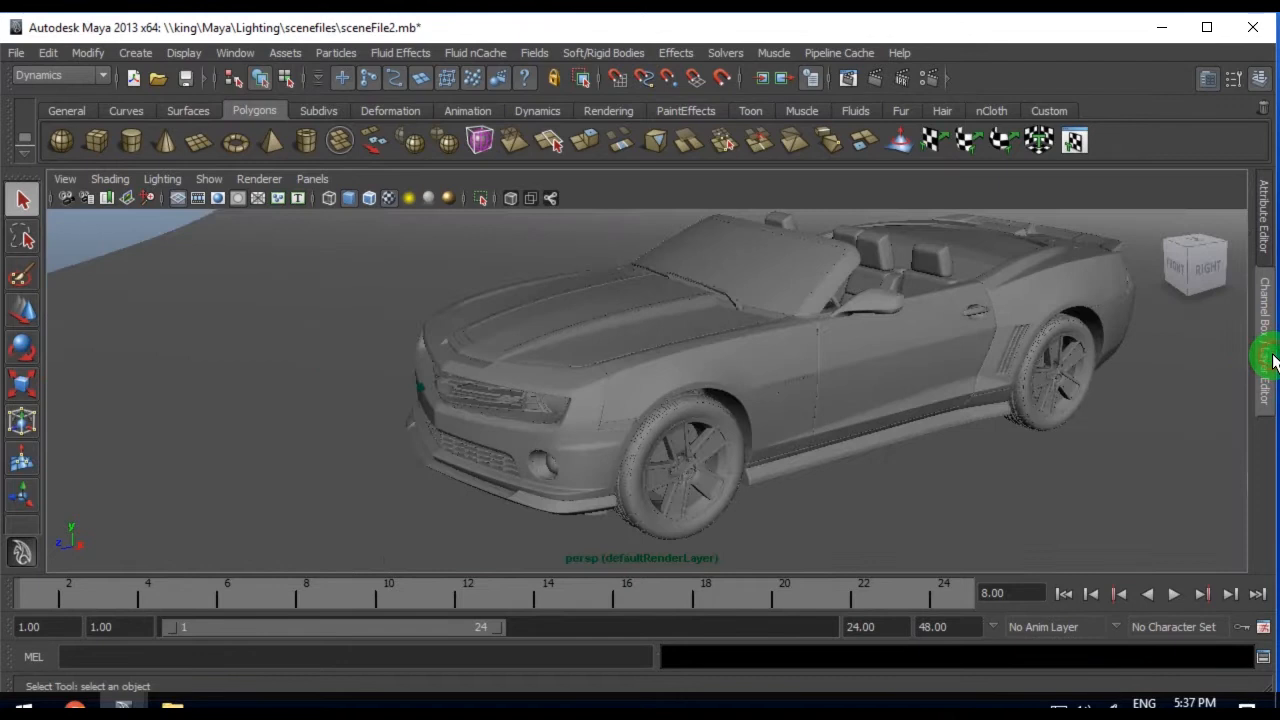
mouse_move(854, 416)
left_mouse_down("alt")
mouse_move(897, 406)
mouse_move(854, 423)
mouse_move(866, 426)
left_mouse_up("alt")
Set the scene's renderer to V-Ray in the render settings
left_click(924, 78)
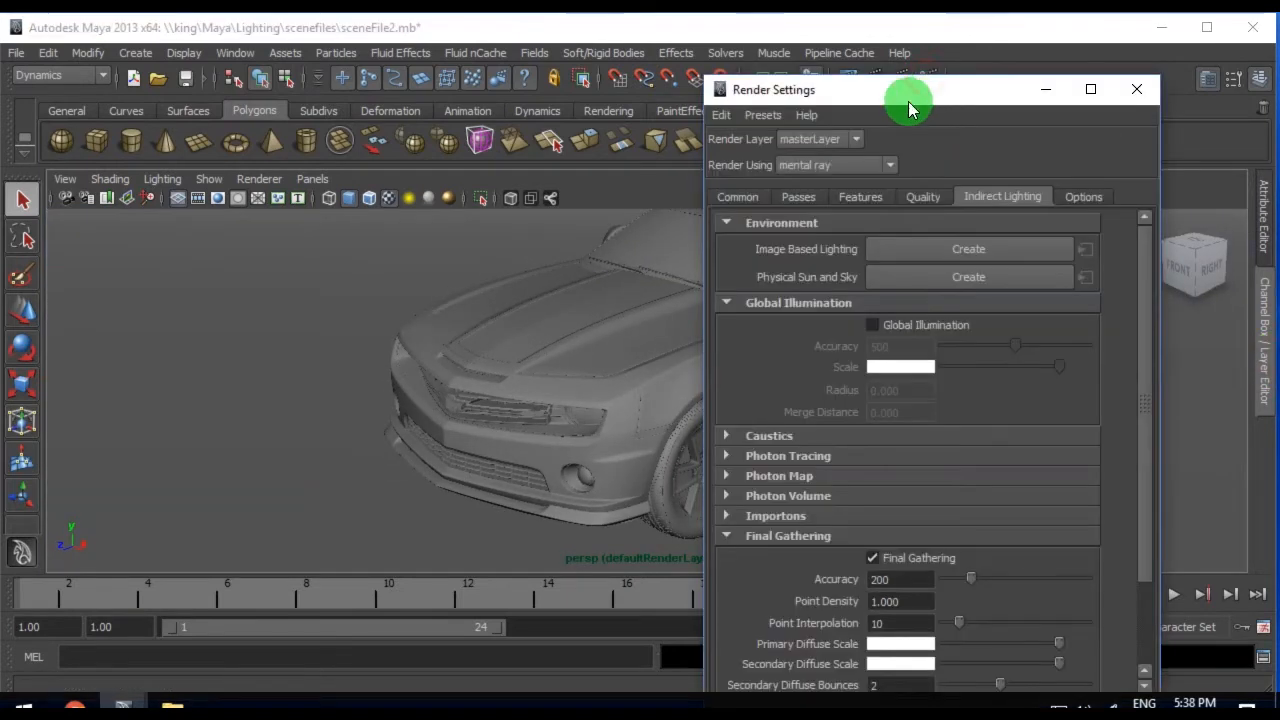
left_click(814, 164)
left_click(812, 222)
left_click(826, 196)
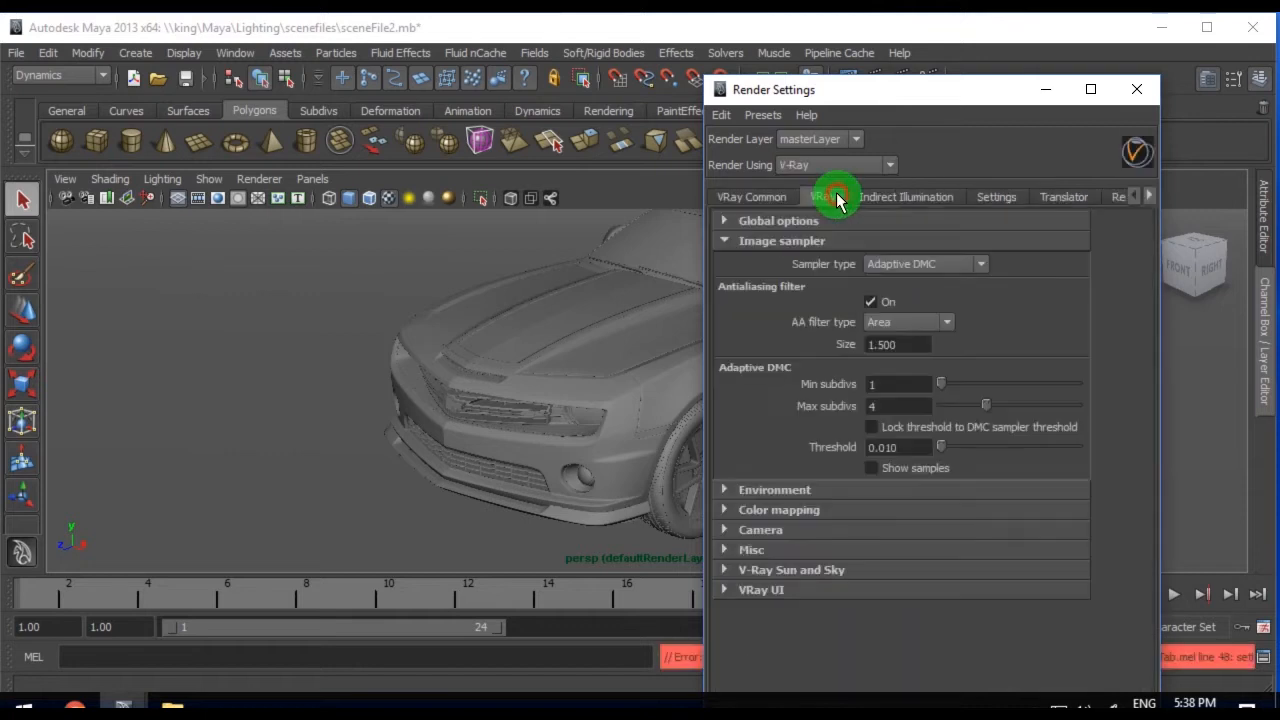
Enable Use V-Ray VFB in the common V-Ray render settings
left_click(775, 205)
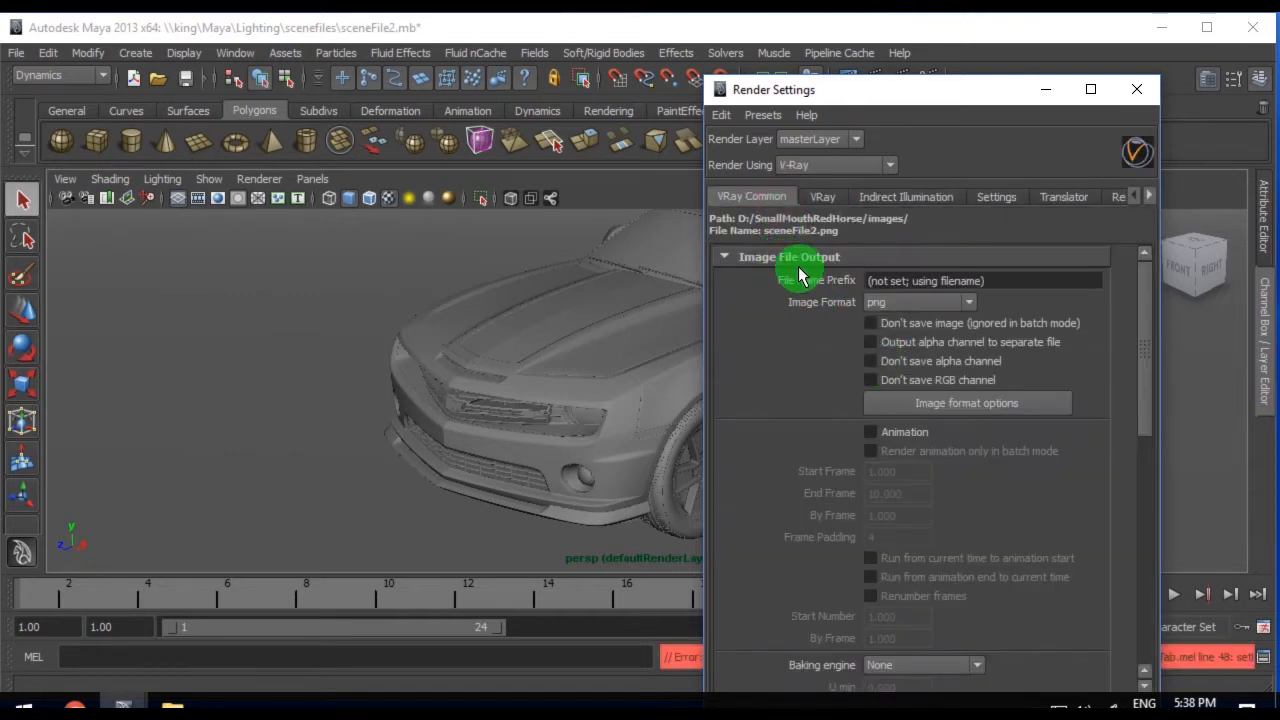
scroll(894, 460, "down", 6)
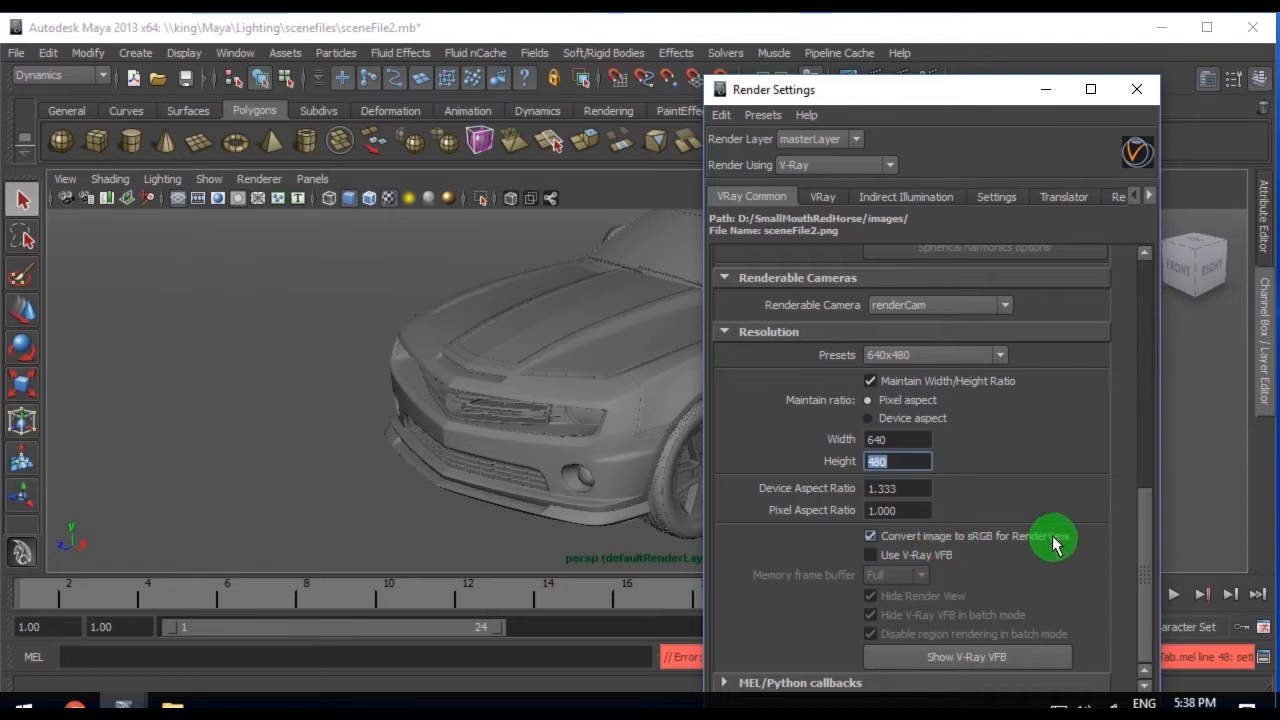
left_click(914, 556)
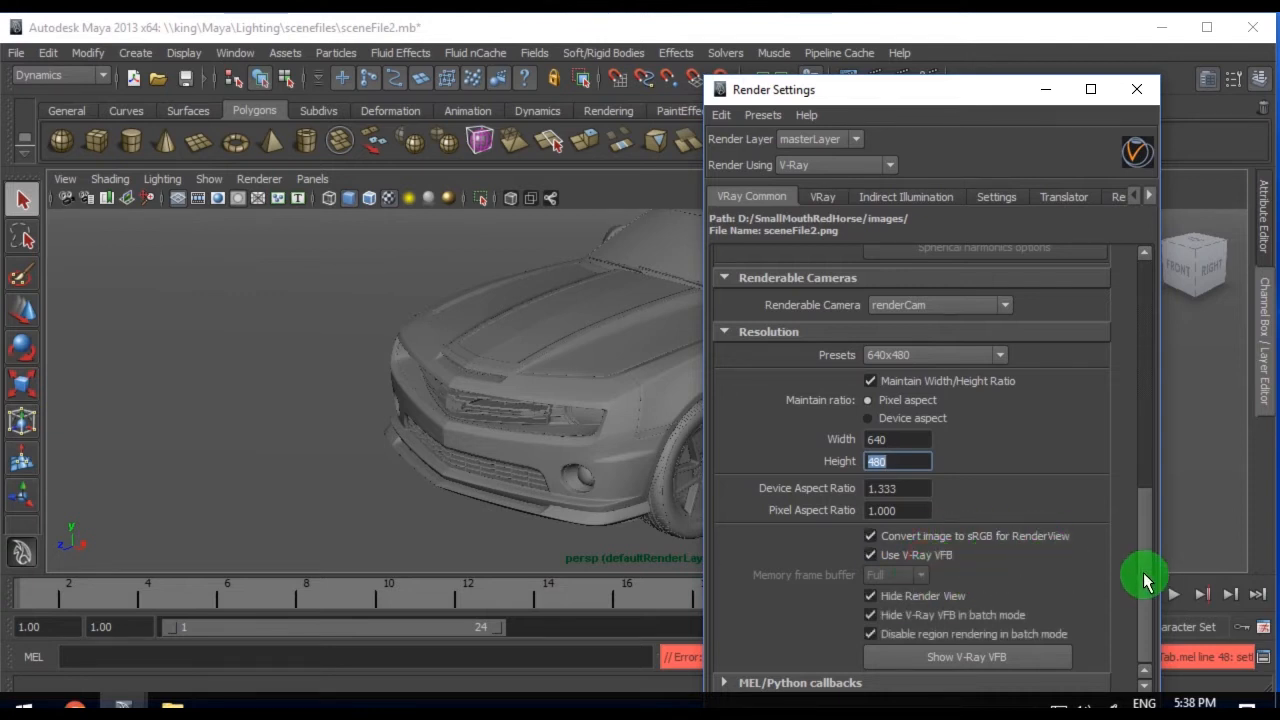
left_click_drag(1146, 586, 1117, 323)
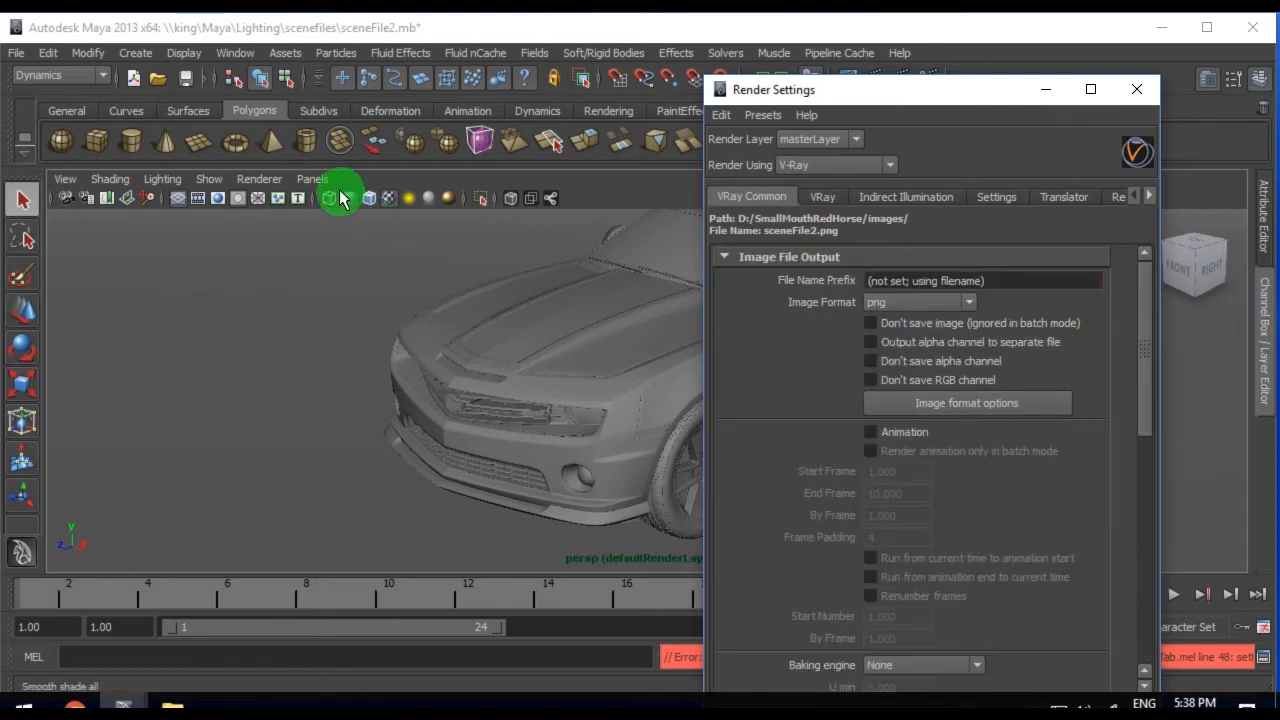
Look through renderCam in the viewport and minimize the render settings window
left_click(312, 179)
mouse_move(450, 196)
left_click(478, 222)
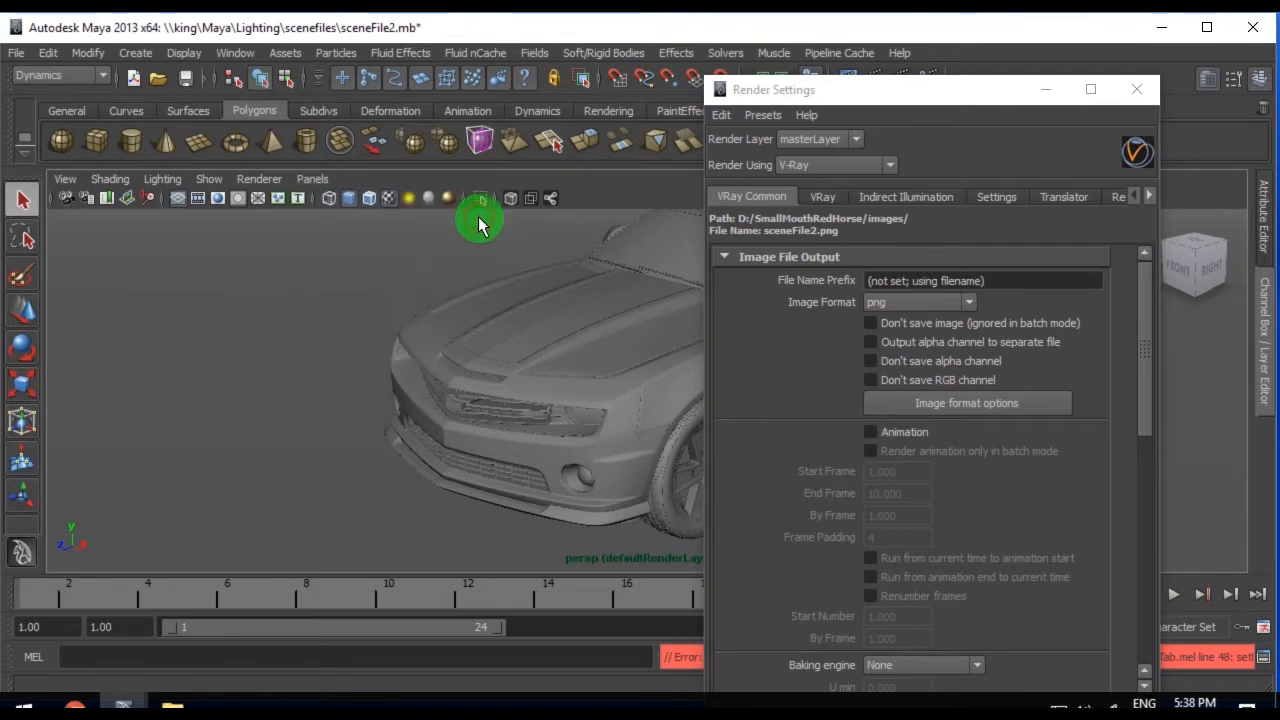
left_click(1045, 89)
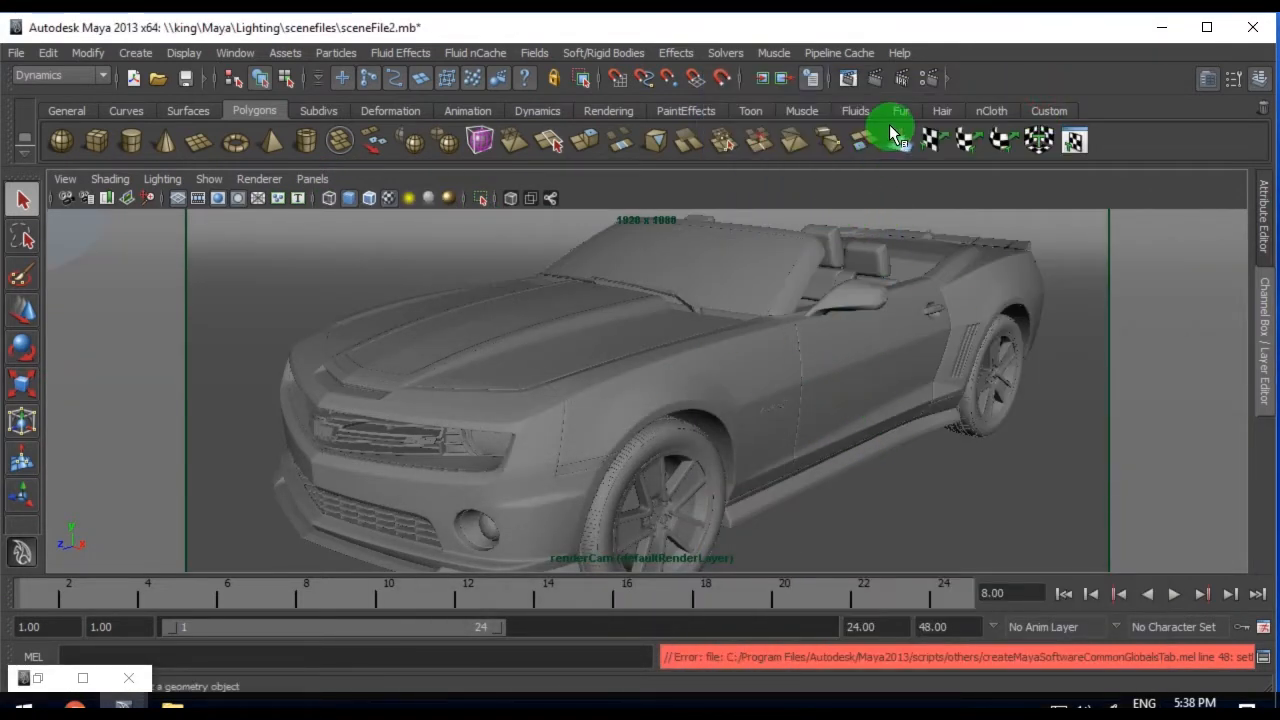
Reopen the render settings and collapse the Image File Output, Renderable Cameras and Resolution sections
left_click(929, 82)
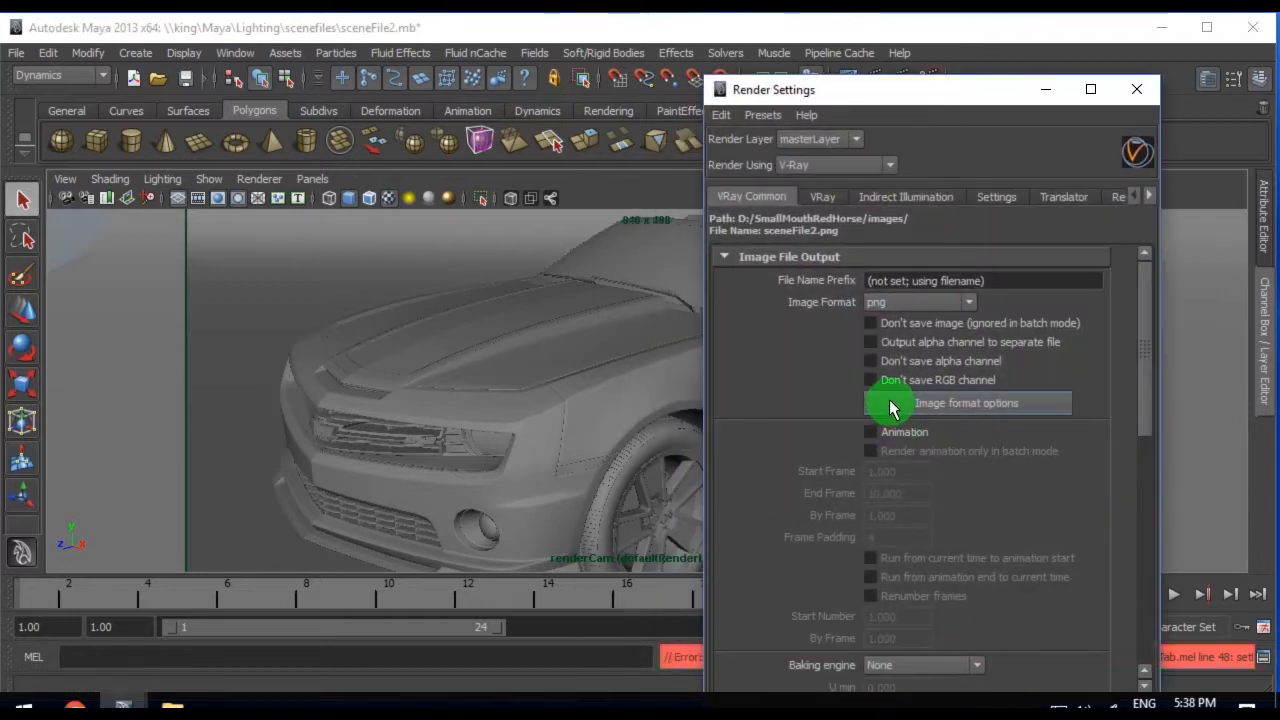
left_click_drag(929, 102, 929, 40)
left_click(785, 203)
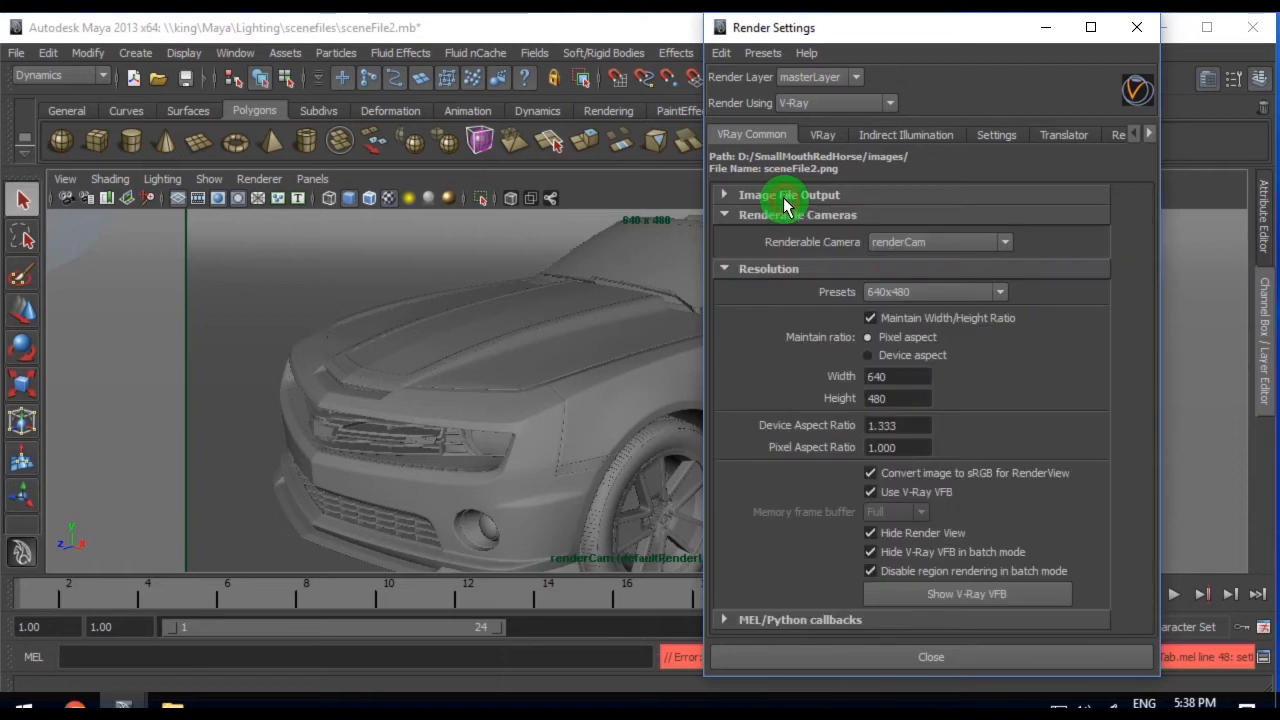
left_click(787, 200)
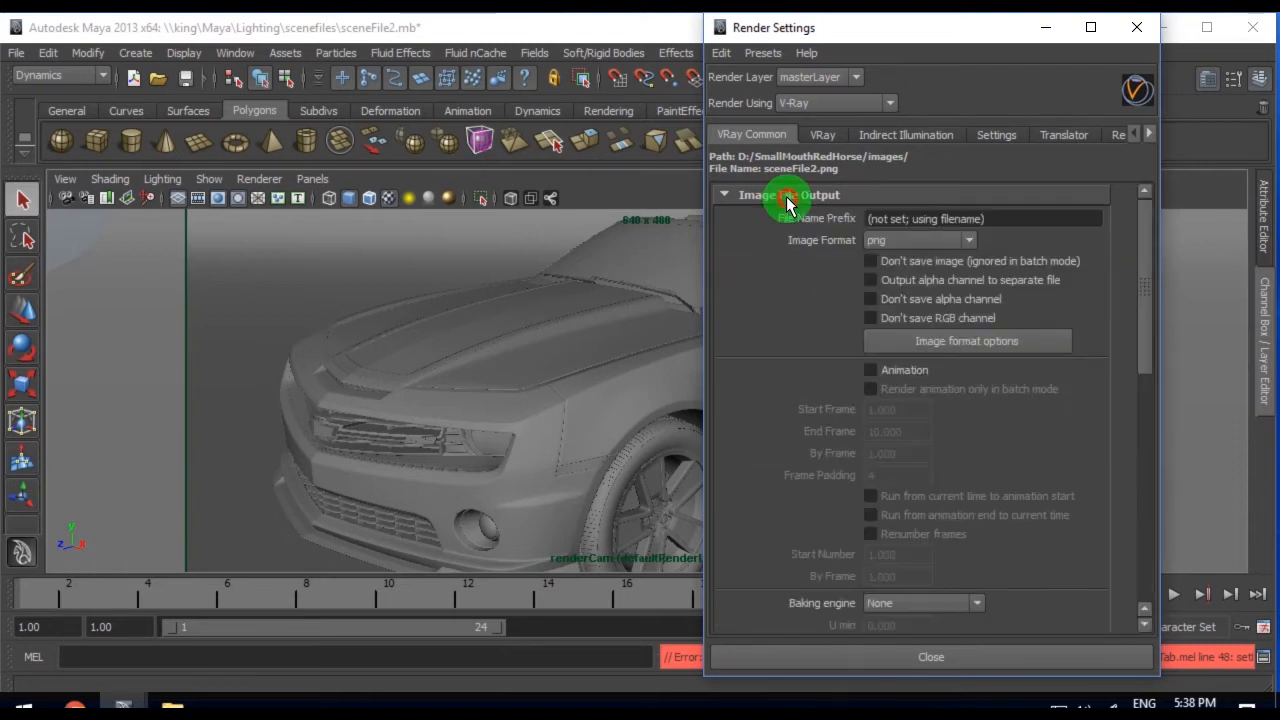
left_click(787, 198)
left_click(789, 216)
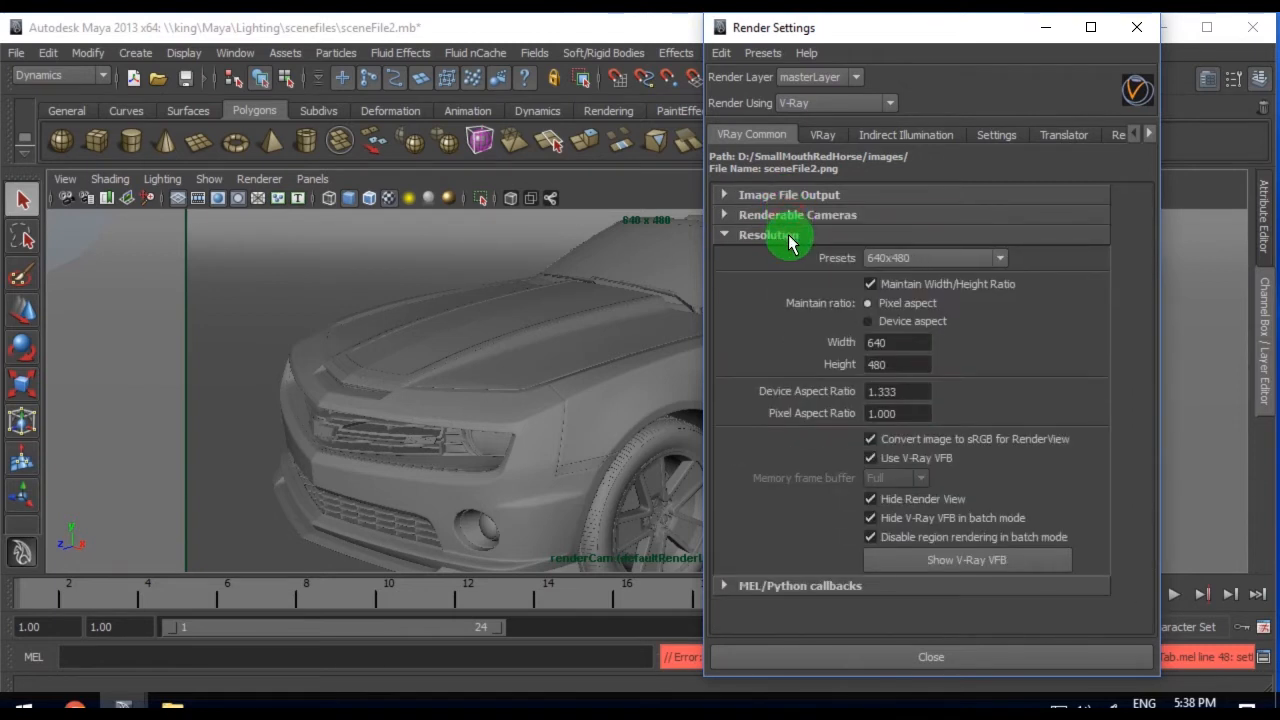
left_click(789, 236)
Set the Adaptive DMC image sampler's Max subdivs to 2 and collapse the image sampler settings
left_click(821, 134)
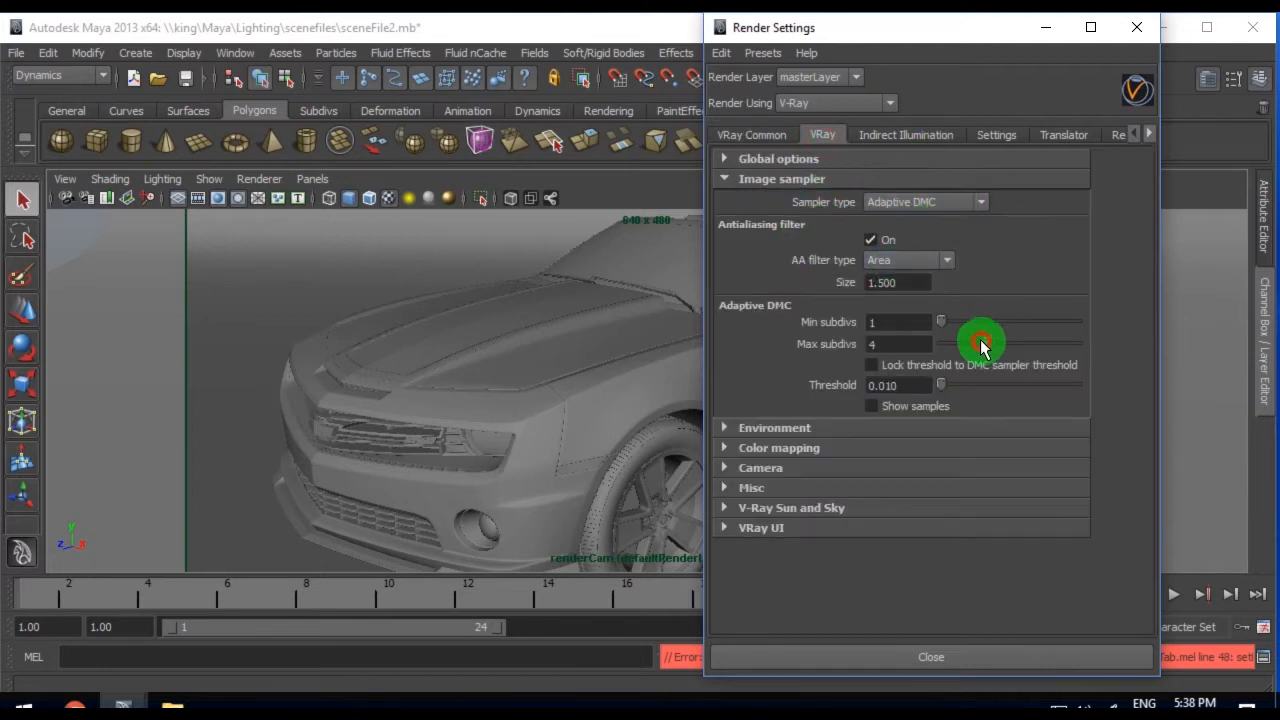
left_click(781, 185)
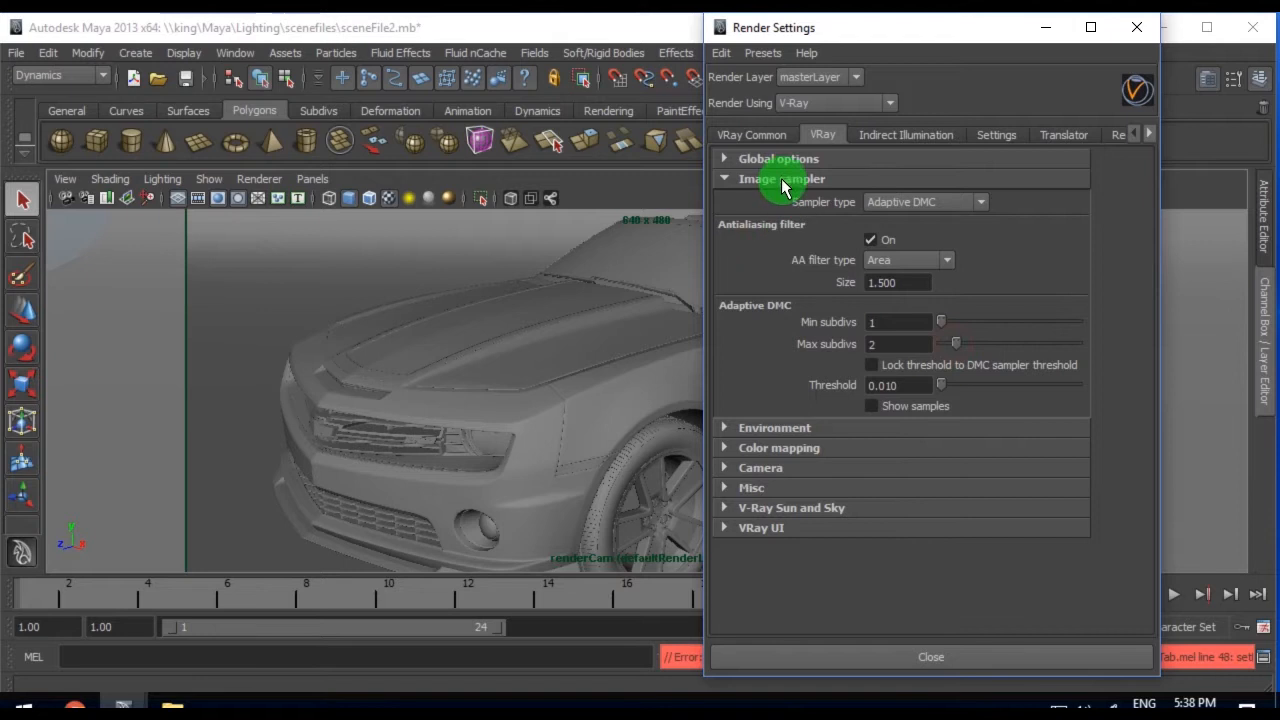
left_click(886, 137)
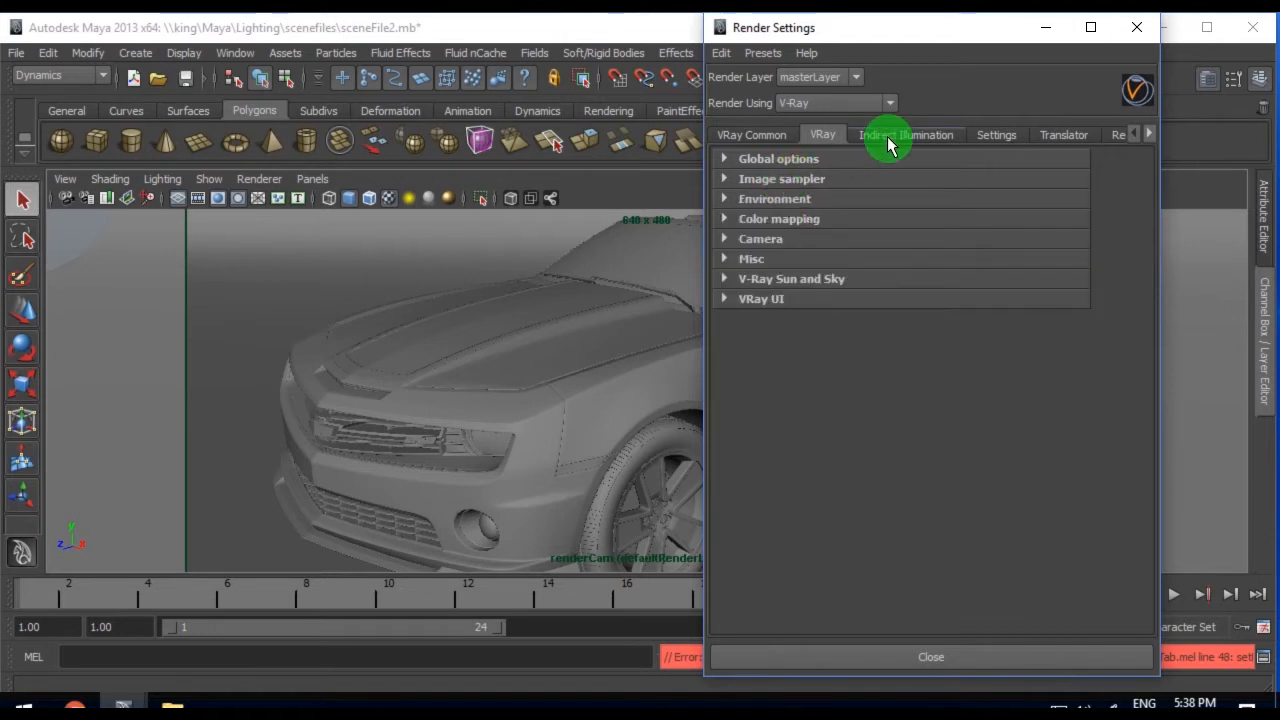
Expand the V-Ray environment settings and enable Override Environment
left_click(815, 135)
left_click(776, 284)
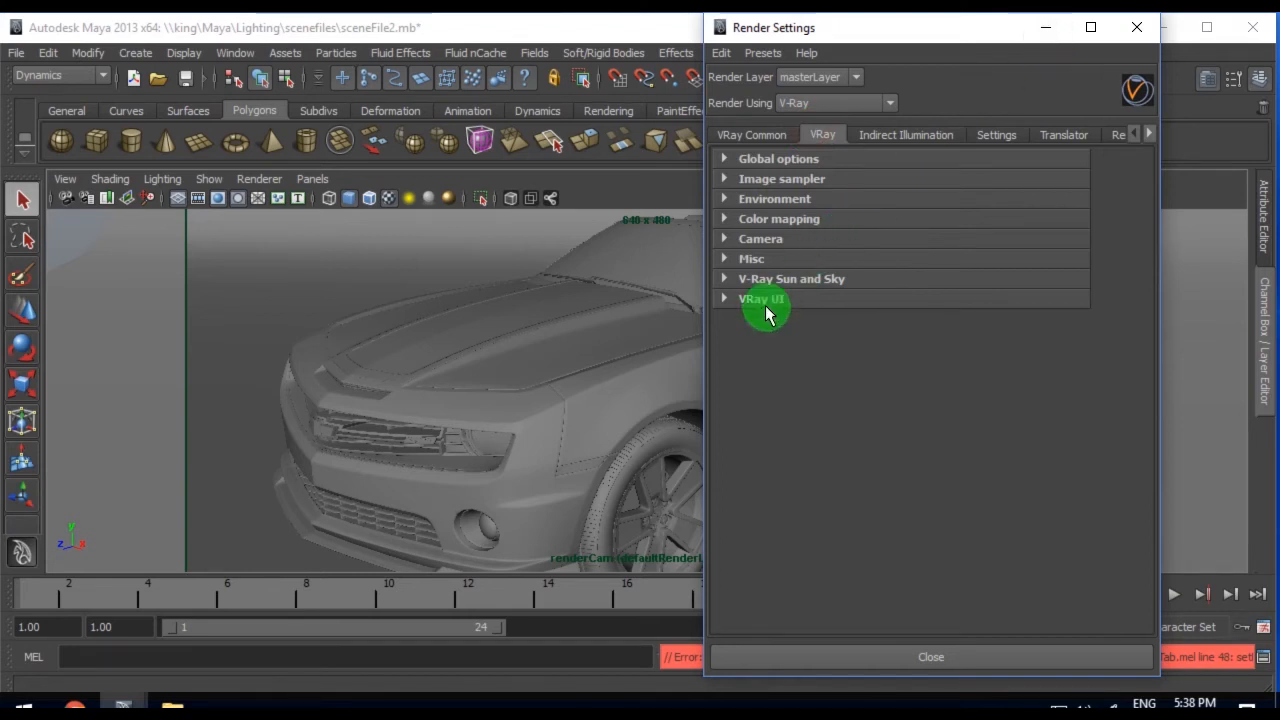
left_click(774, 199)
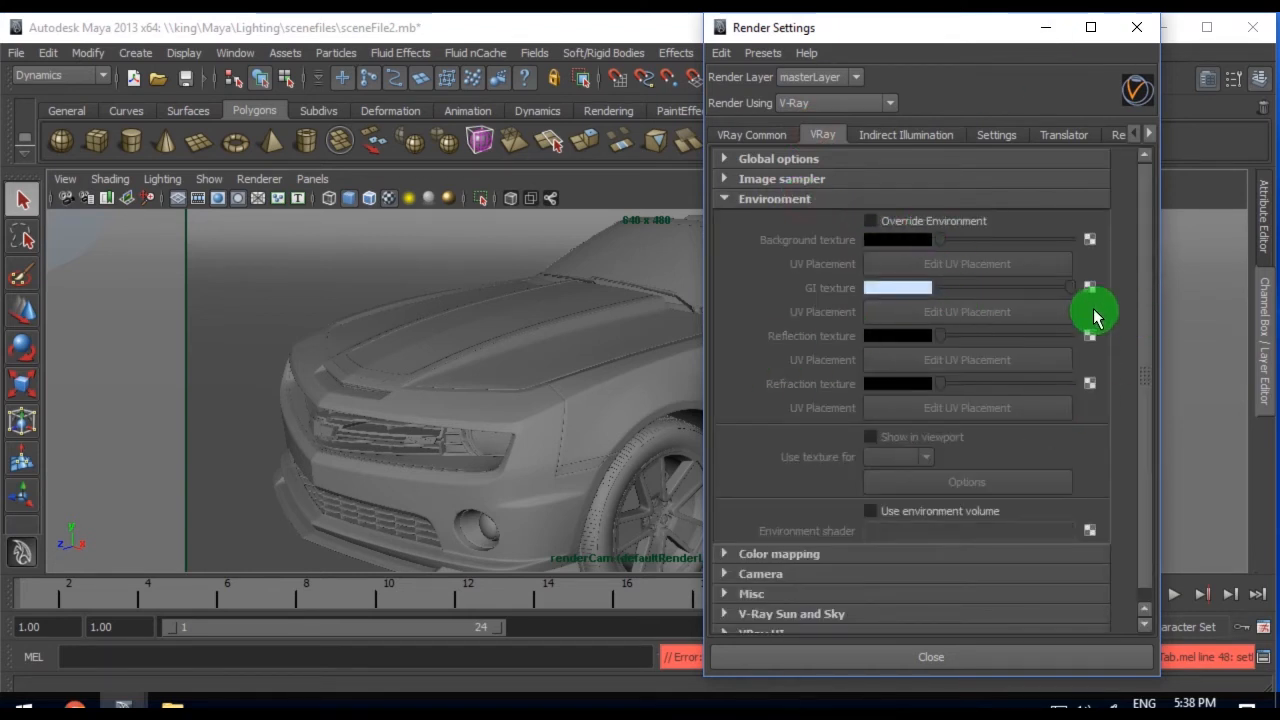
left_click(955, 222)
left_click(955, 222)
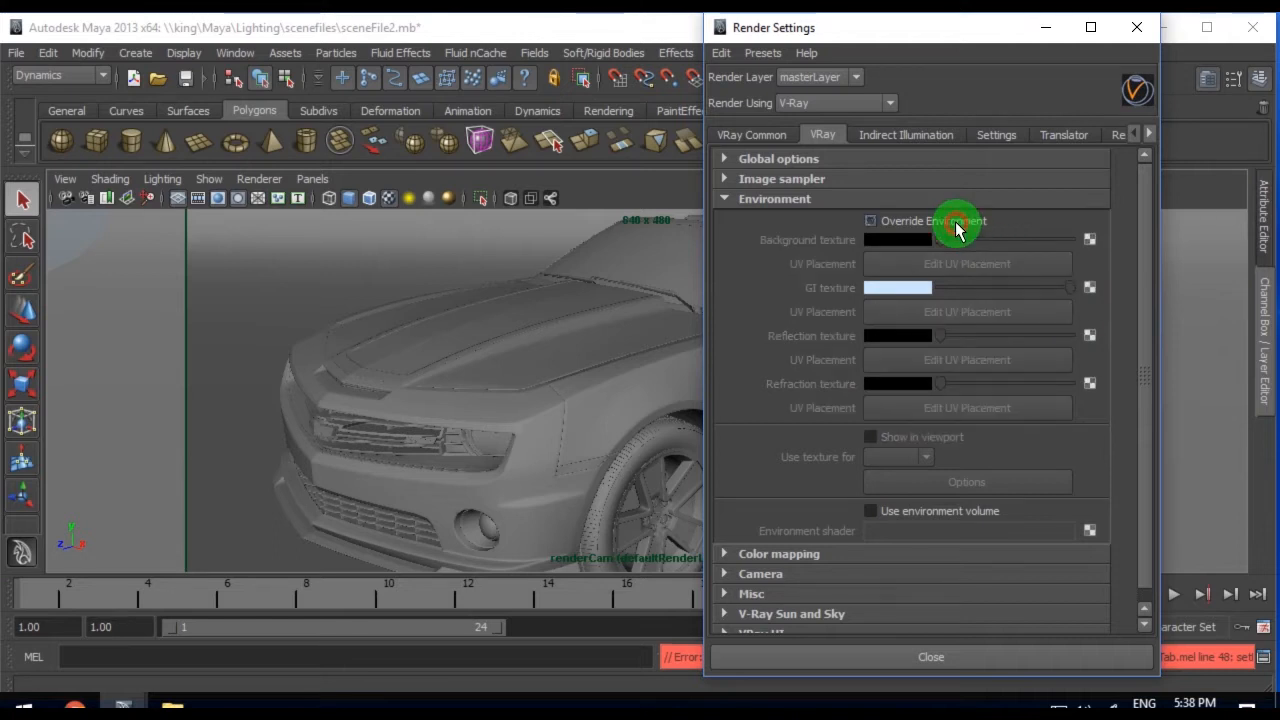
left_click(977, 224)
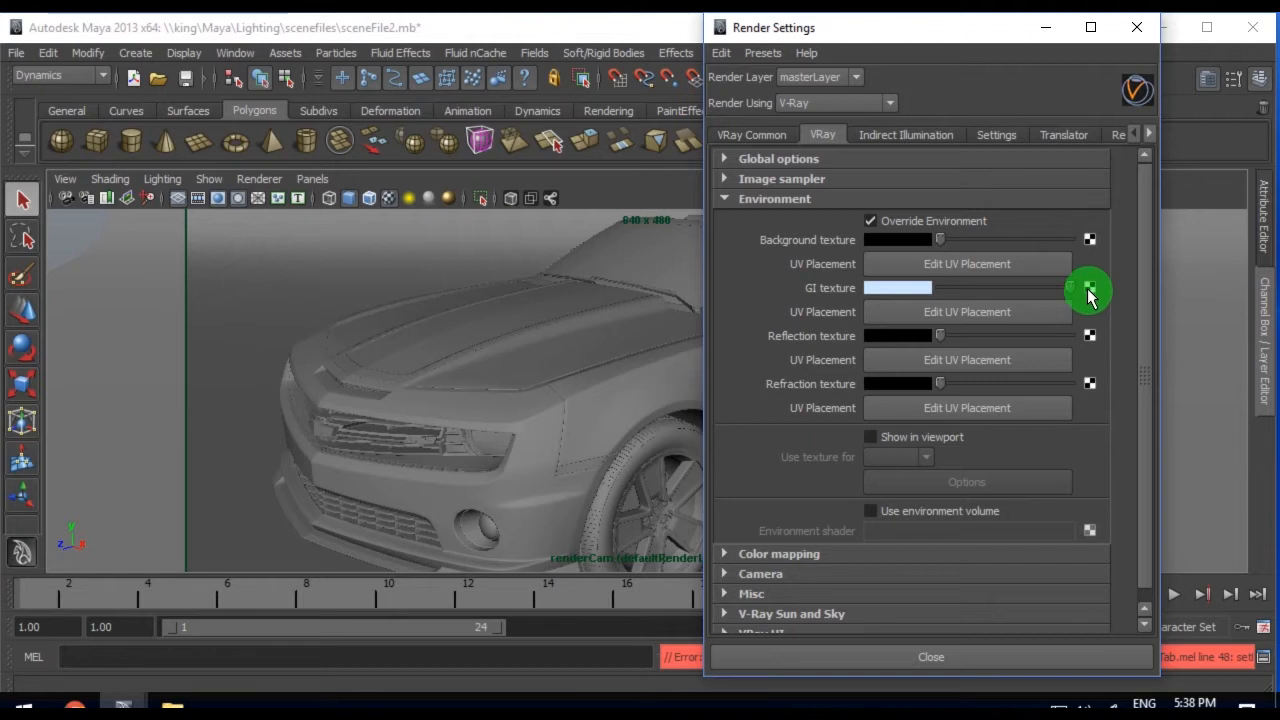
Assign a File texture node to the environment's GI texture and move the render settings aside
left_click(1089, 290)
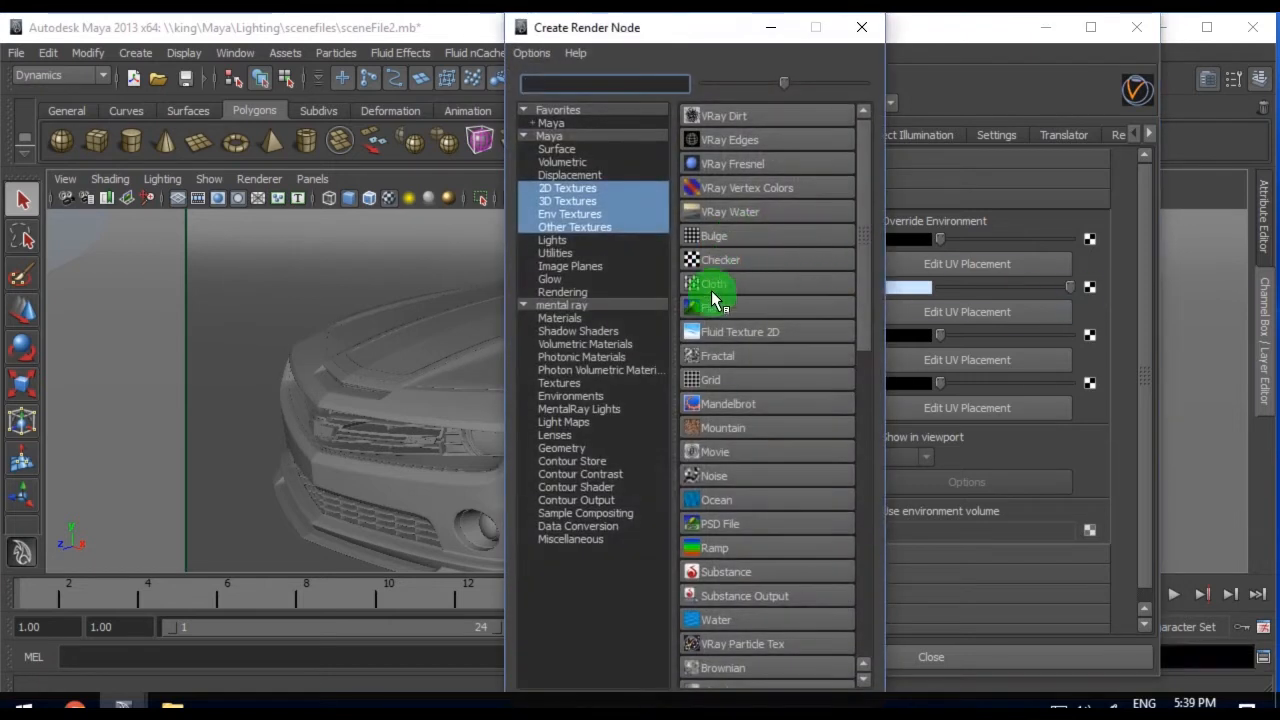
left_click(712, 312)
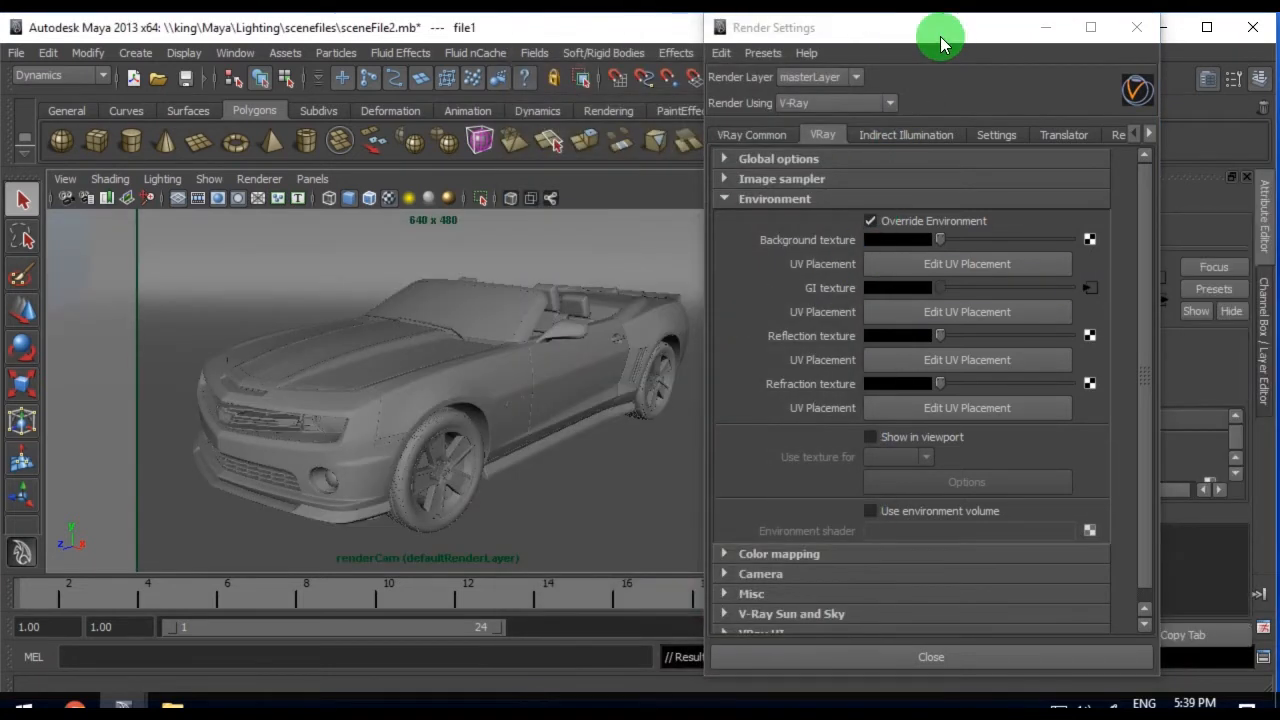
left_click_drag(942, 30, 787, 46)
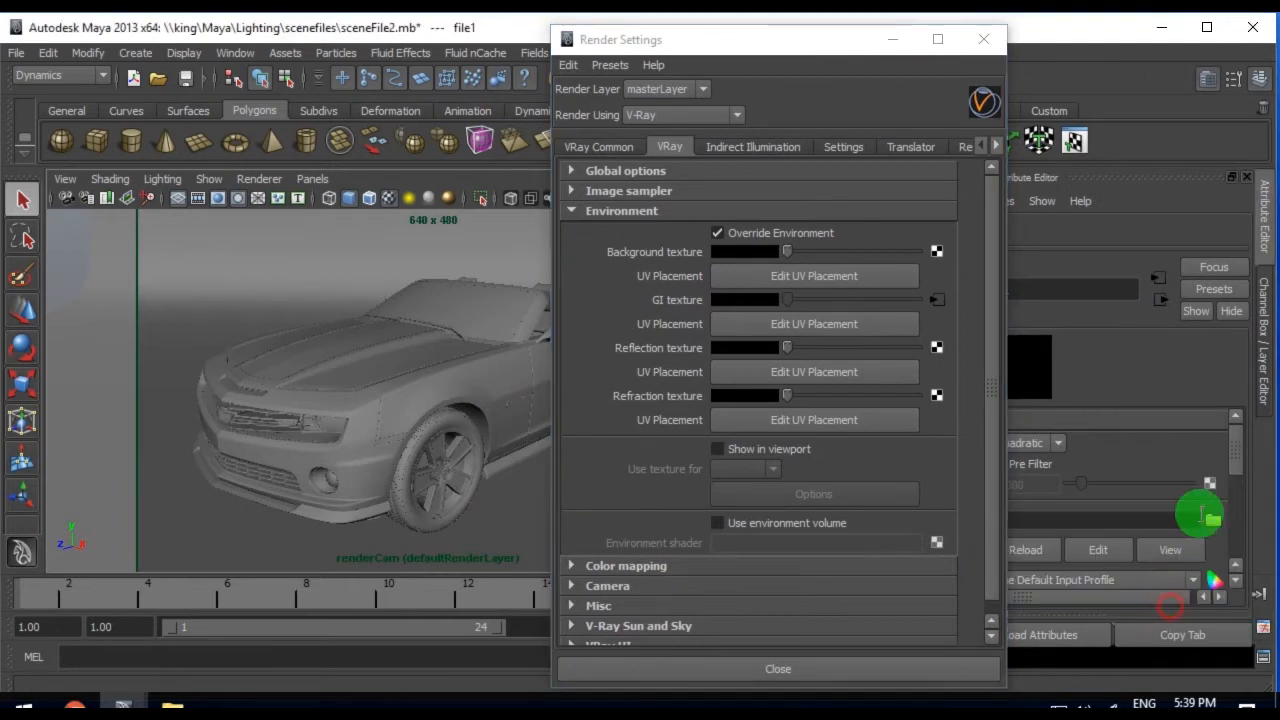
Load studio004.hdr from D:\HDRs\Studio as the image of the GI file texture
left_click(1250, 524)
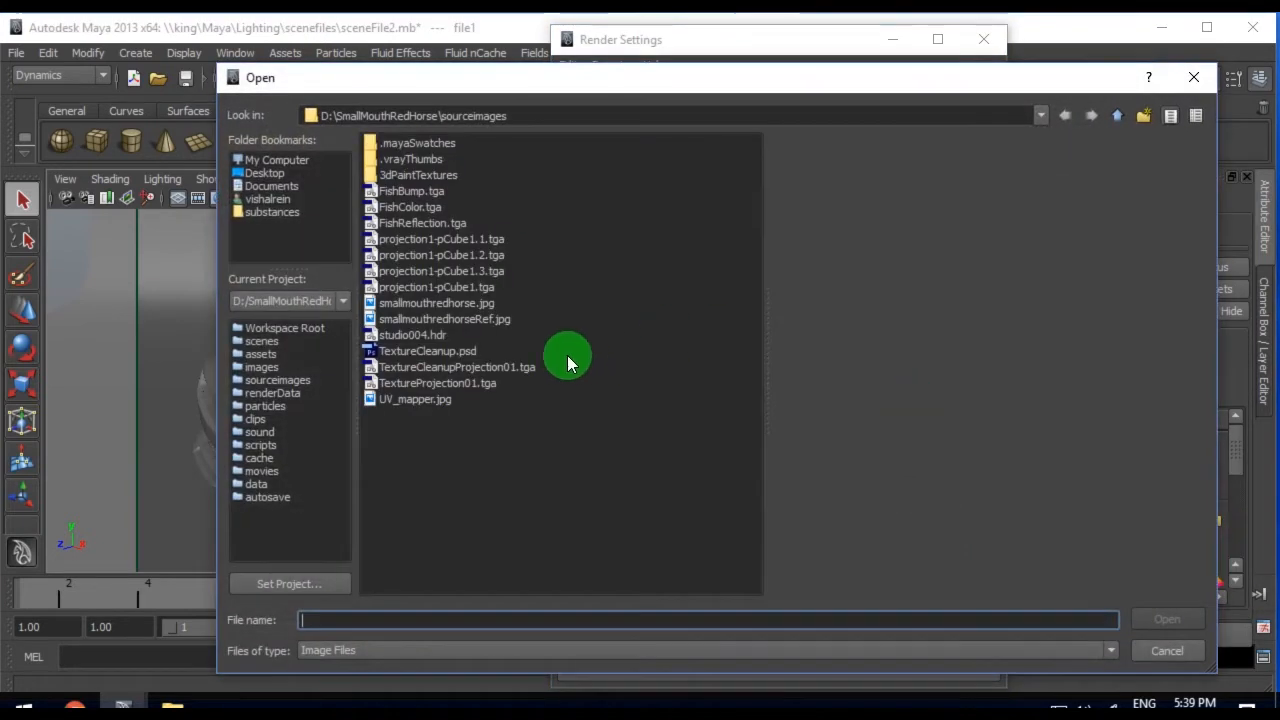
left_click(290, 161)
double_click(397, 162)
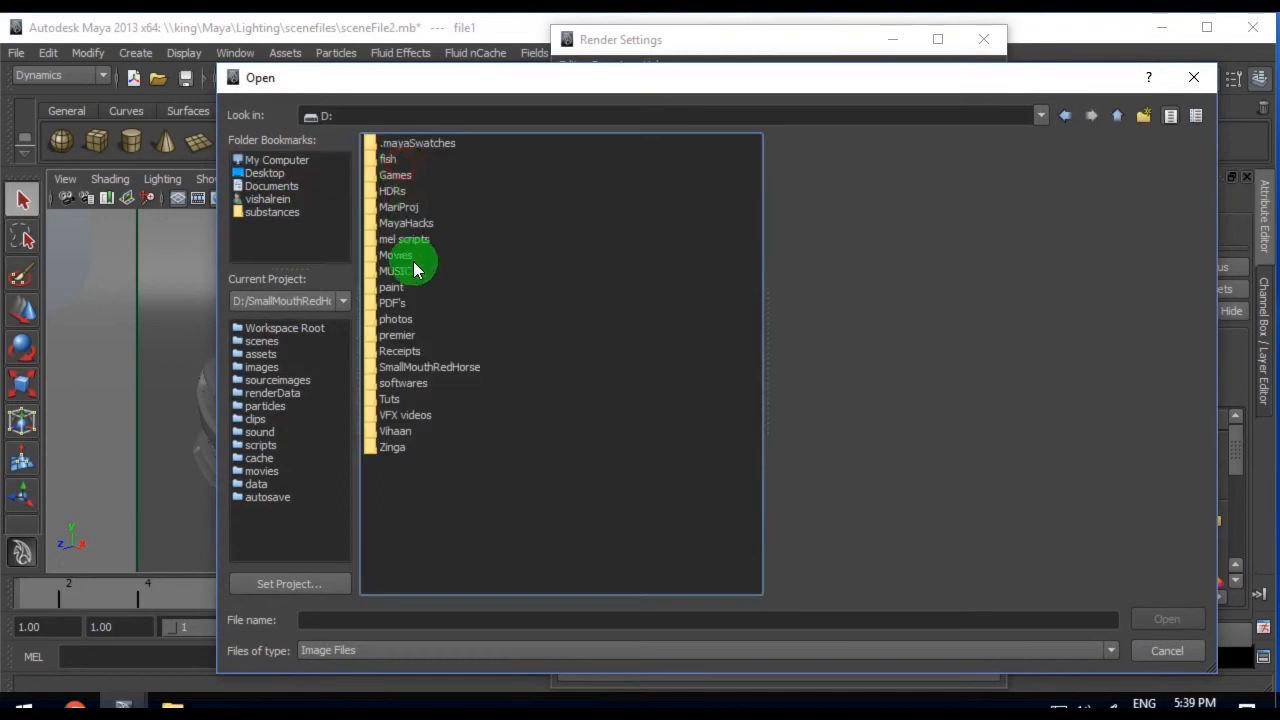
double_click(399, 190)
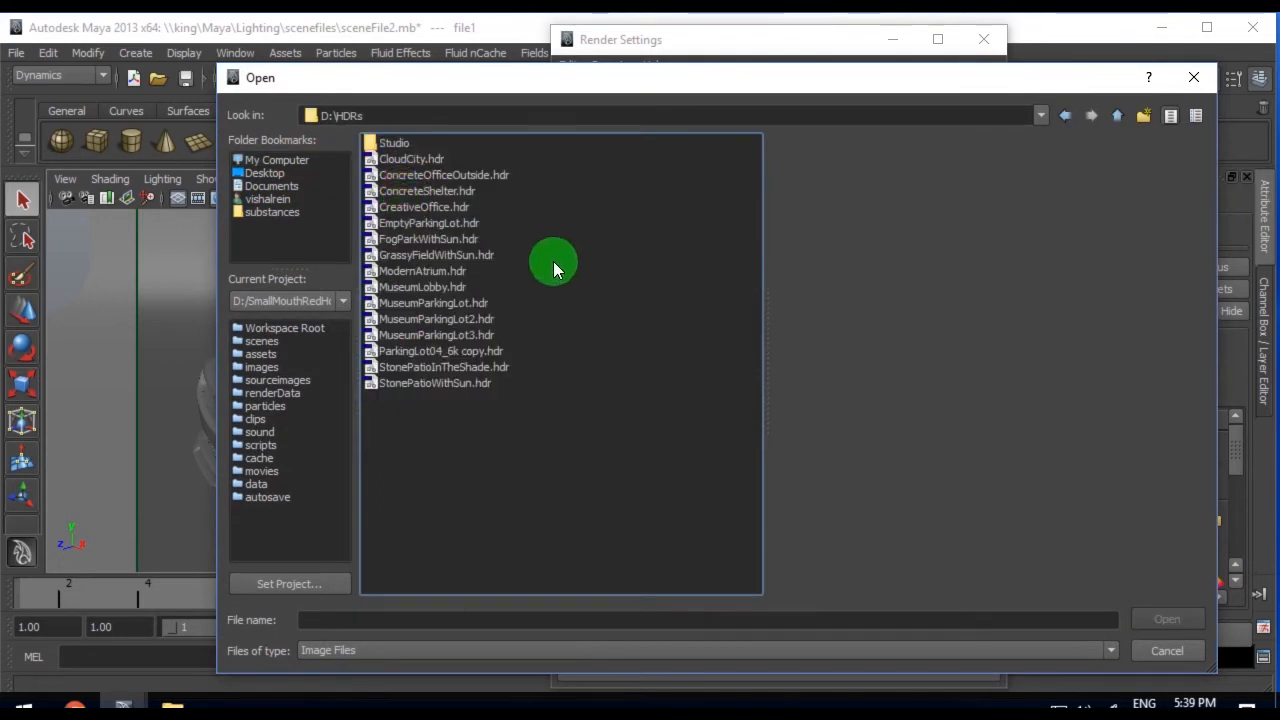
double_click(400, 145)
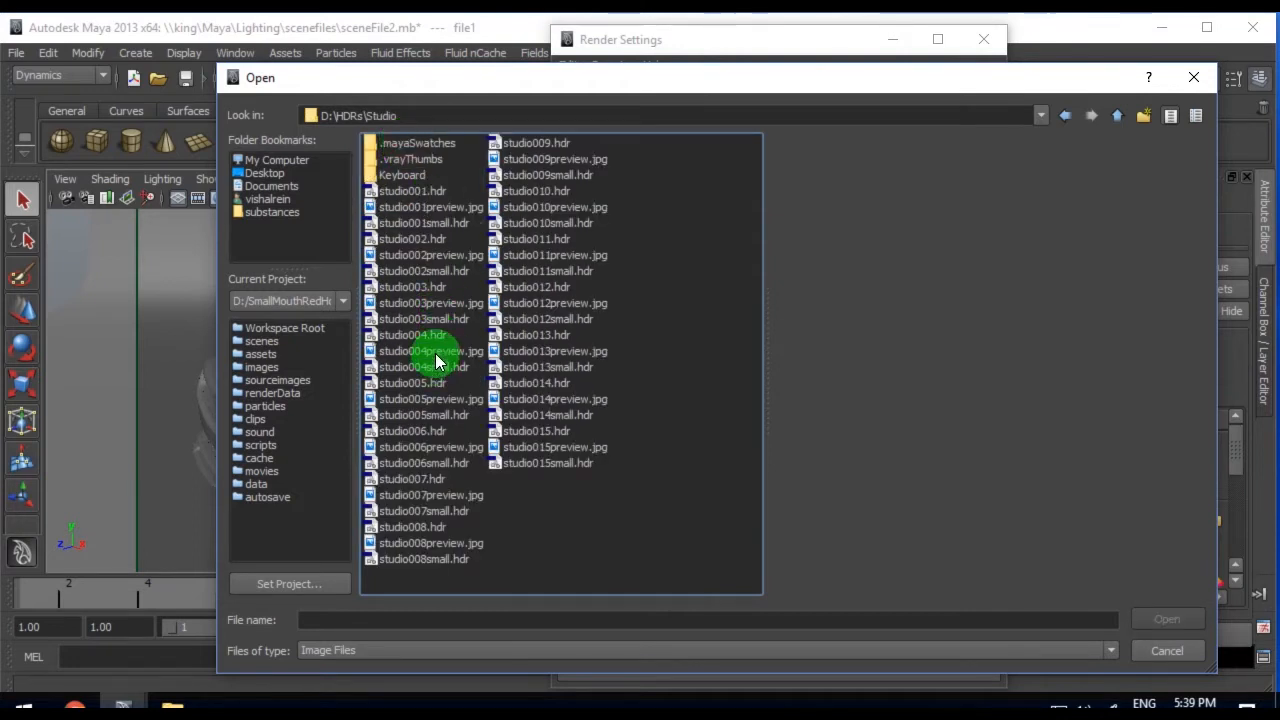
left_click(435, 352)
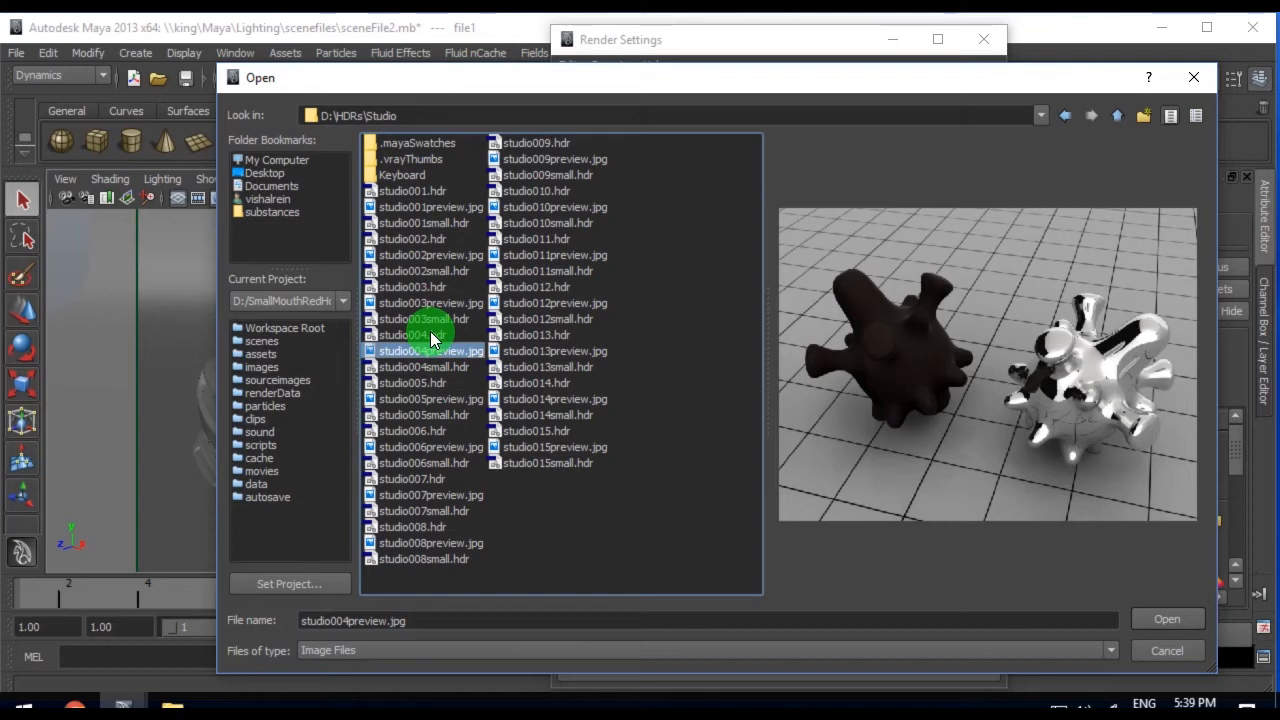
double_click(430, 334)
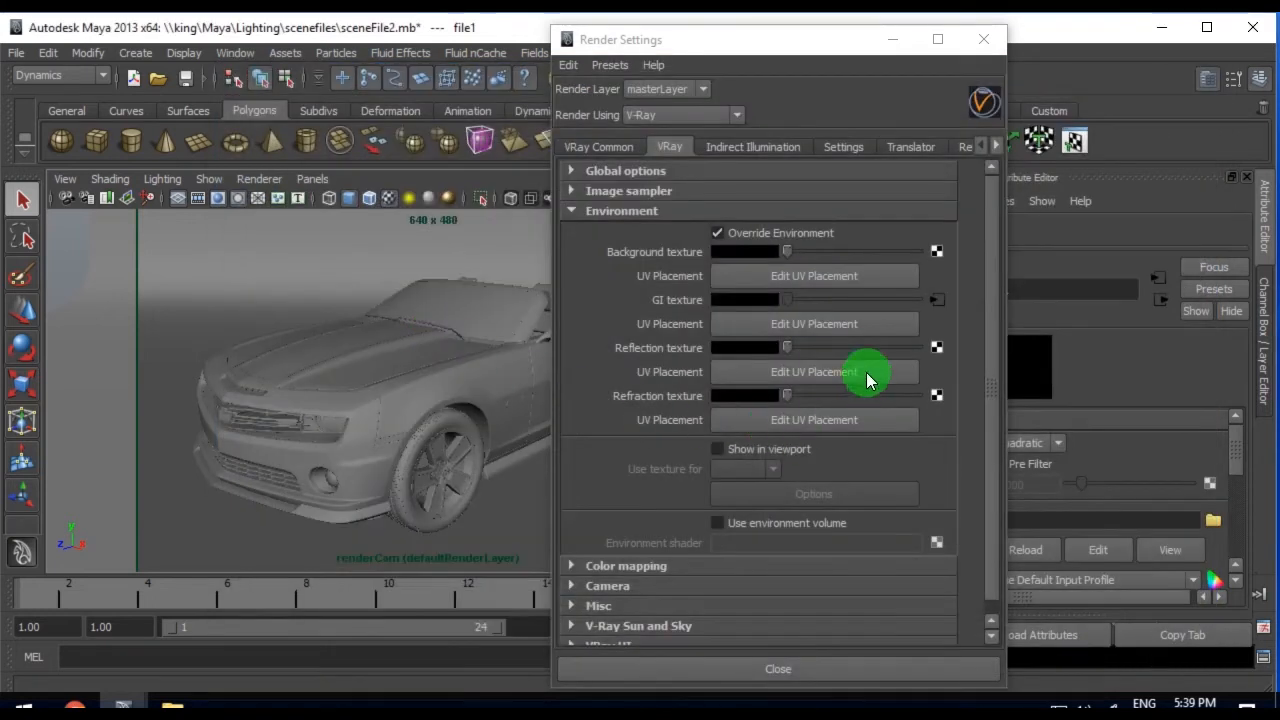
Open the Hypershade and delete the scene's unused nodes
left_click(235, 52)
mouse_move(327, 118)
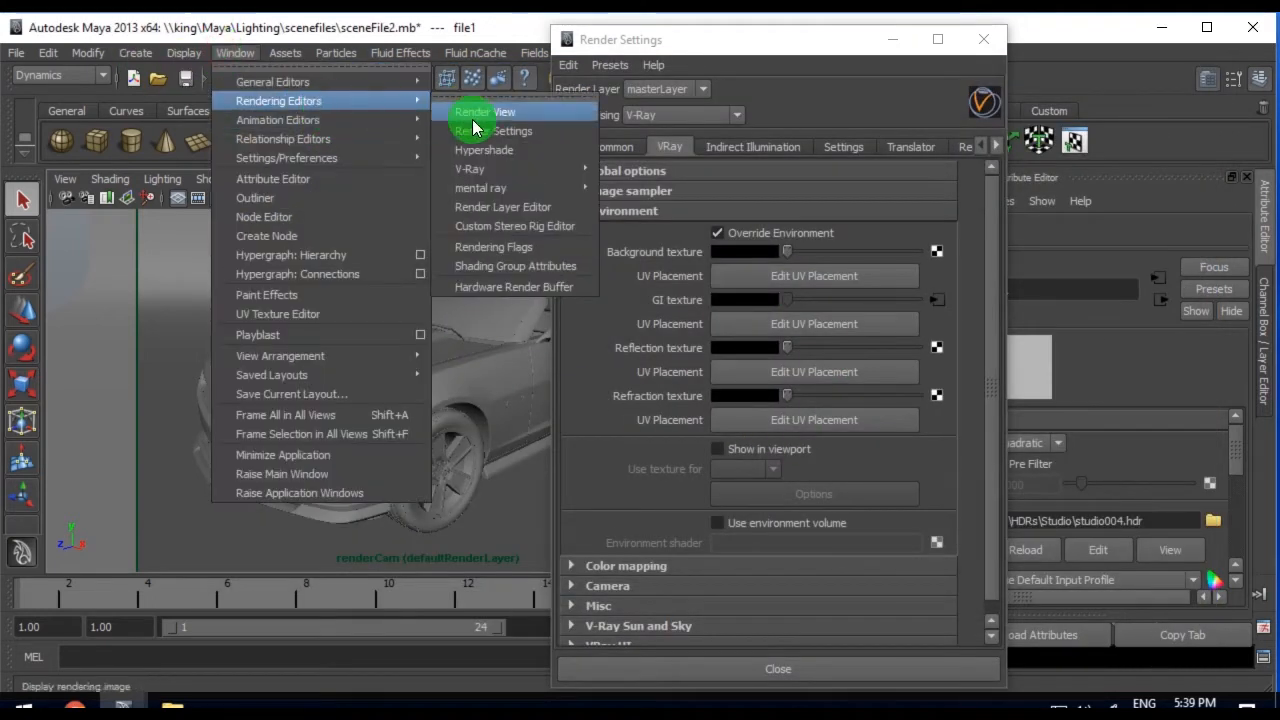
left_click(474, 151)
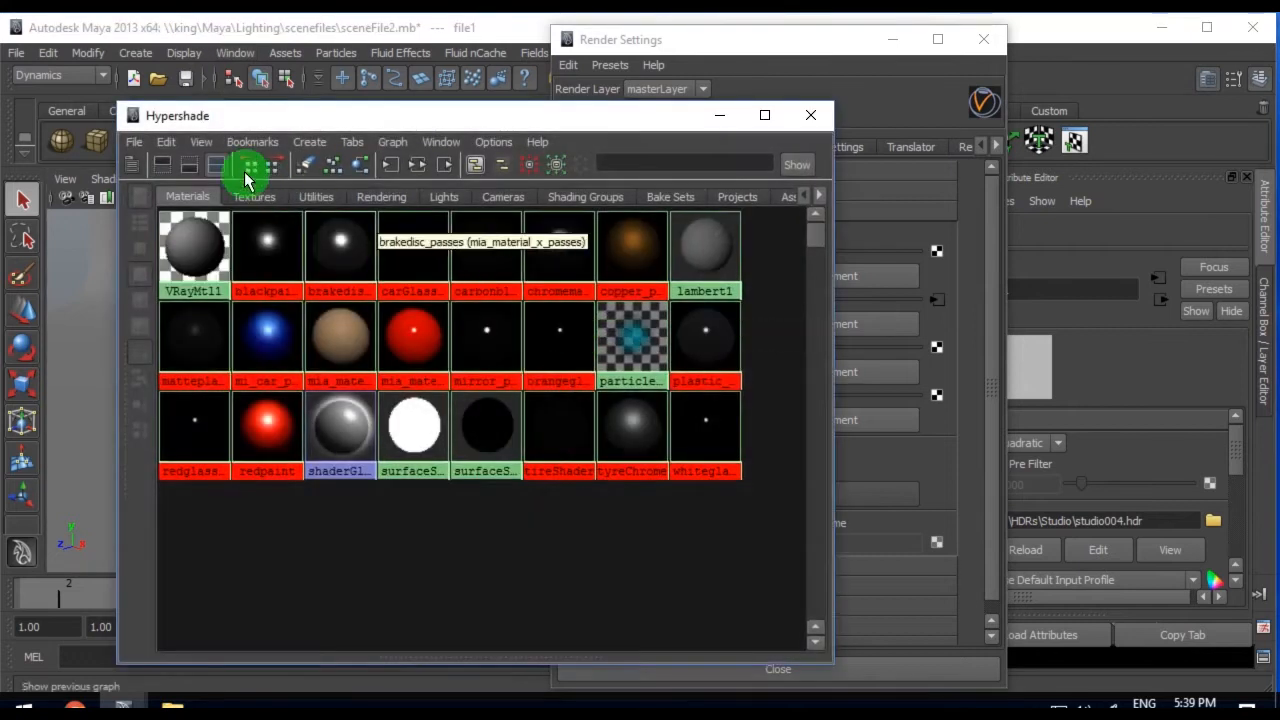
left_click(166, 142)
left_click(195, 188)
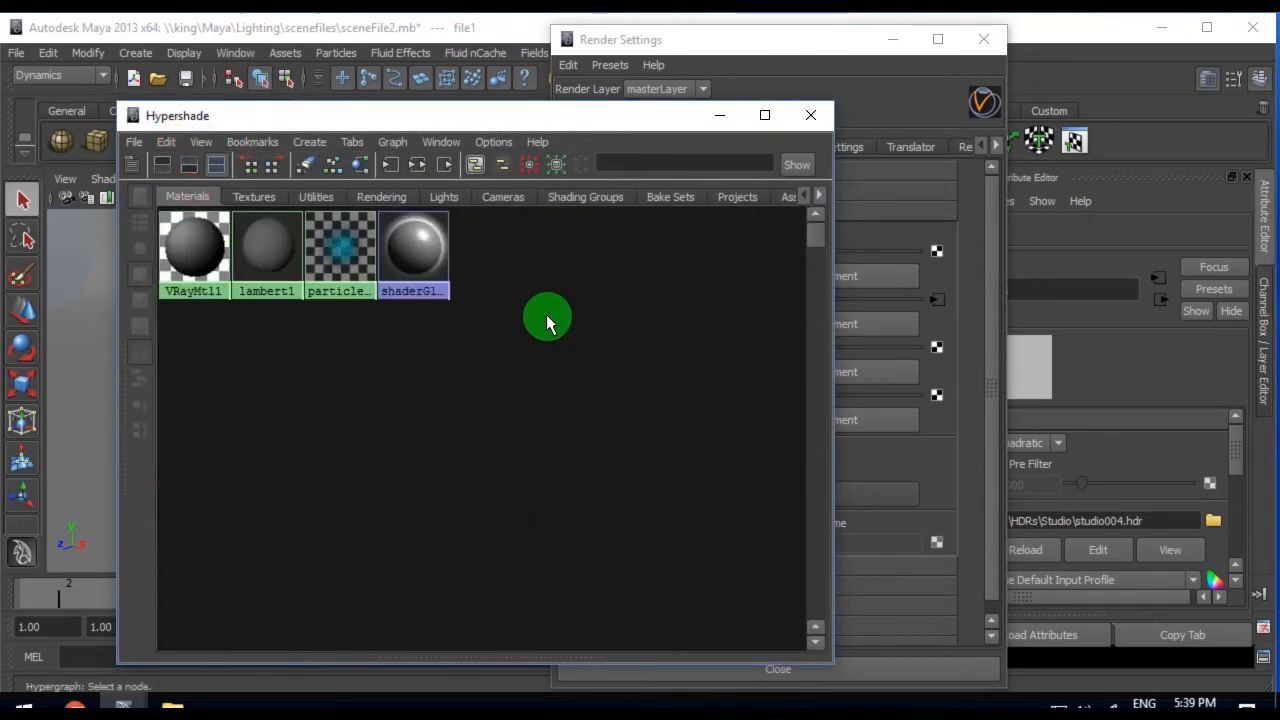
Show the Hypershade's textures and connect the HDR file texture to the environment's Reflection texture
left_click_drag(512, 119, 515, 242)
left_click(258, 316)
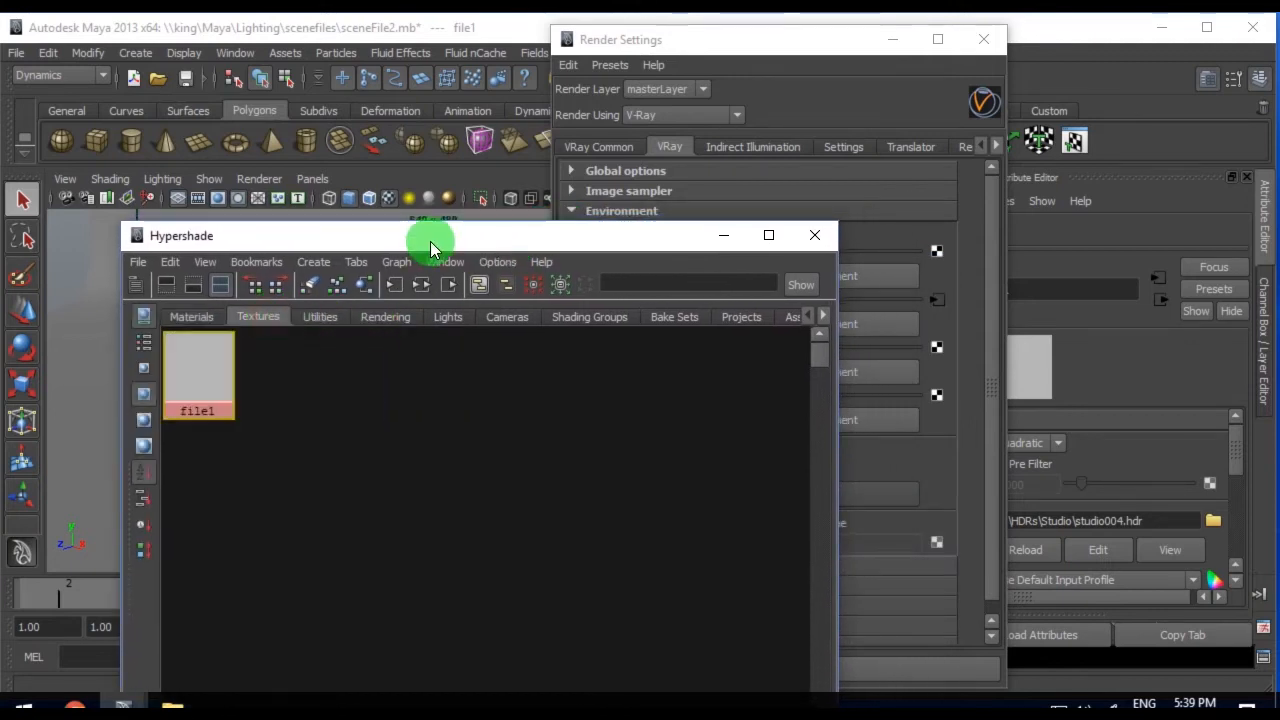
left_click_drag(429, 237, 766, 410)
middle_click_drag(532, 537, 920, 350)
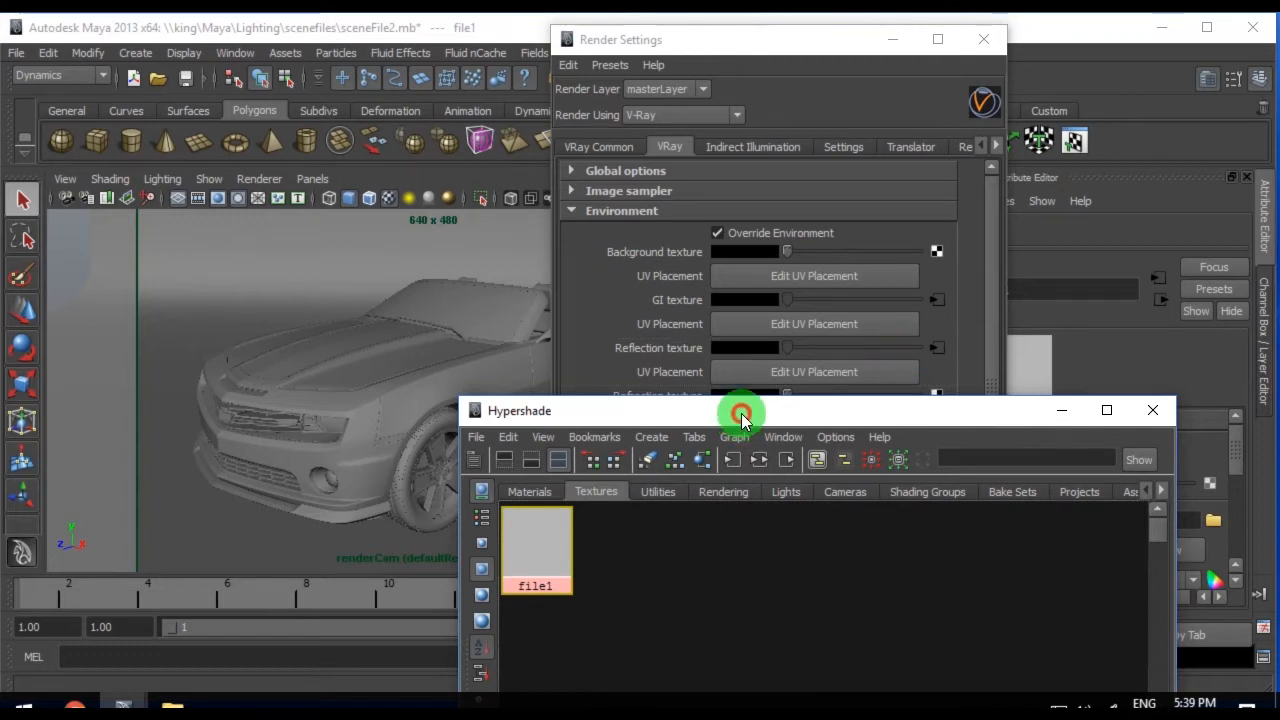
Connect the HDR file texture to the environment's Refraction texture and move the Hypershade aside
left_click_drag(741, 414, 748, 483)
middle_click_drag(534, 609, 938, 402)
left_click_drag(850, 481, 646, 397)
Select VRayMtl1 among the Hypershade's materials, then minimize the Hypershade and Render Settings windows
left_click(333, 477)
left_click(338, 520)
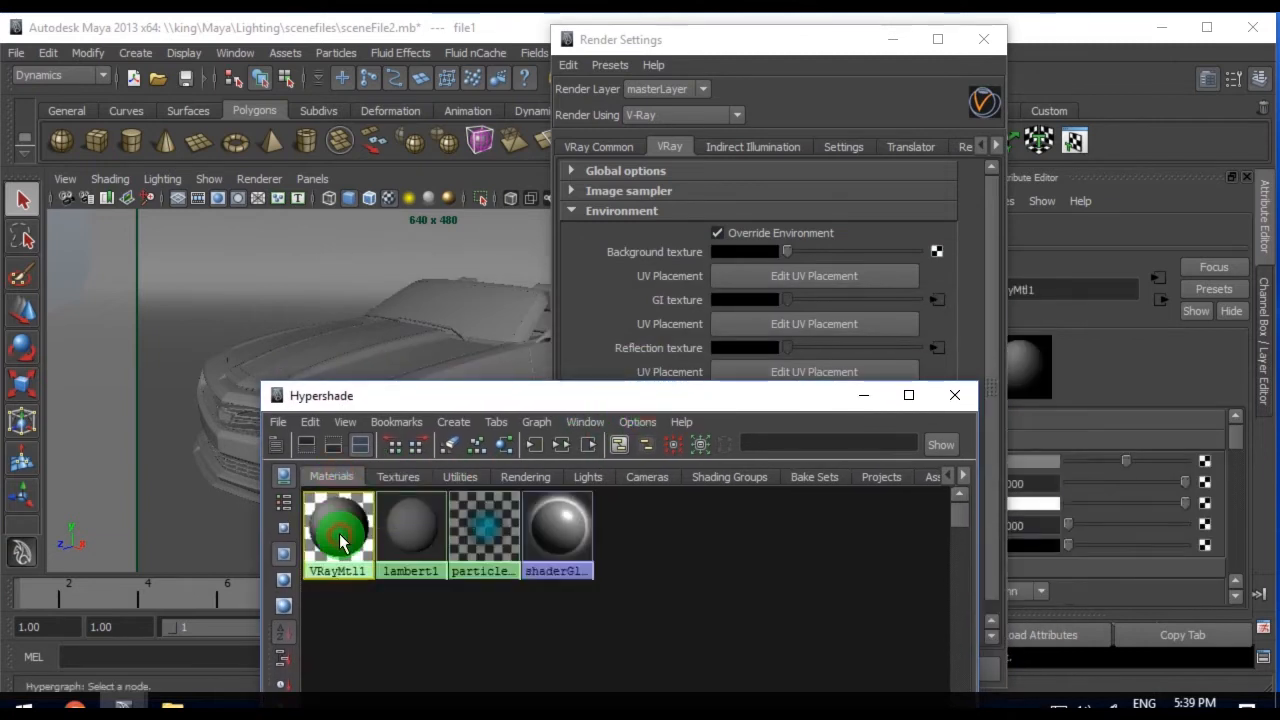
left_click(864, 395)
left_click(895, 41)
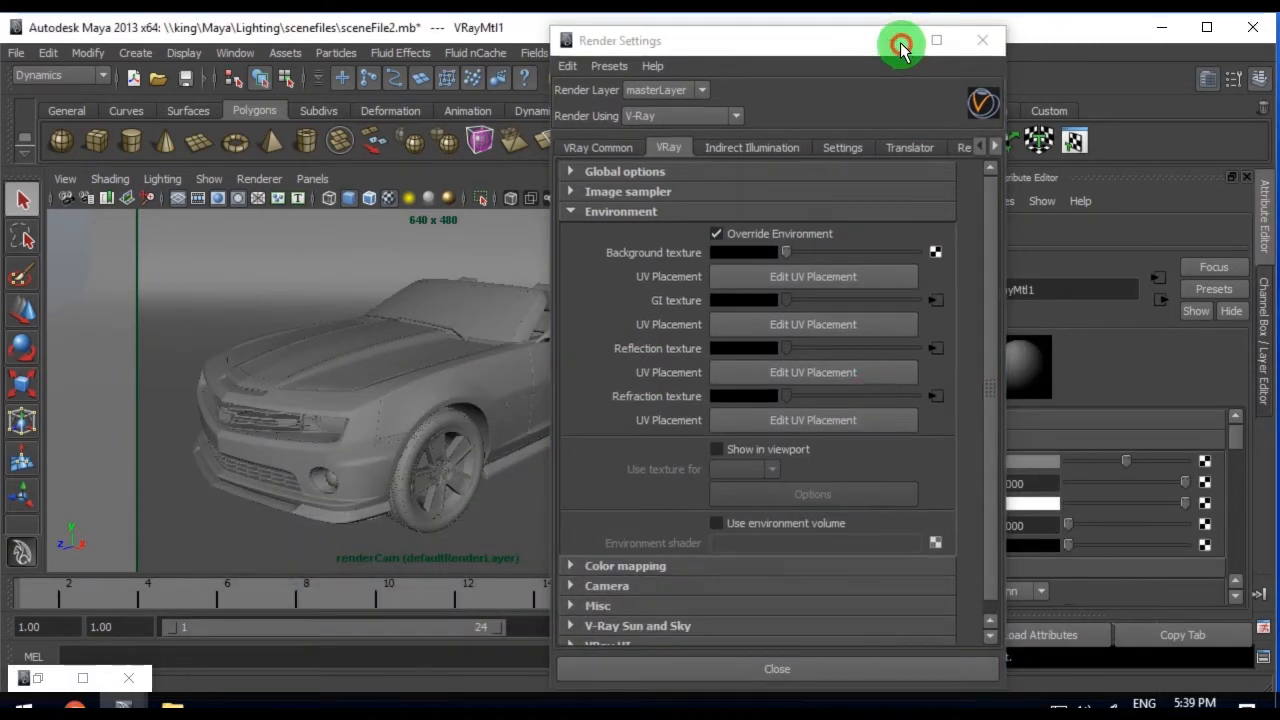
Assign a Gamma Correct utility node to VRayMtl1's Diffuse Color
left_click(1205, 462)
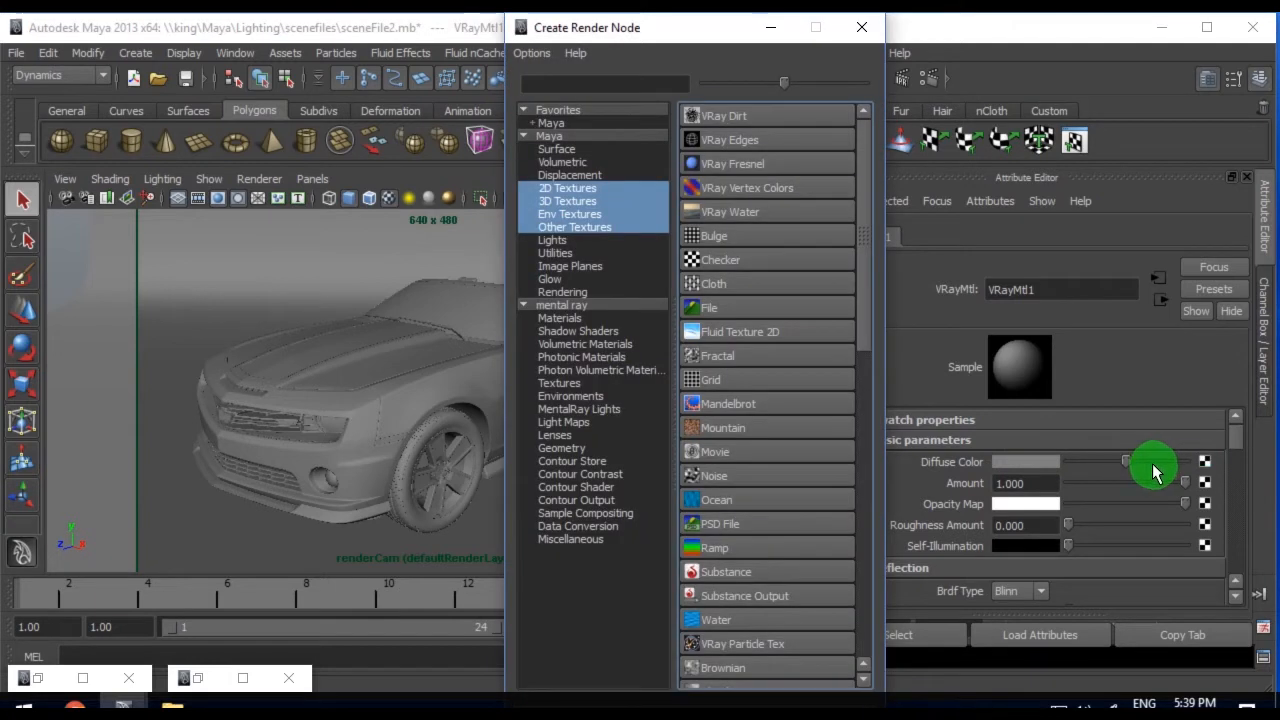
left_click(553, 253)
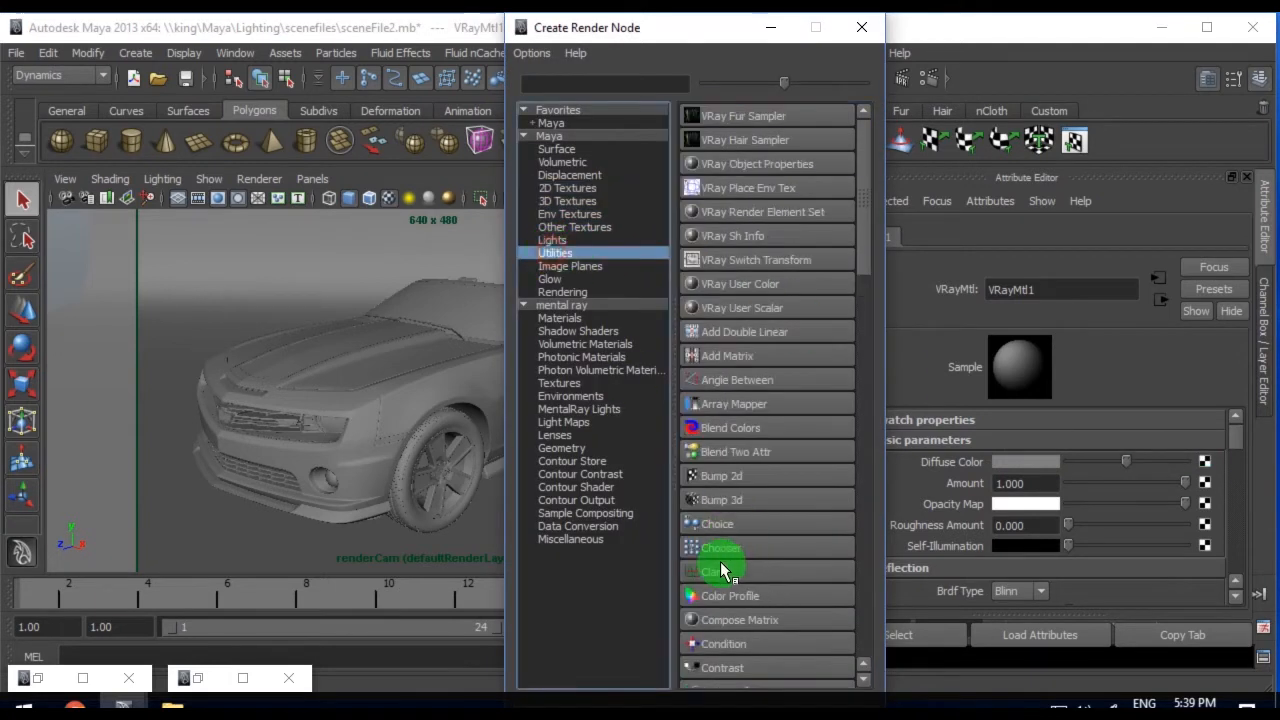
scroll(839, 287, "down", 5)
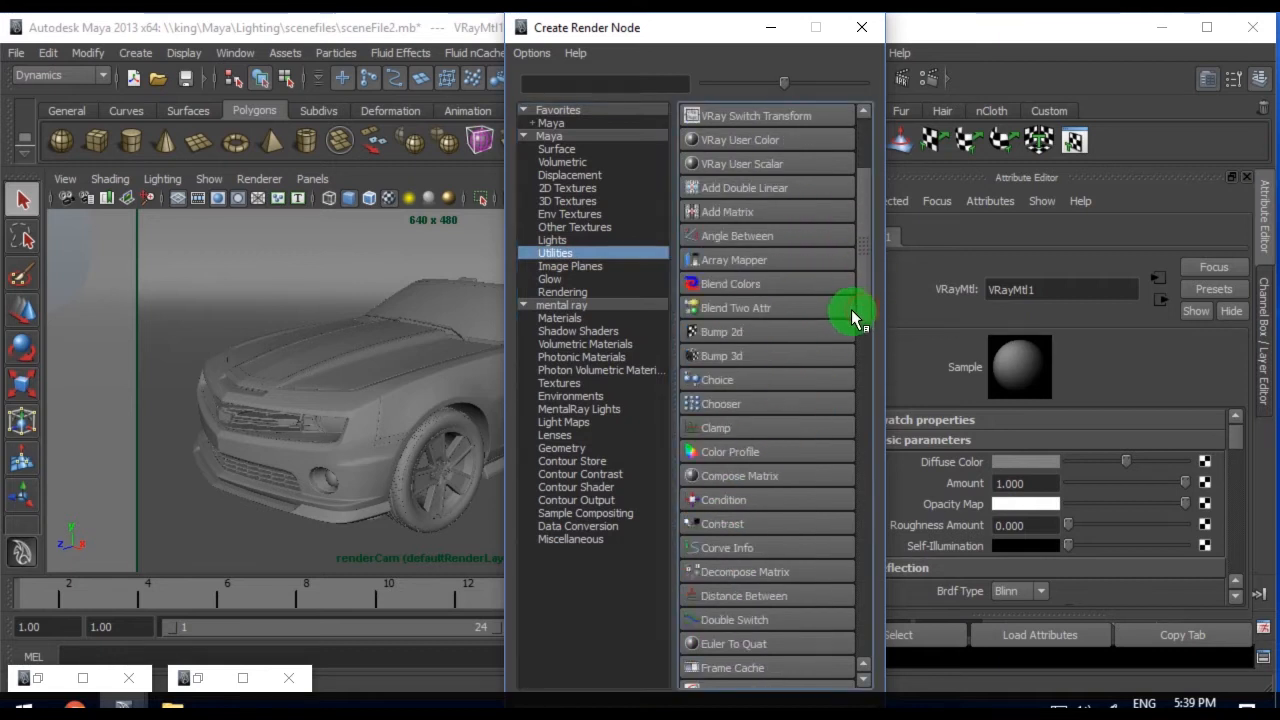
left_click(745, 668)
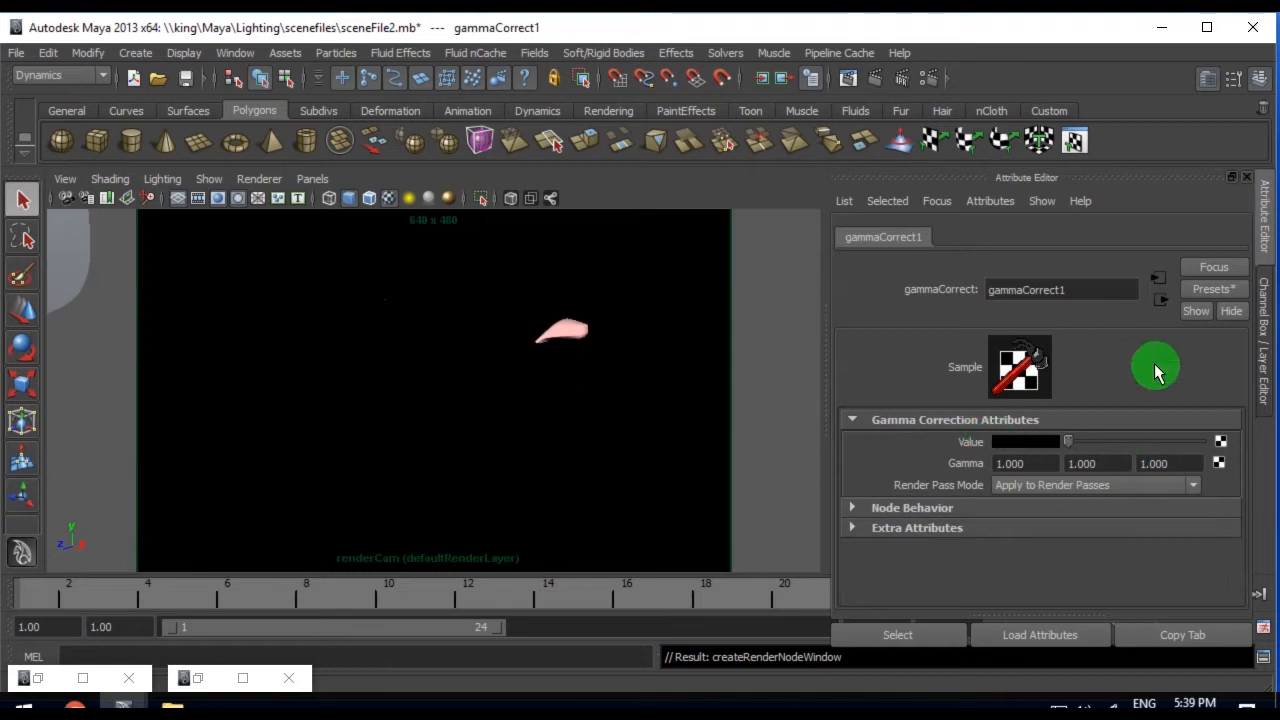
Apply the saved preset to the Gamma Correct node, setting all three gamma values to 0.454
left_click(1213, 289)
mouse_move(1118, 341)
left_click(1043, 345)
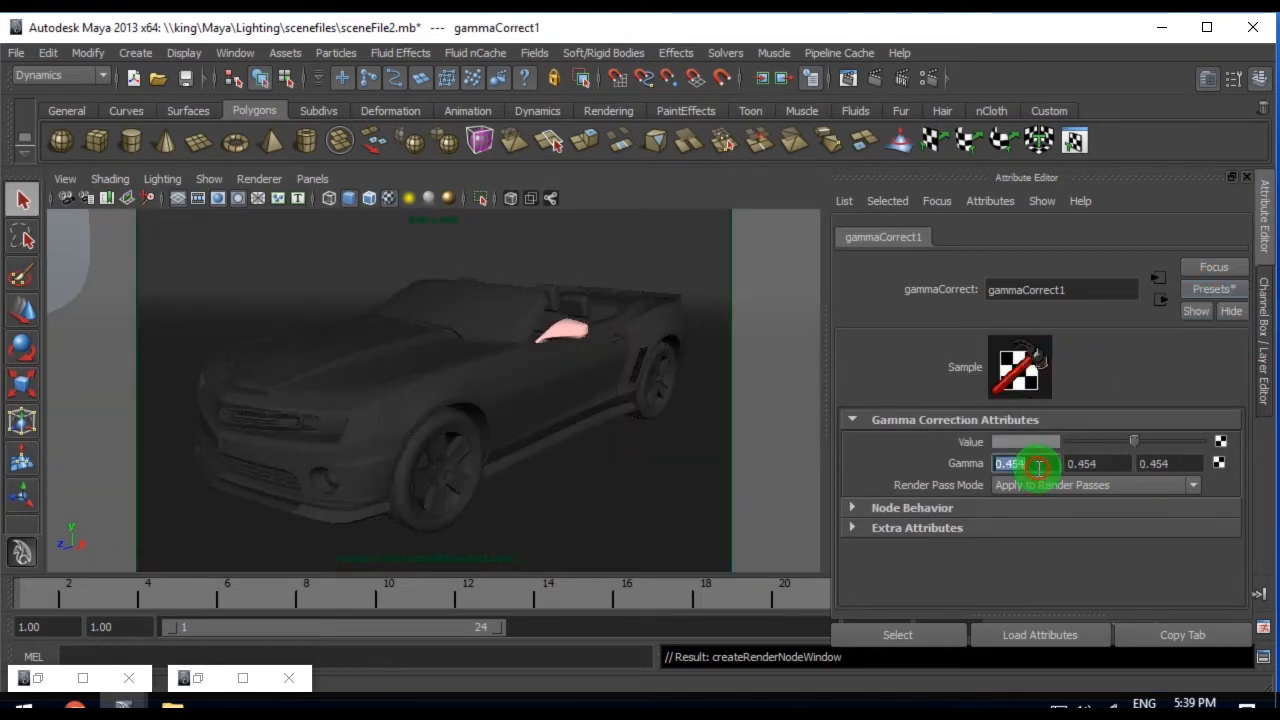
left_click(1100, 464)
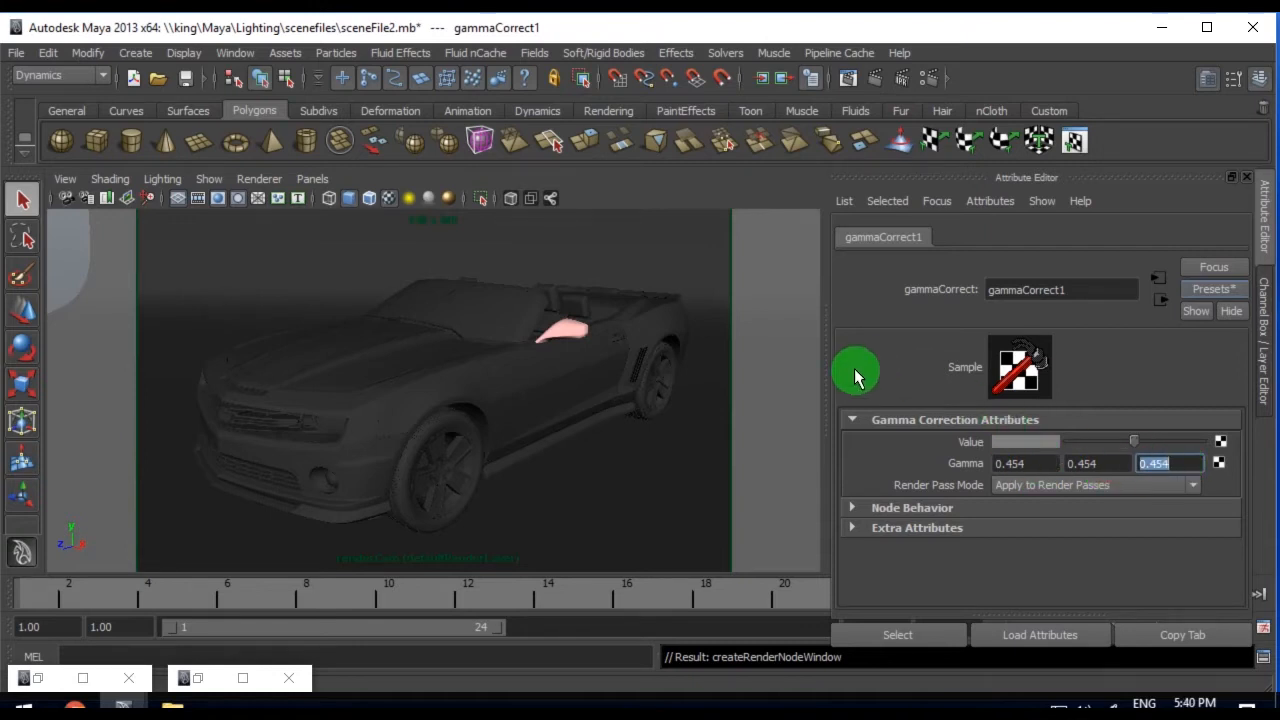
Create a V-Ray Rect Light and move it up above the car
left_click(146, 56)
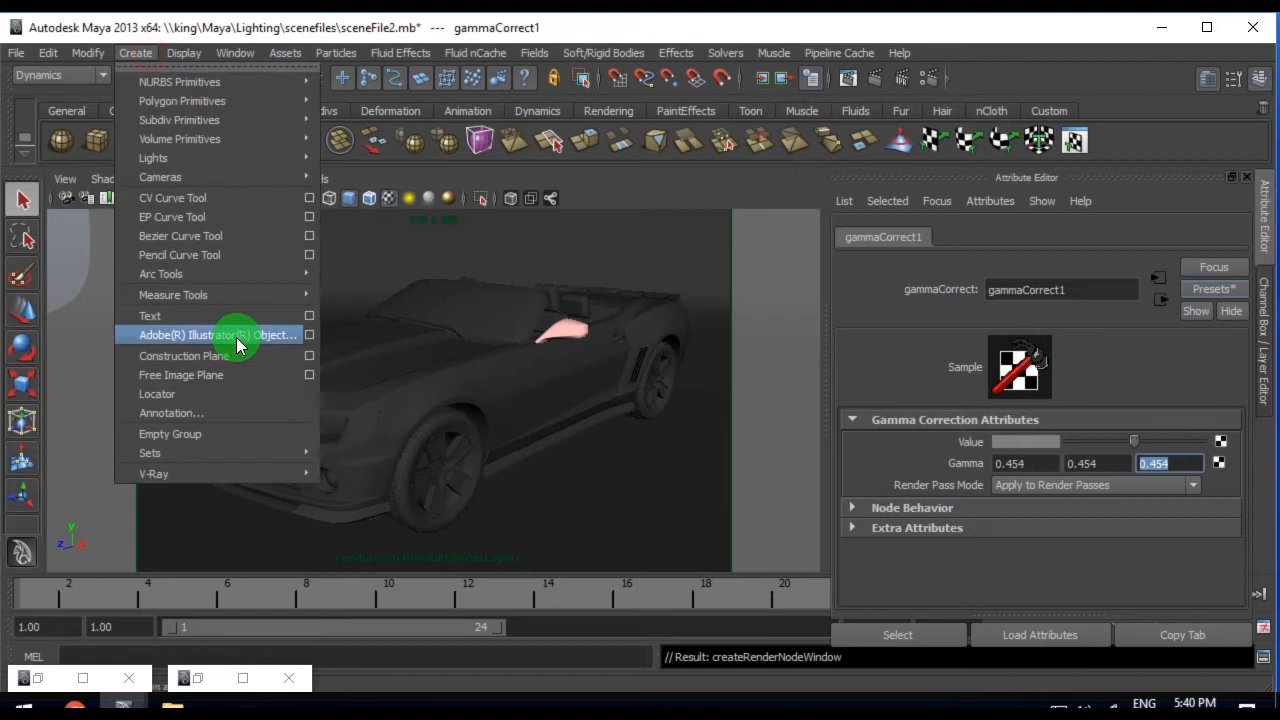
mouse_move(260, 159)
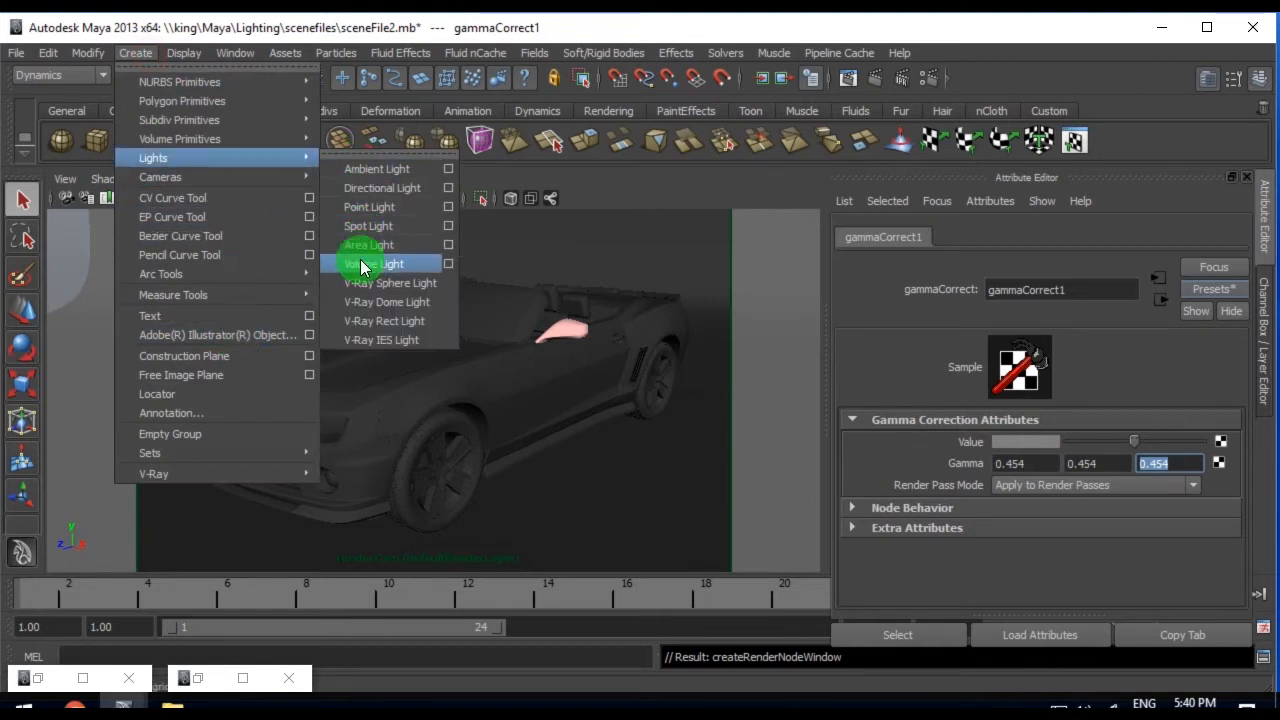
left_click(367, 322)
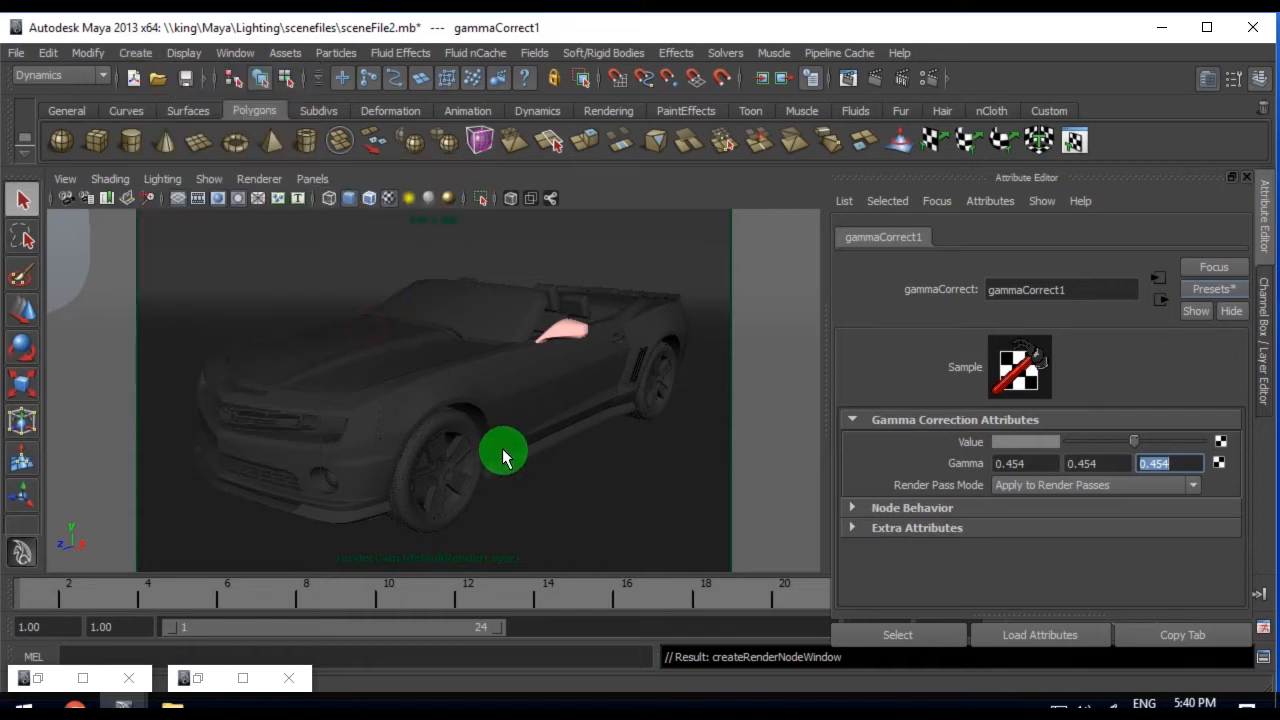
left_click(17, 311)
left_click_drag(423, 443, 488, 172)
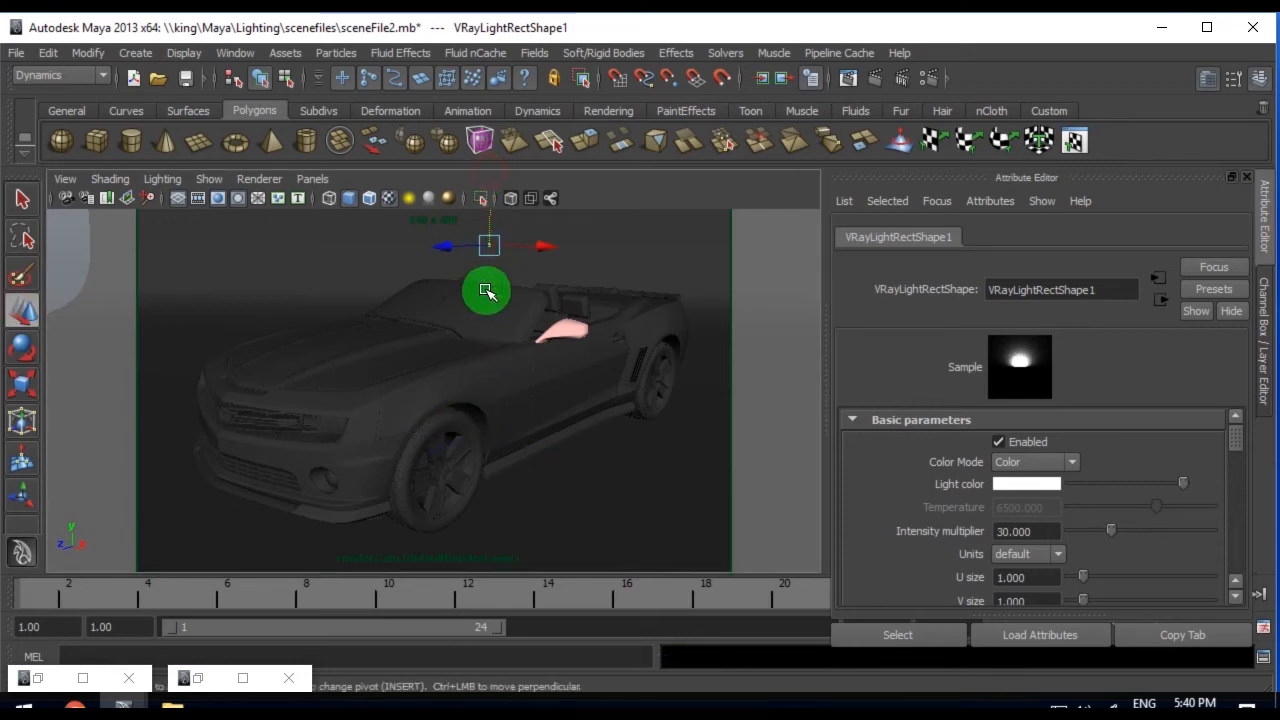
In the perspective view, enlarge the rect light, aim it straight down and raise it well above the car
key("space")
left_click_drag(472, 378, 480, 325)
scroll(480, 325, "down", 4)
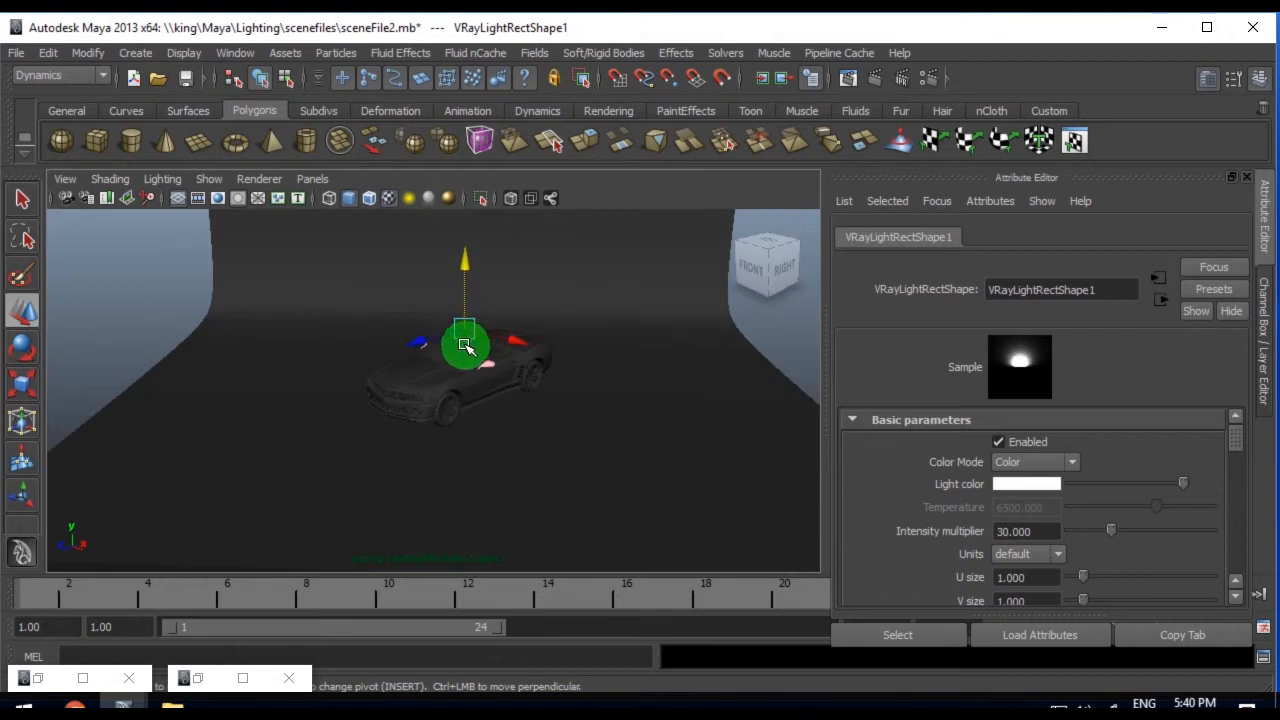
key("r")
left_click_drag(465, 331, 571, 351)
key("e")
left_click_drag(467, 318, 471, 193)
key("w")
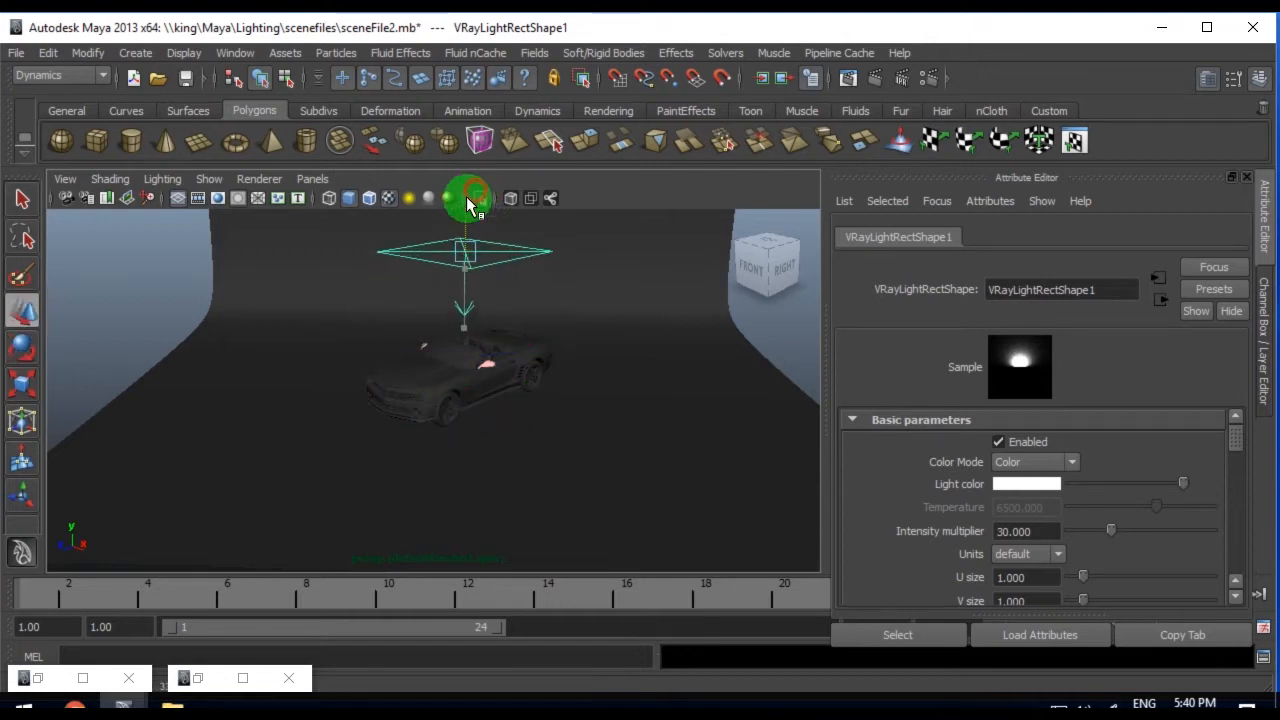
Return to the renderCam view and set the rect light's Intensity multiplier to 10 and its sampling Subdivs to 16
left_click(324, 180)
mouse_move(340, 198)
left_click(463, 215)
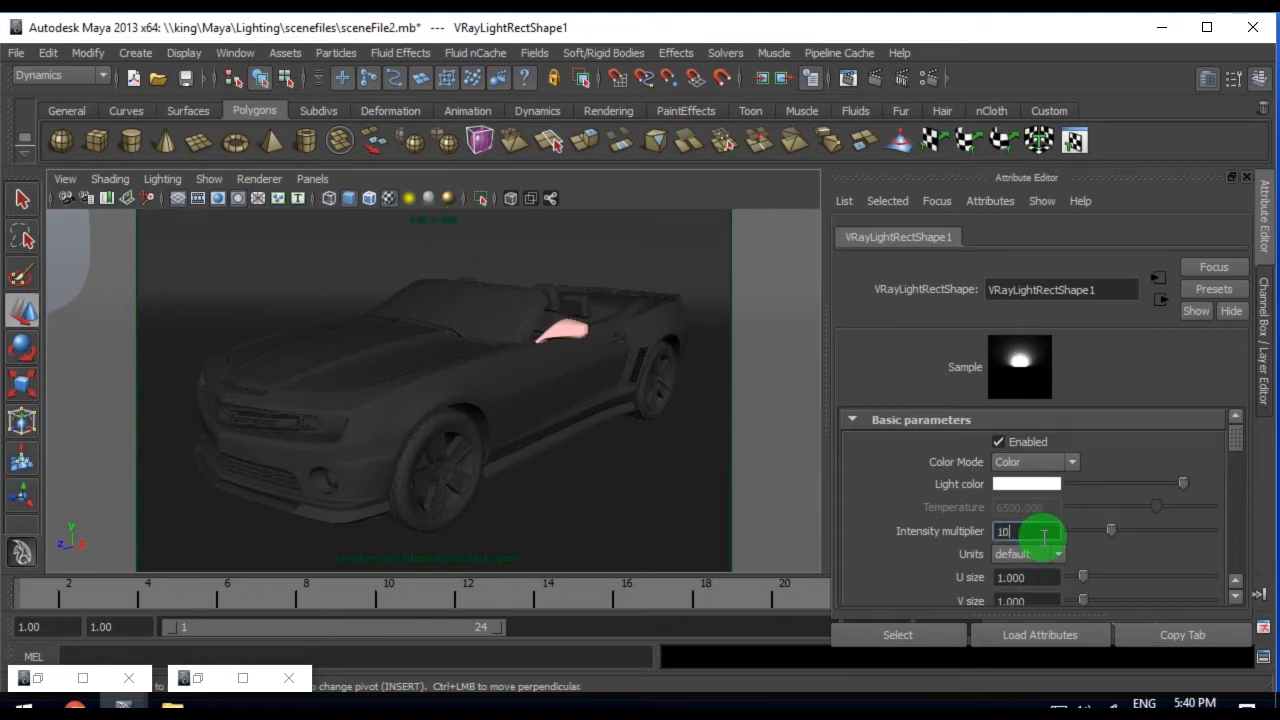
left_click(1043, 532)
type("10")
key("Return")
left_click(1234, 455)
left_click(1020, 533)
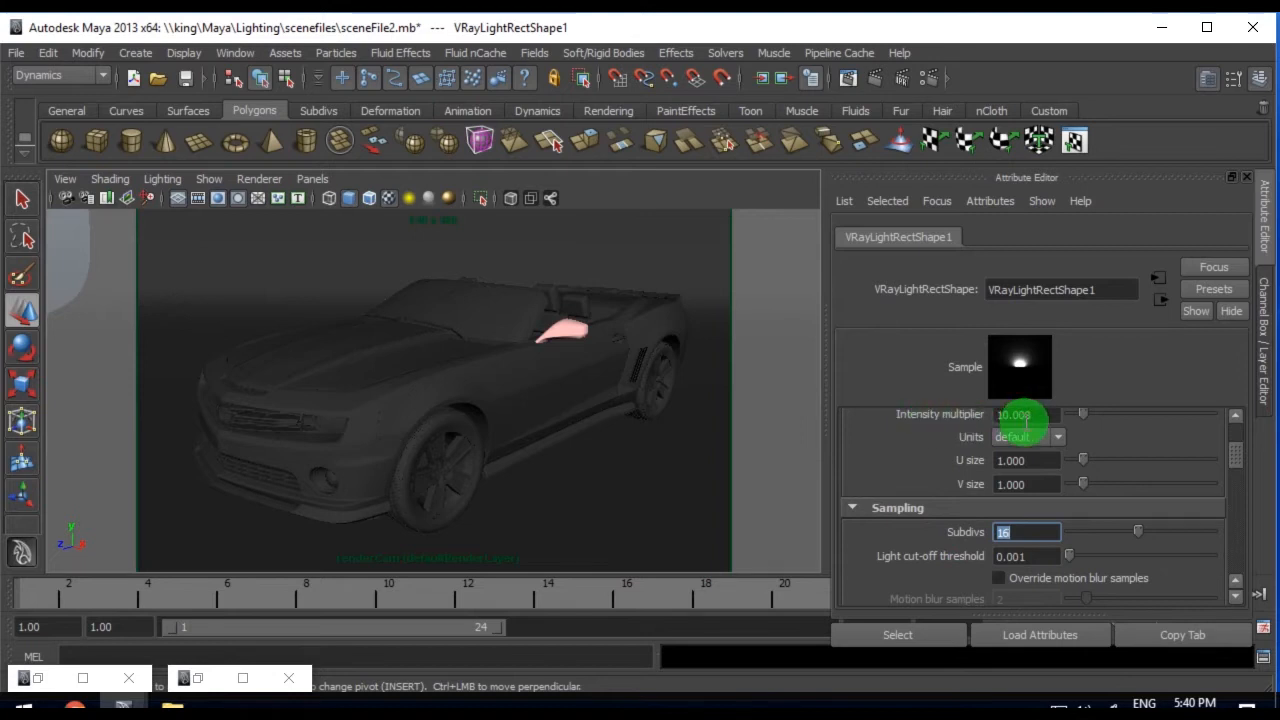
Turn on GI in the render settings' indirect illumination and choose the secondary bounces engine
left_click(929, 78)
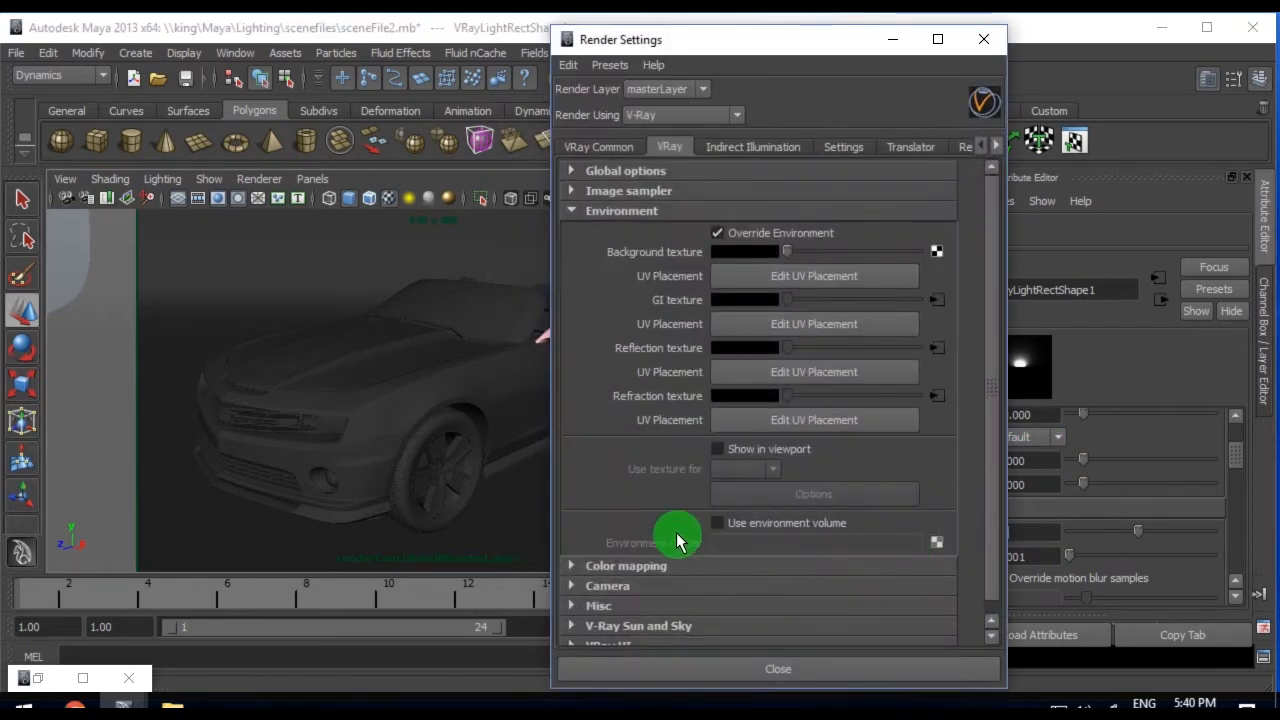
left_click(575, 214)
left_click(745, 147)
left_click(729, 197)
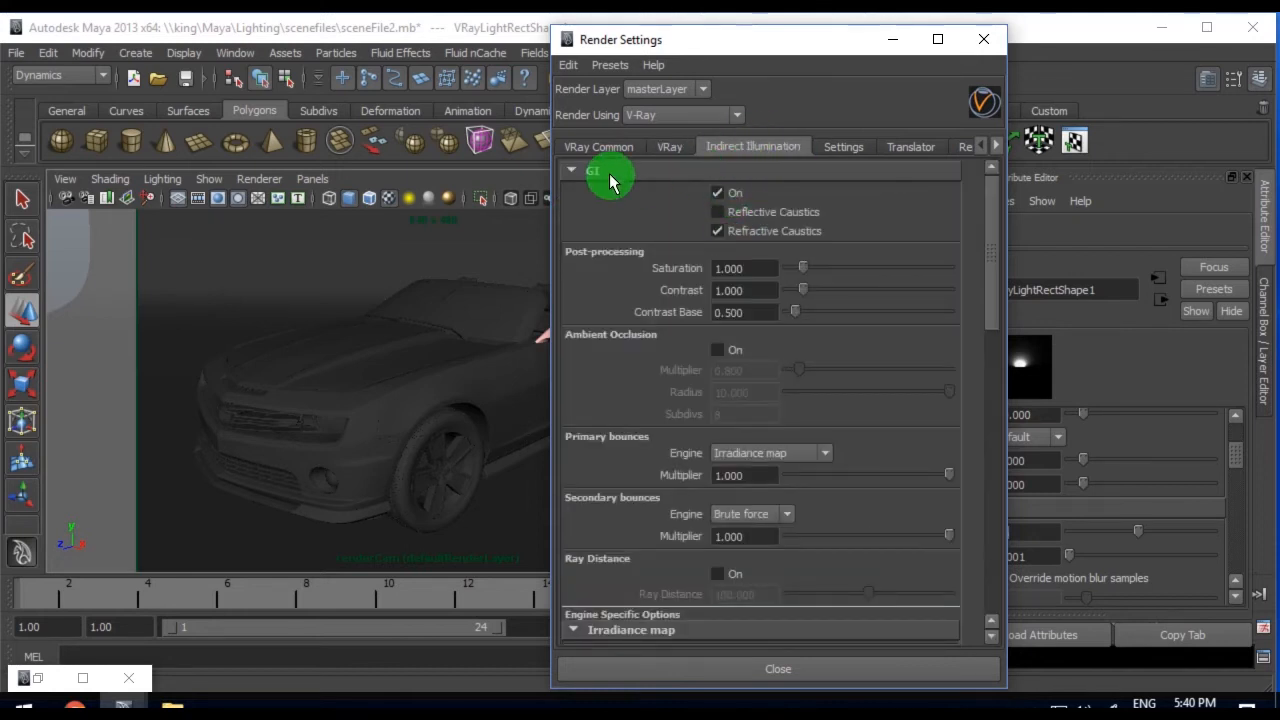
left_click(765, 515)
left_click(762, 572)
left_click_drag(983, 271, 980, 217)
left_click(571, 172)
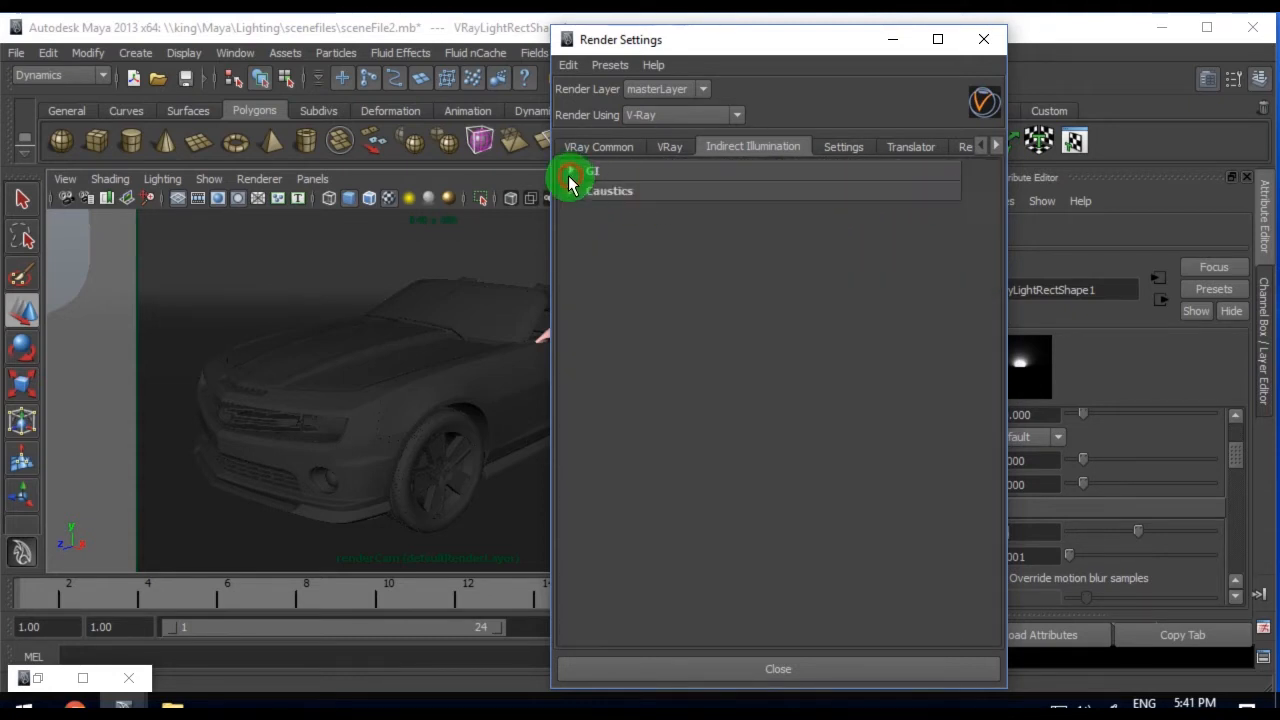
Open the V-Ray frame buffer, render the scene, and minimize the Render View and Render Settings windows
left_click(598, 147)
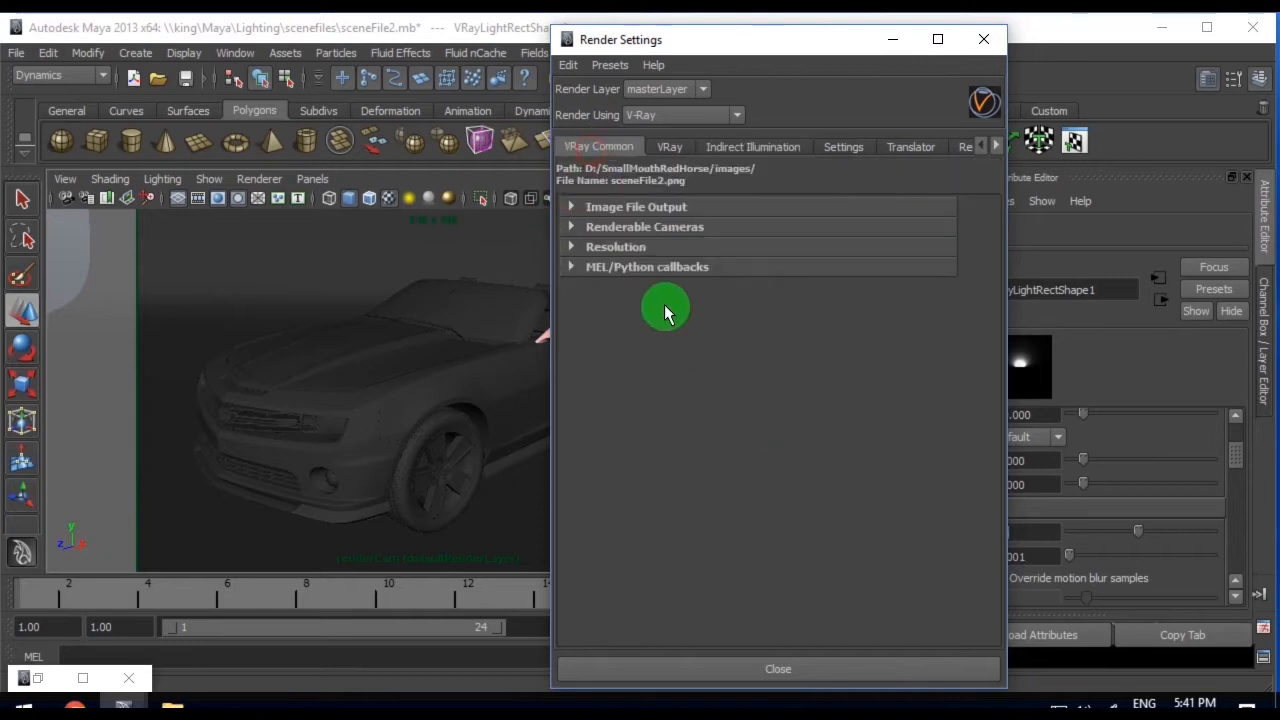
left_click(645, 248)
left_click(814, 572)
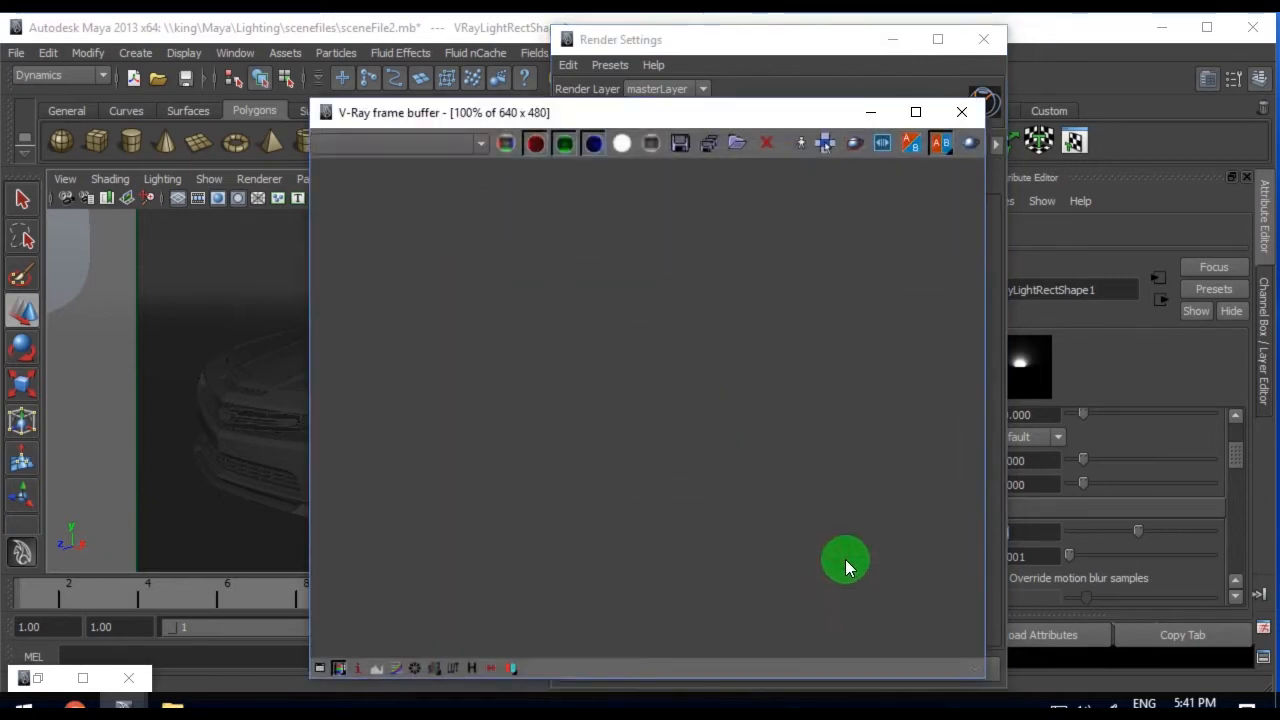
left_click(968, 150)
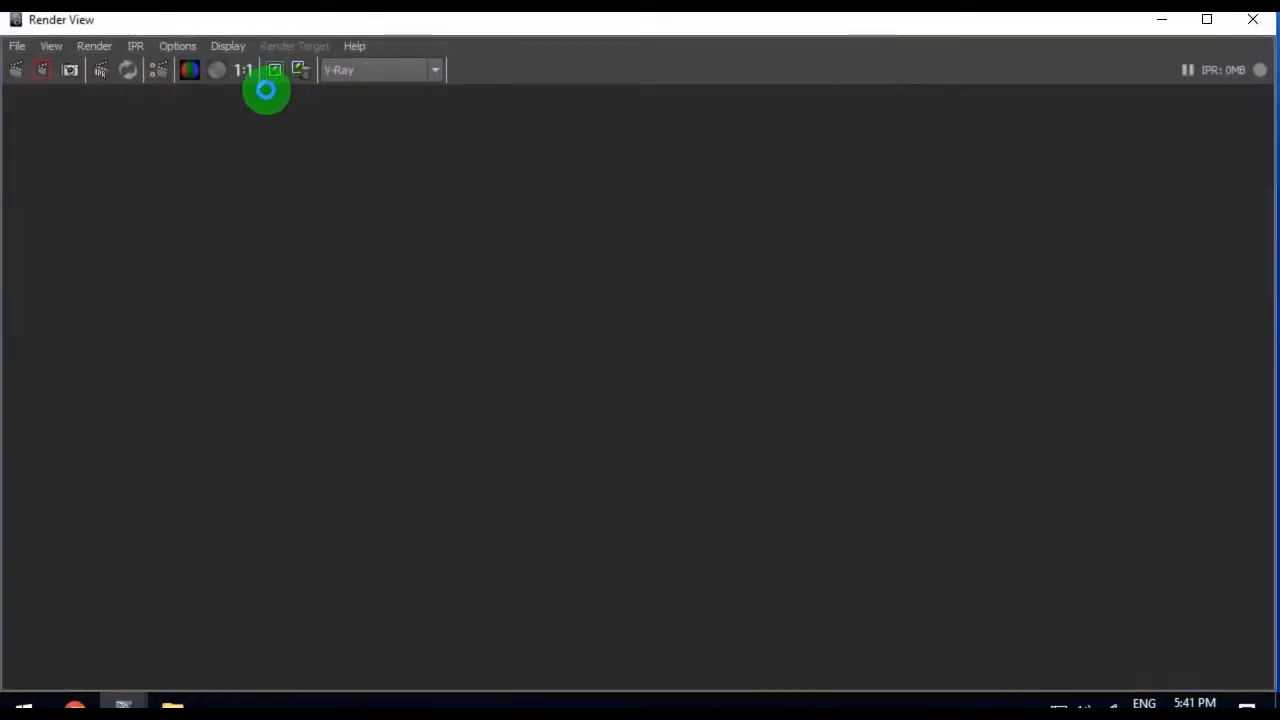
left_click(1161, 20)
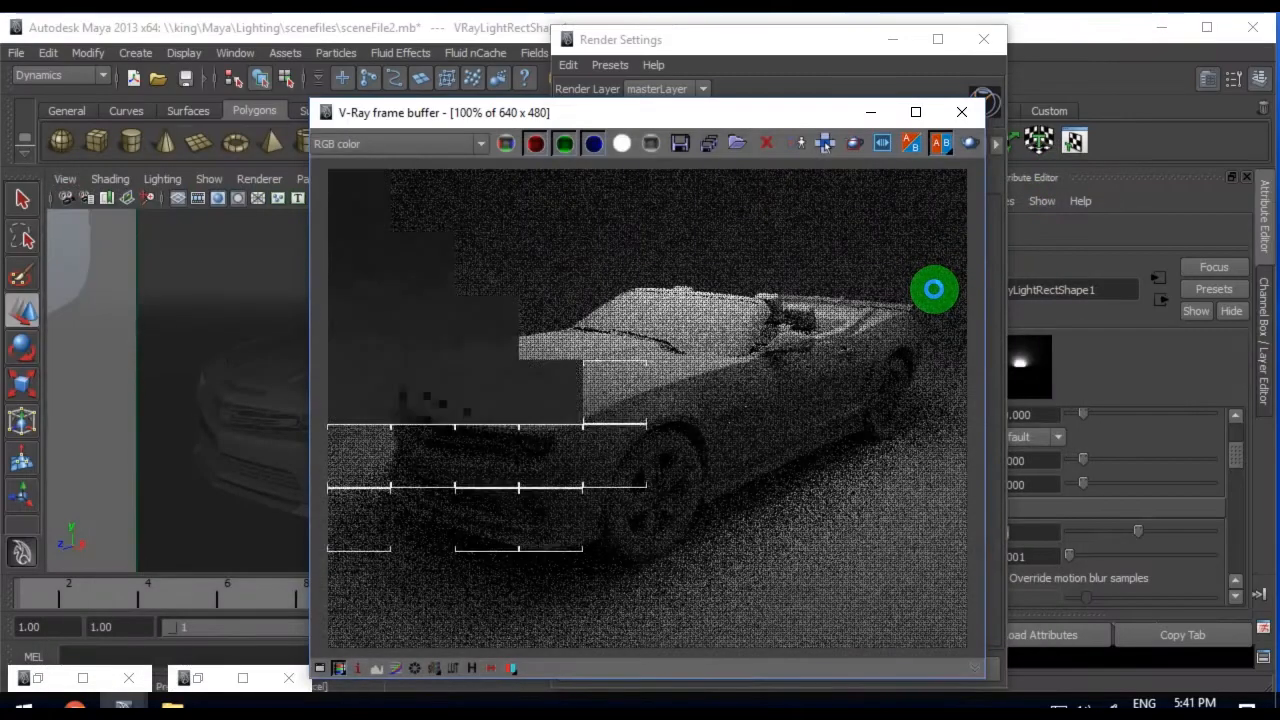
left_click(892, 38)
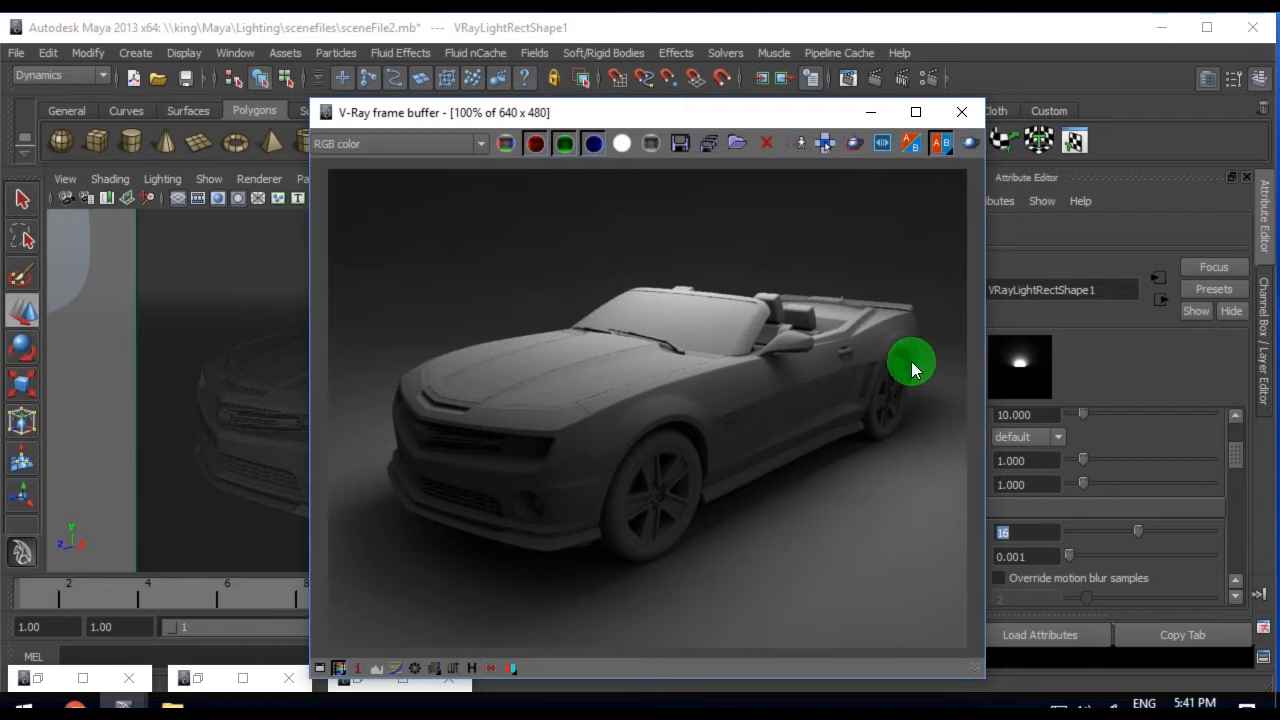
Turn on sRGB color display for the finished render in the V-Ray frame buffer and reposition its window
left_click_drag(718, 120, 925, 58)
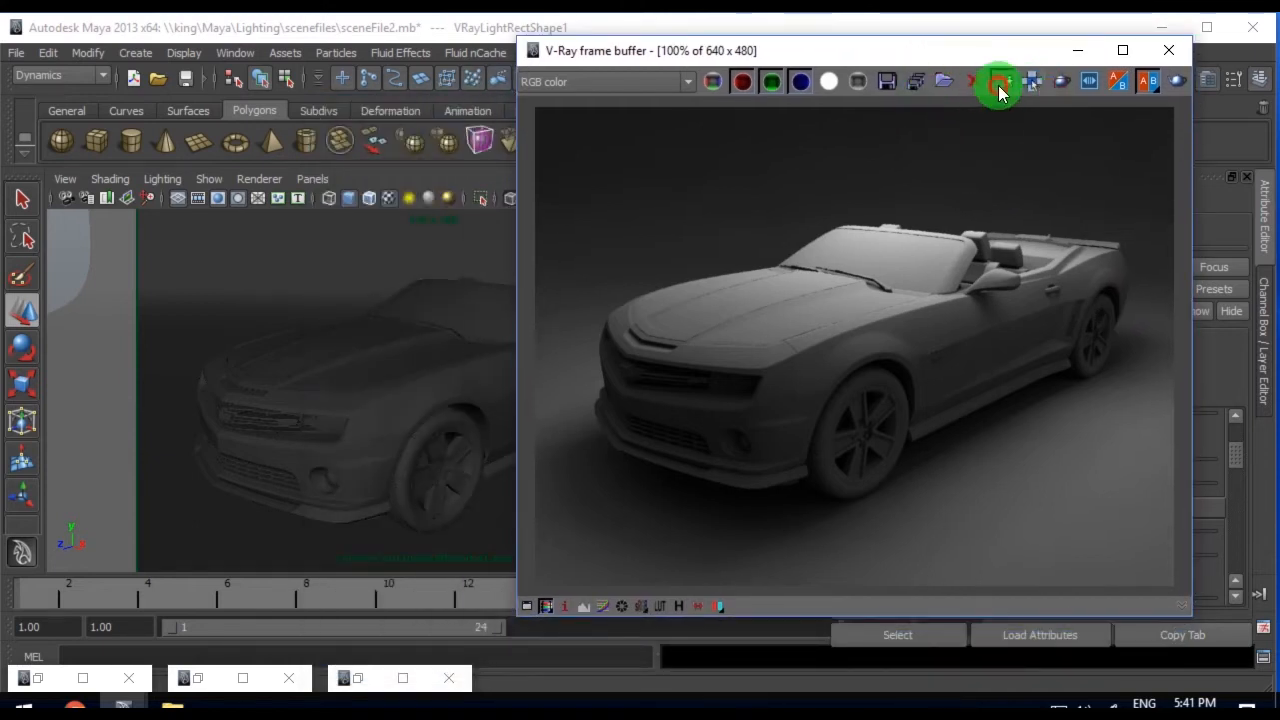
left_click_drag(990, 53, 988, 62)
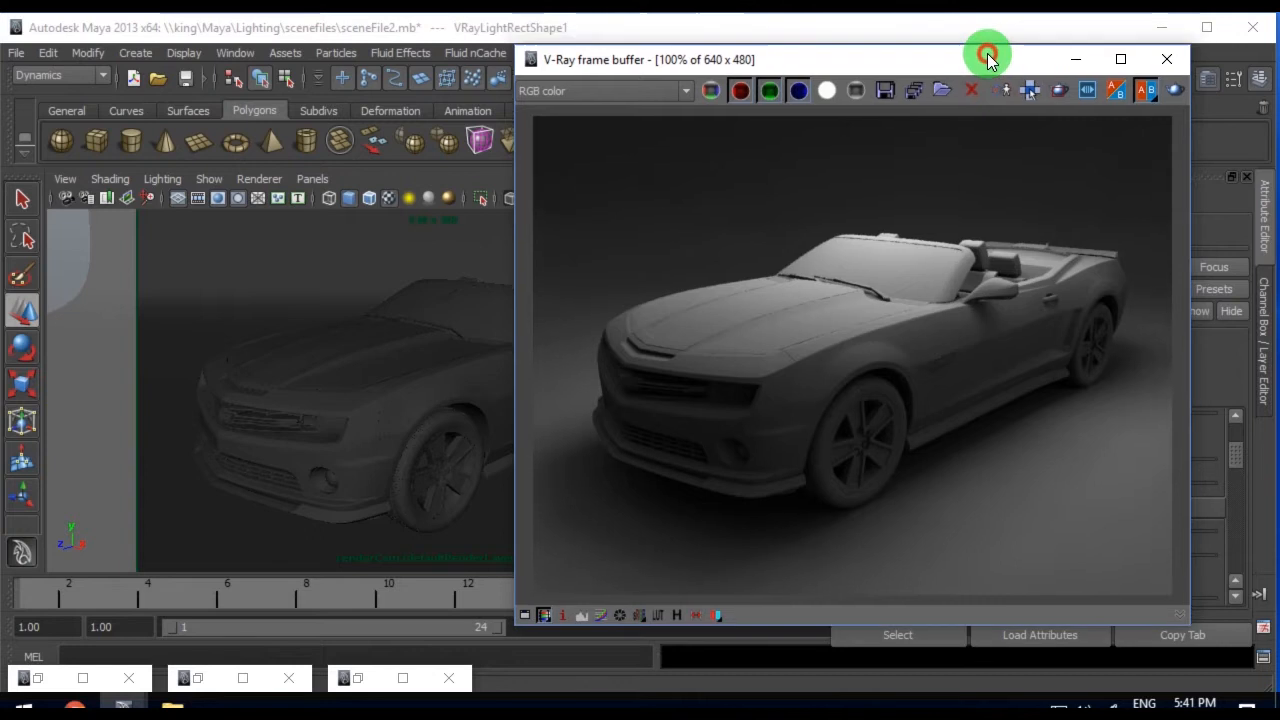
left_click(636, 618)
left_click_drag(944, 58, 903, 172)
Keep the rendered image in the Render View, minimize that window and move the frame buffer clear of the viewport
left_click(849, 82)
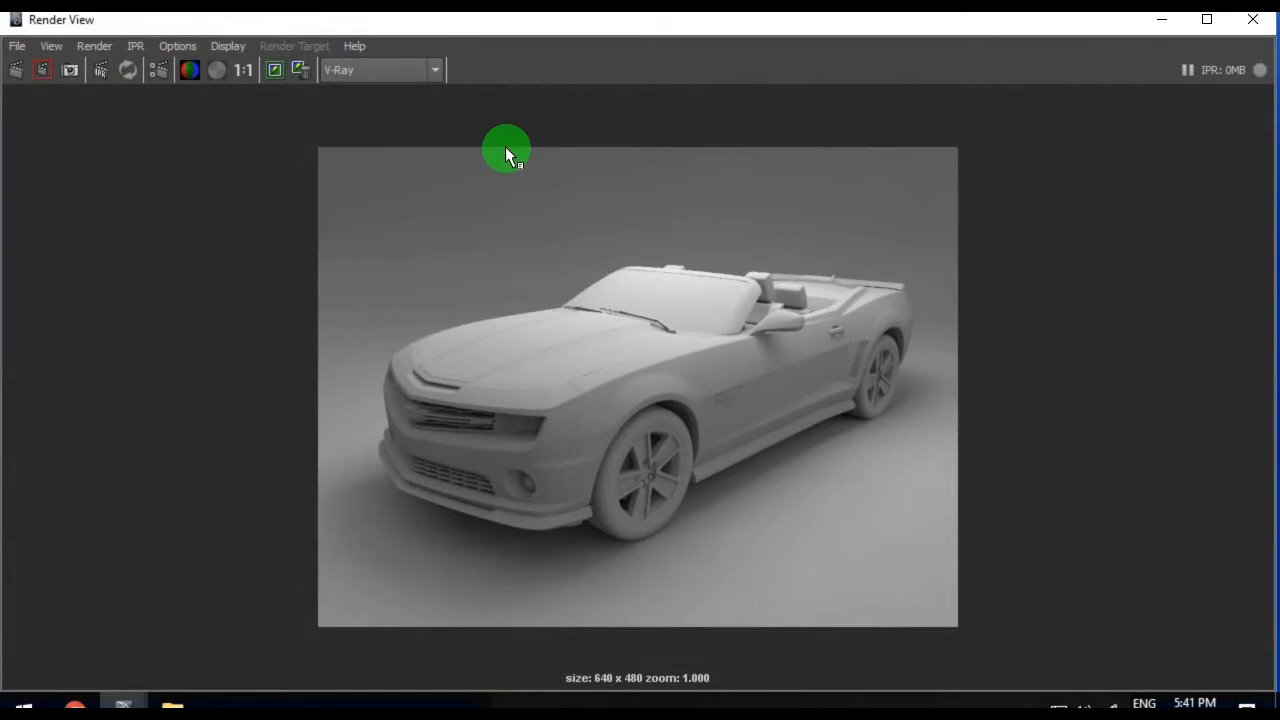
left_click(275, 69)
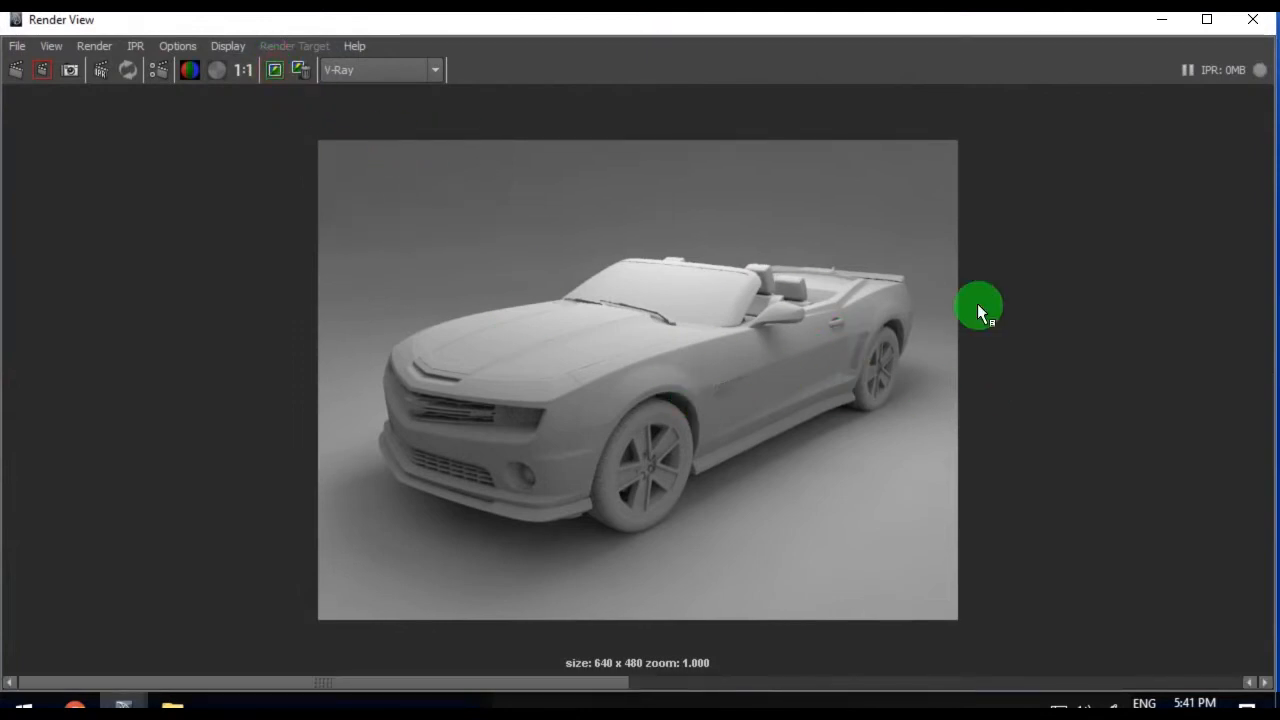
left_click(1175, 28)
left_click_drag(733, 177, 962, 410)
Select the car's front fenders, hood and front body panel, framing them in the perspective view
left_click(486, 392)
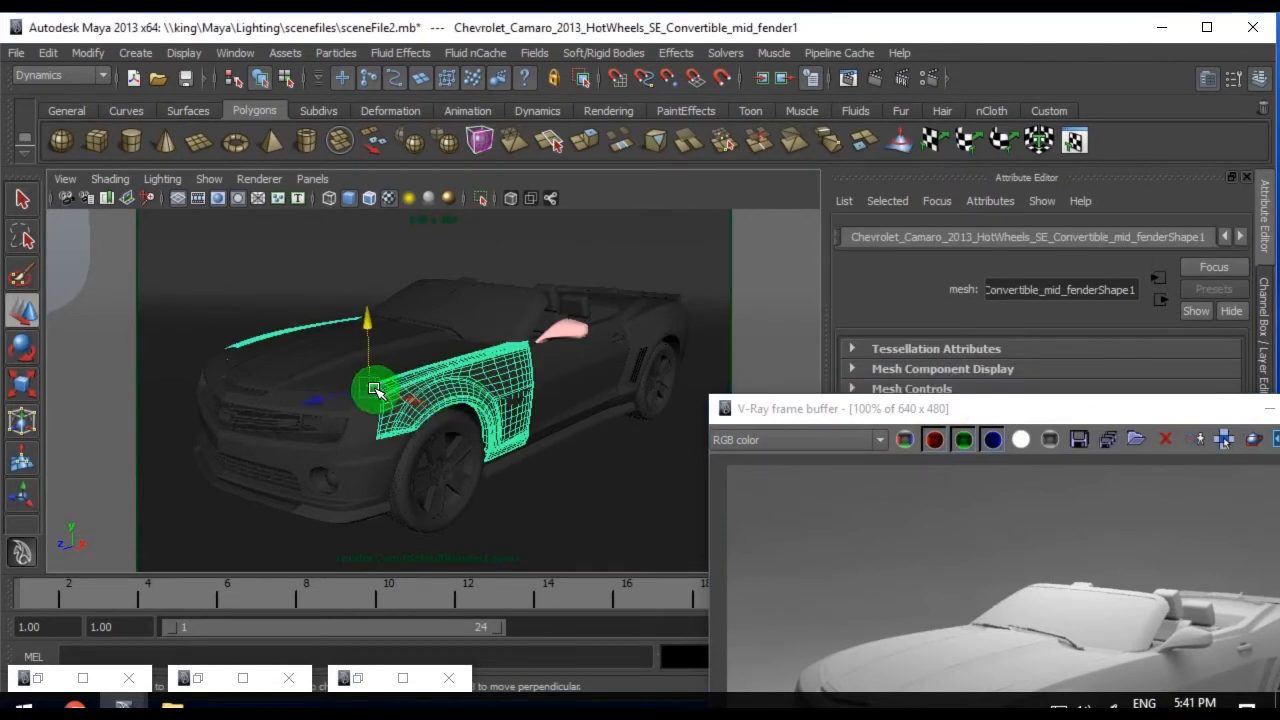
left_click(357, 452)
key("space")
left_click_drag(357, 461, 359, 367)
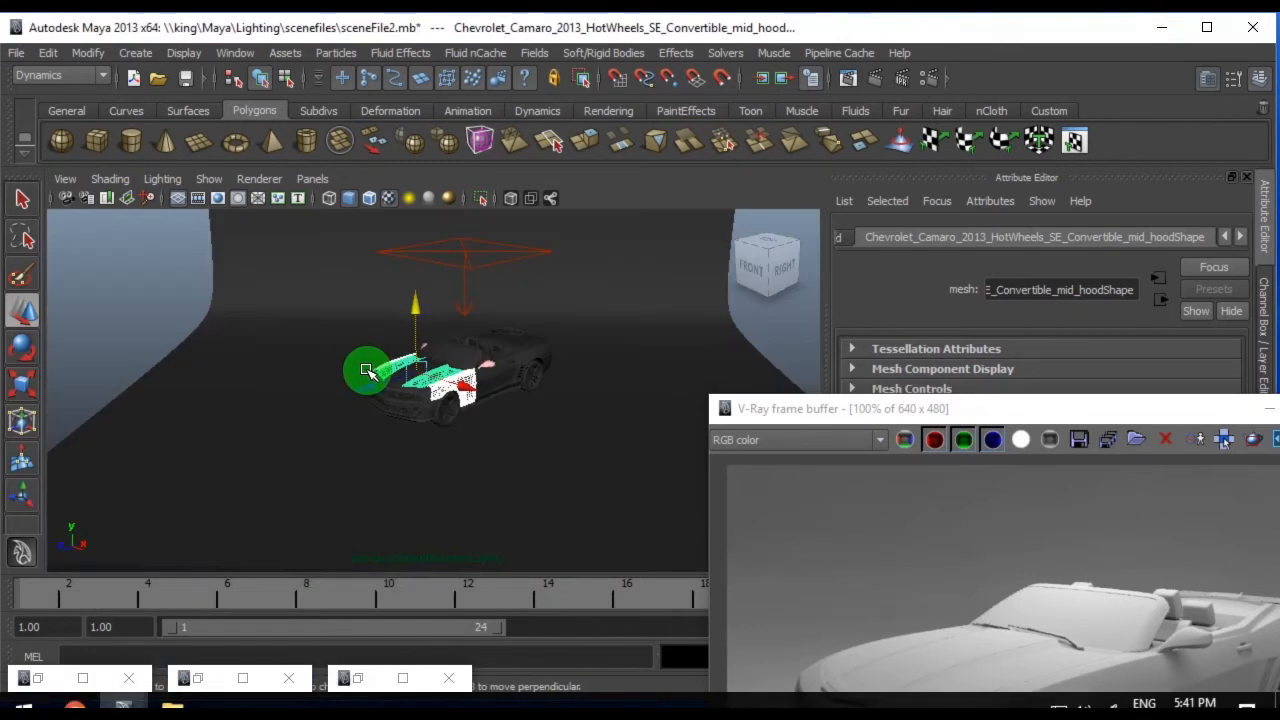
key("f")
left_click(358, 385)
left_click_drag(363, 420, 509, 500, "alt")
left_click_drag(551, 429, 416, 517, "alt")
left_click(416, 517)
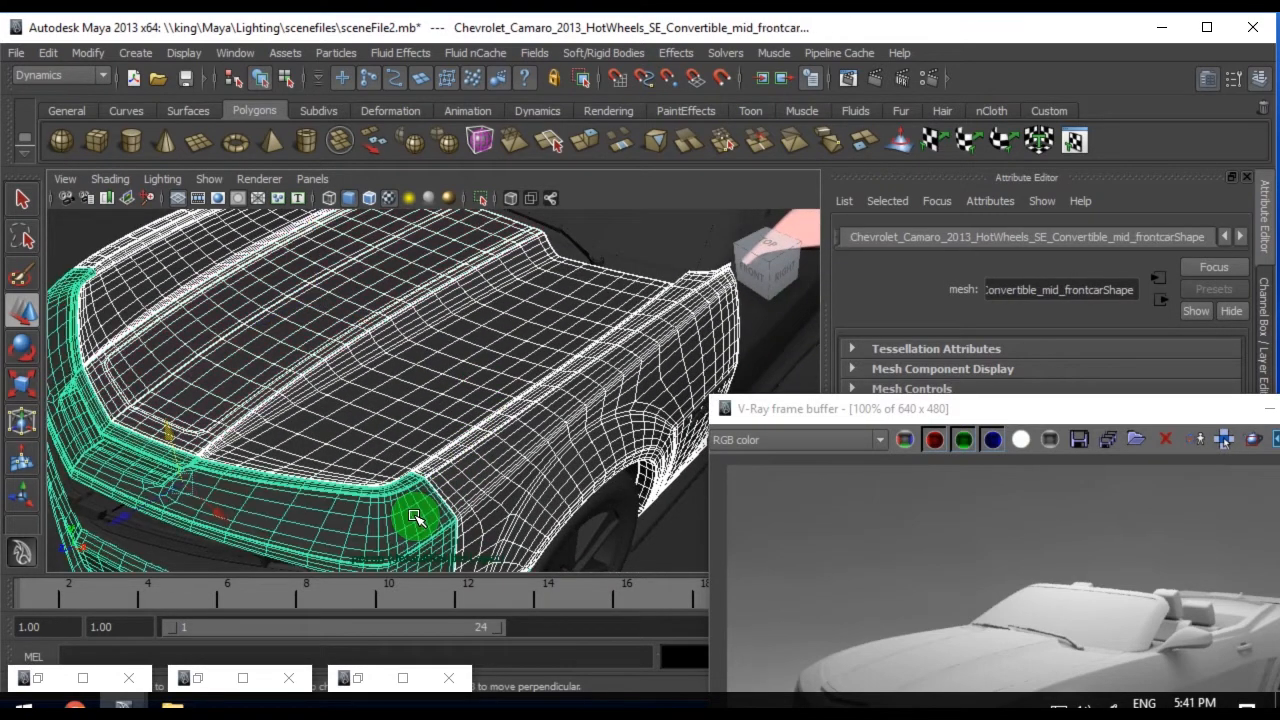
Add the car's side panels, rear body and rear plastic panel to the selection
left_click_drag(508, 471, 571, 449, "alt")
left_click(615, 418)
left_click_drag(571, 400, 488, 411, "alt")
left_click(593, 328)
left_click(529, 432)
left_click_drag(600, 437, 500, 395, "alt")
left_click(510, 384)
left_click(502, 402)
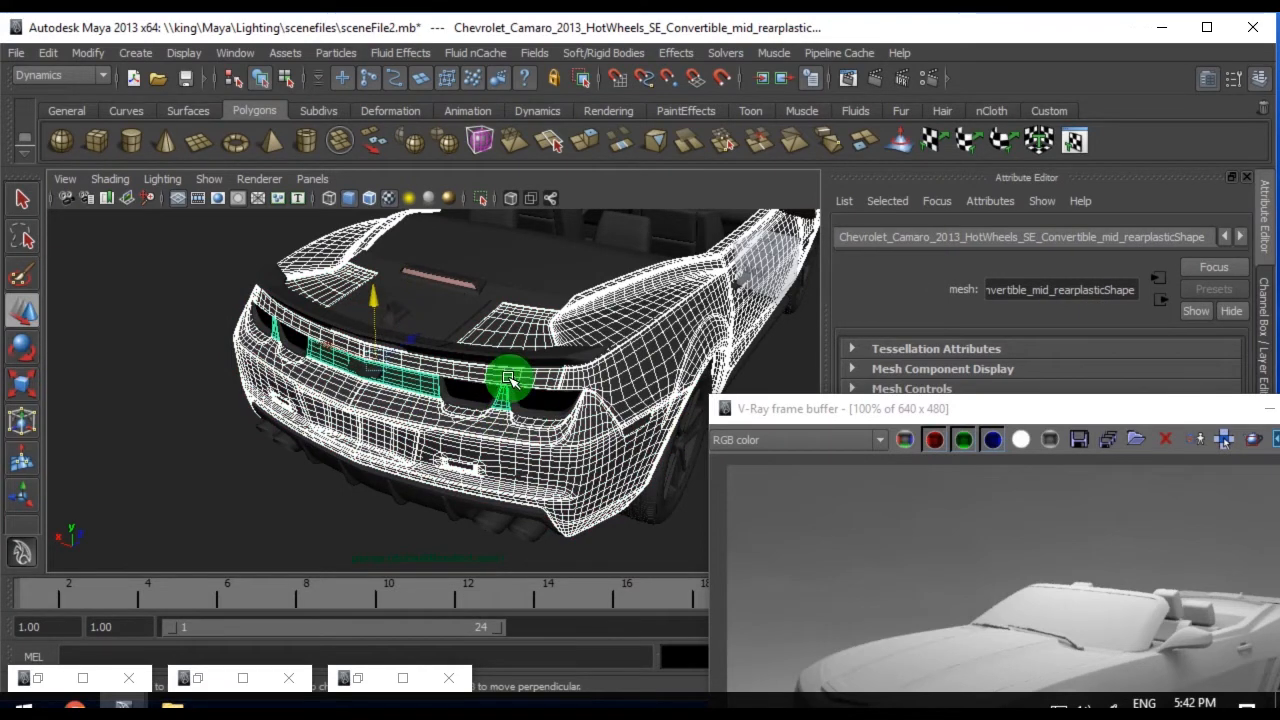
Add the plastic panel on the trunk lid to the selection, leaving the interior mesh out of it
left_click(486, 294)
left_click_drag(437, 337, 509, 491, "alt")
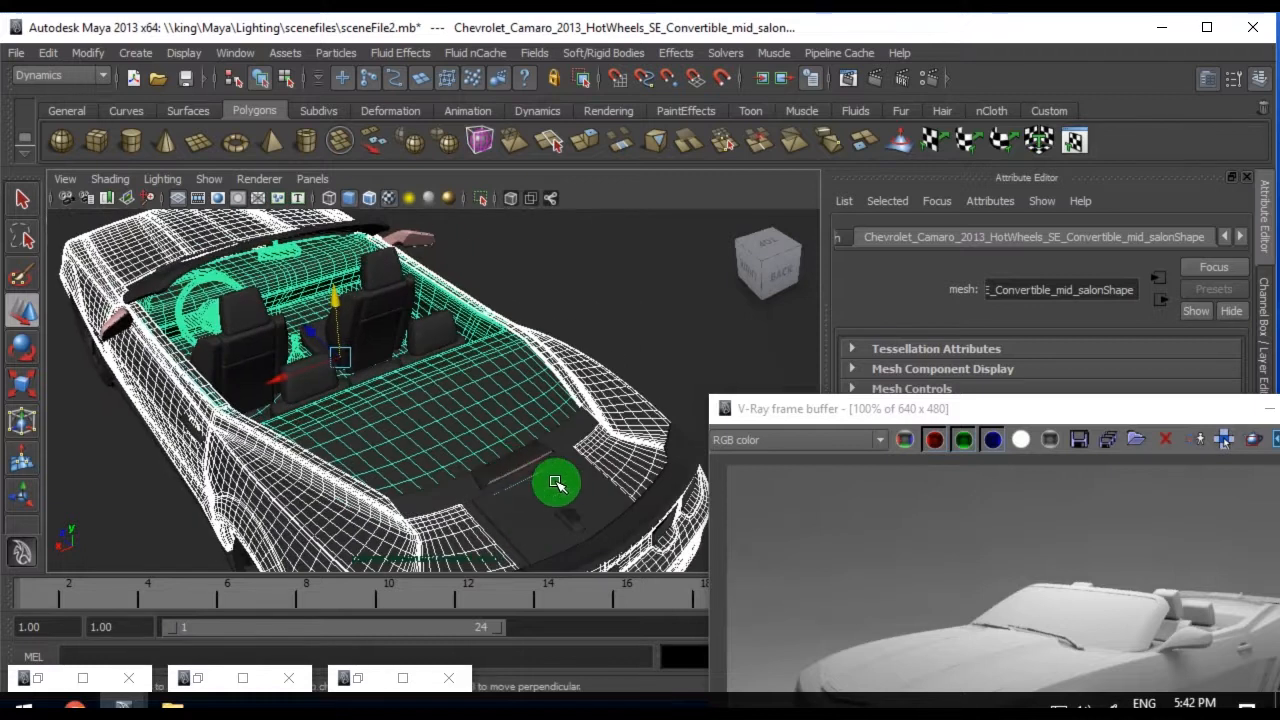
left_click(592, 476)
left_click(583, 500, "shift")
middle_click_drag(565, 505, 492, 414, "alt")
right_click_drag(492, 414, 608, 524, "alt")
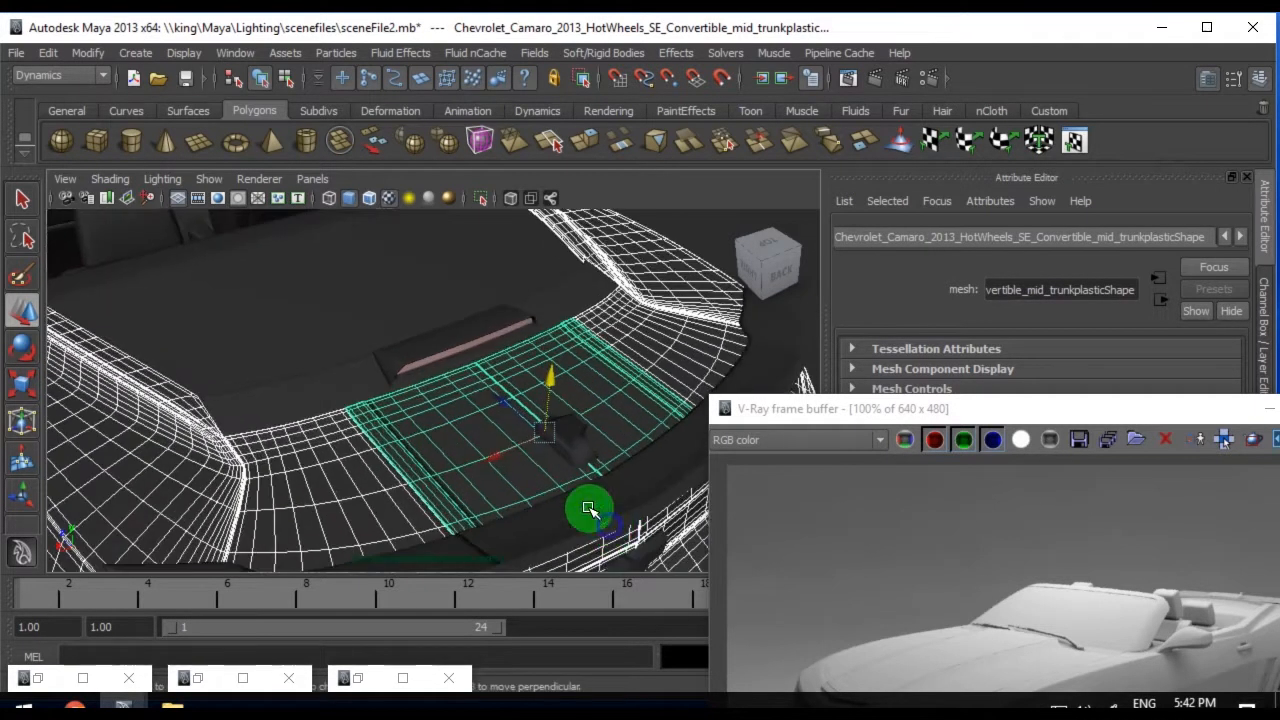
Add the remaining trunk panel around the trunk light to the body selection
left_click(350, 394)
left_click(537, 318)
left_click(530, 337)
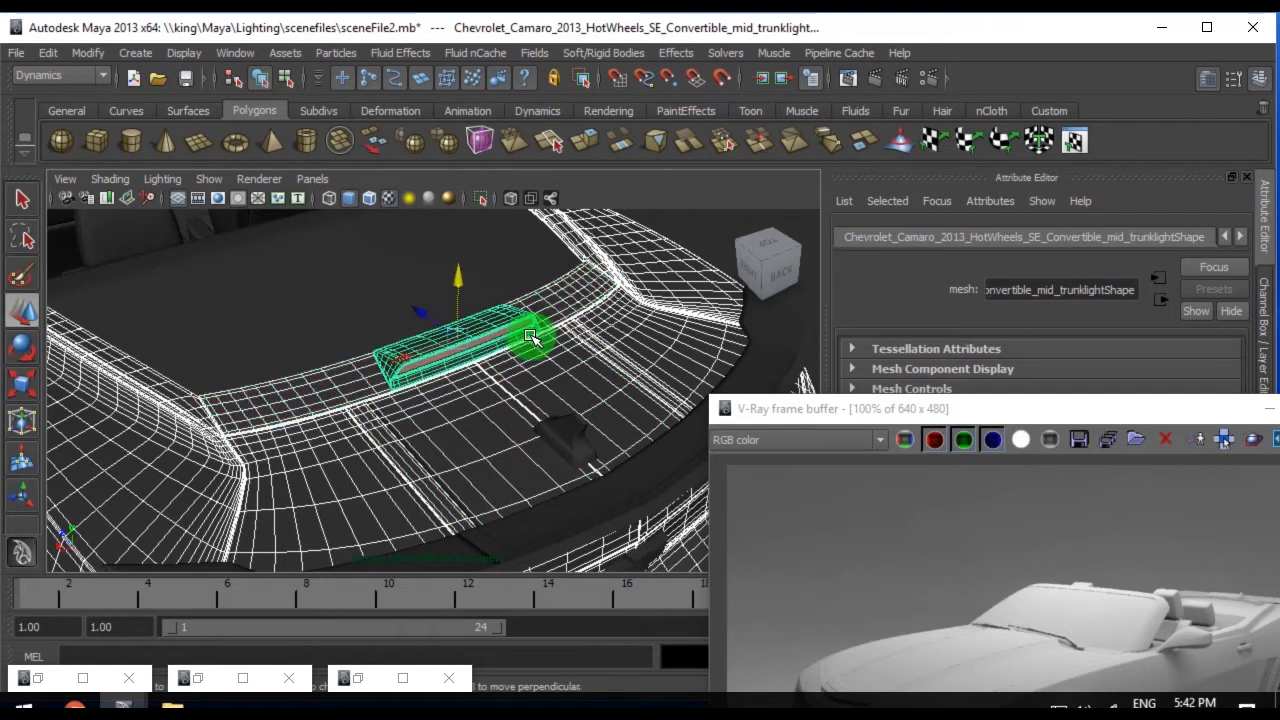
left_click_drag(537, 384, 510, 323, "alt")
left_click(510, 323)
Add the lower side bumper strip and side detail to the selection and assign a new VRay Car Paint Mtl to all selected parts
left_click_drag(351, 337, 445, 352, "alt")
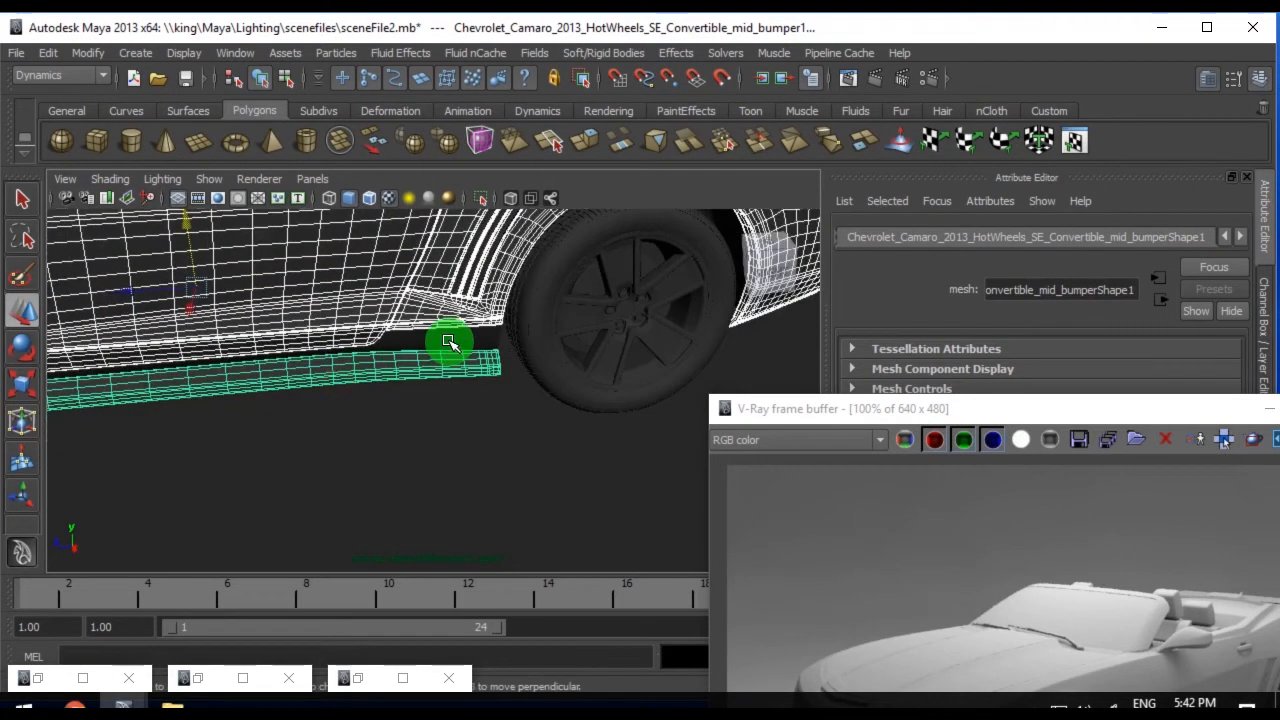
left_click(447, 343, "shift")
right_click_drag(501, 405, 234, 371, "alt")
left_click_drag(234, 371, 416, 410, "alt")
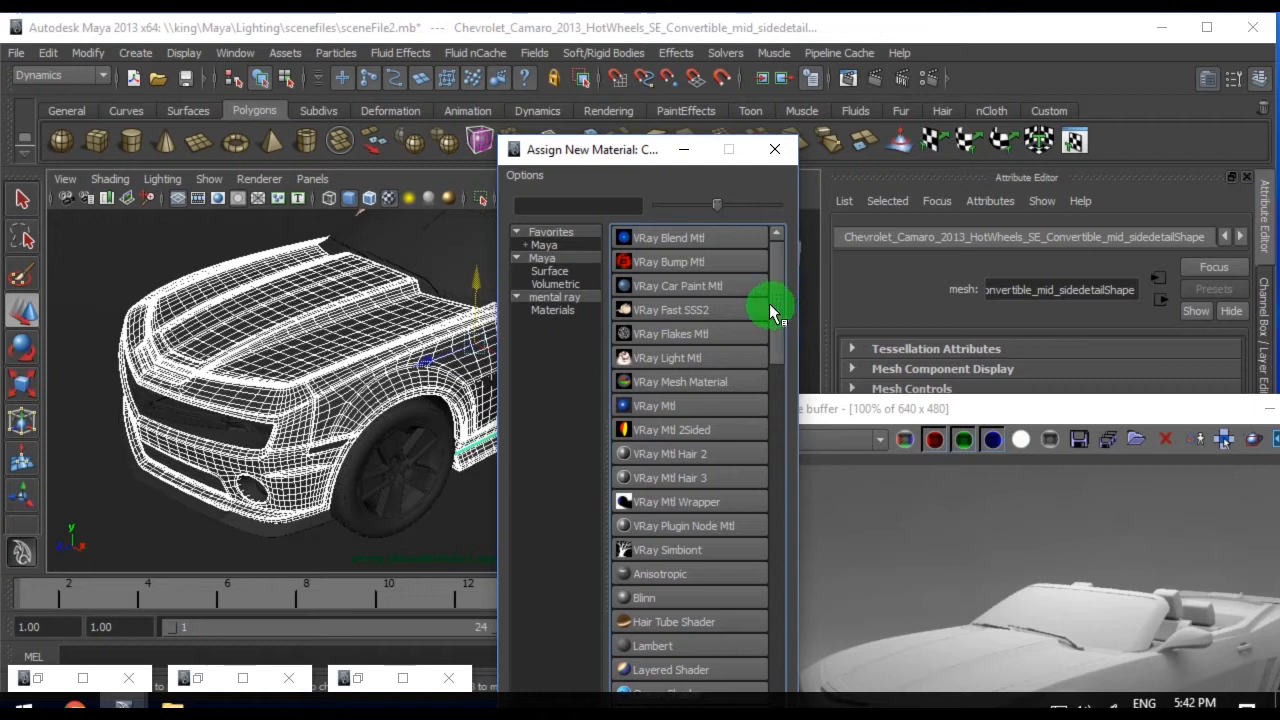
left_click(695, 293)
Look through the render camera and render the painted car, with the V-Ray frame buffer placed clear of the material attributes
left_click(312, 178)
mouse_move(345, 198)
left_click(490, 218)
left_click_drag(920, 409, 380, 78)
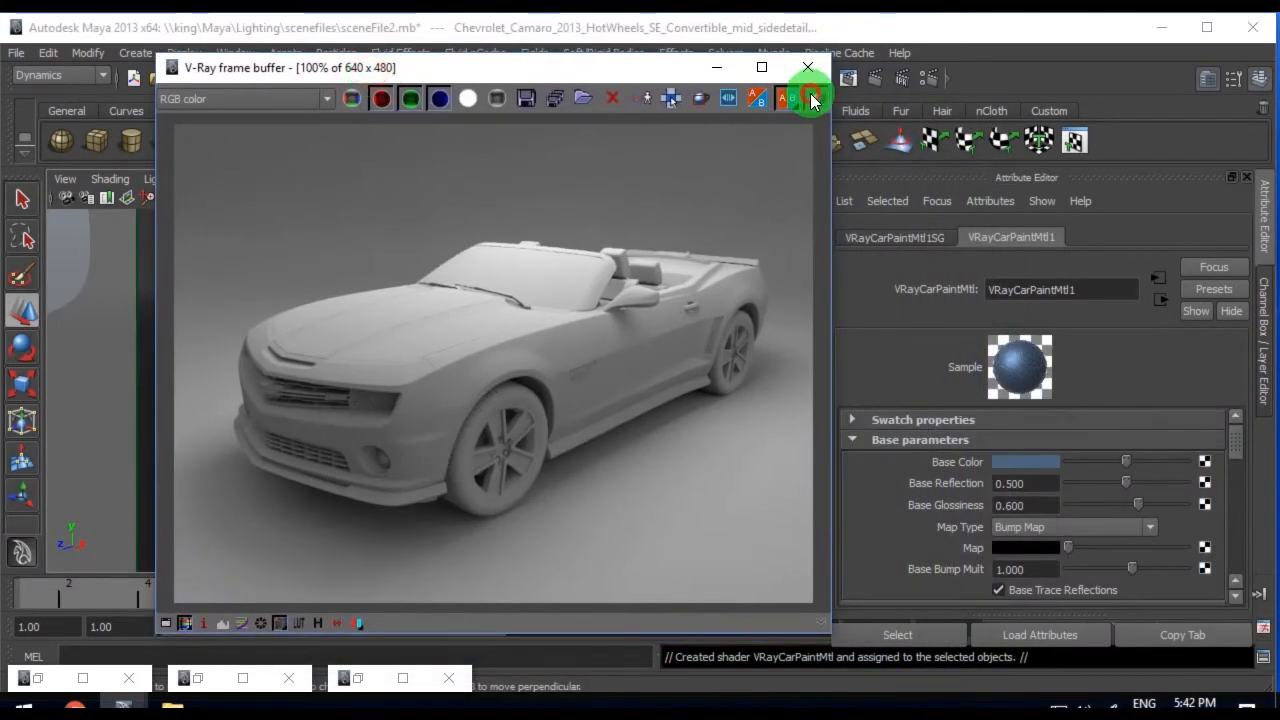
left_click(815, 96)
left_click(1162, 20)
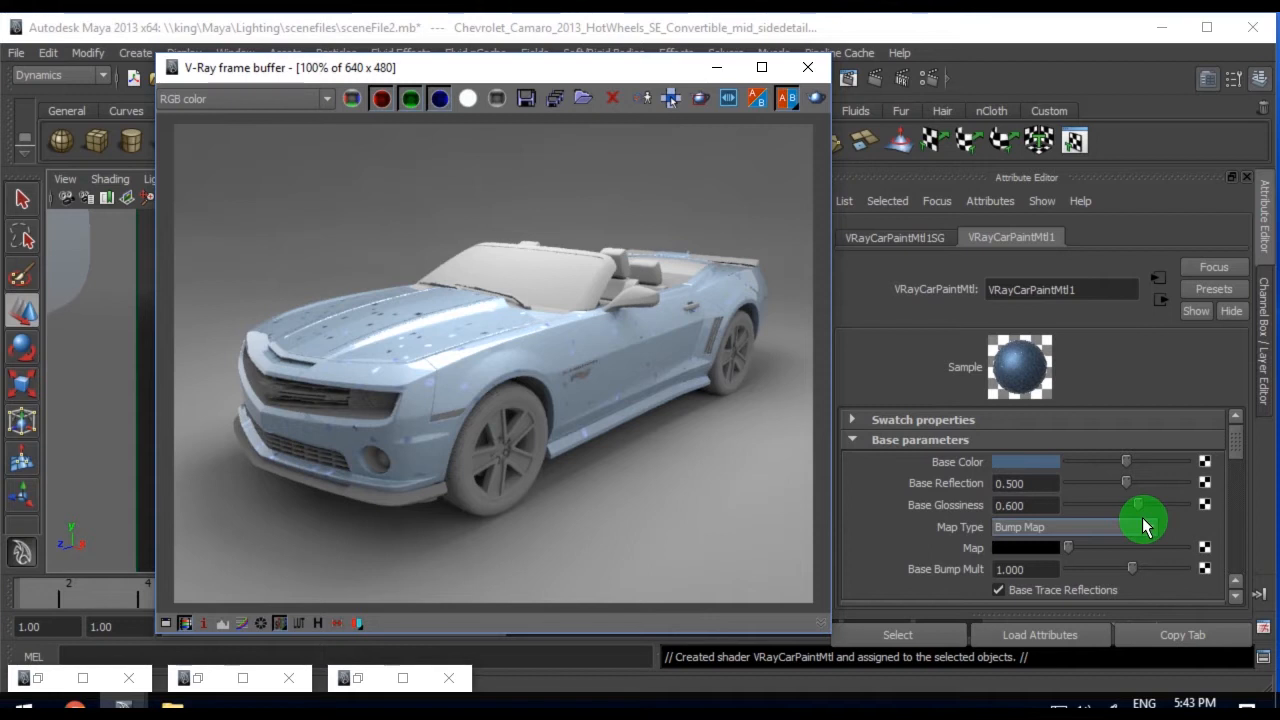
Compare the car paint material's Base Color with the color of the rendered body
left_click(1025, 461)
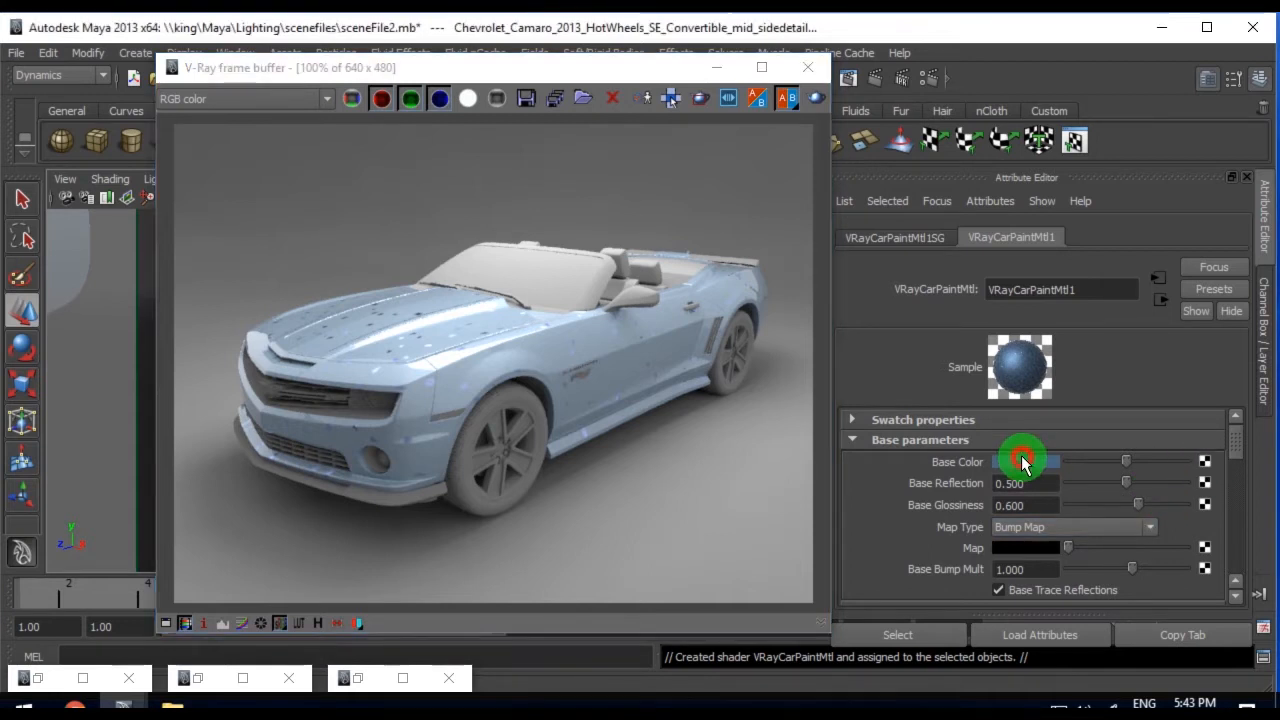
left_click_drag(232, 208, 993, 477)
left_click_drag(302, 175, 361, 61)
left_click(338, 600)
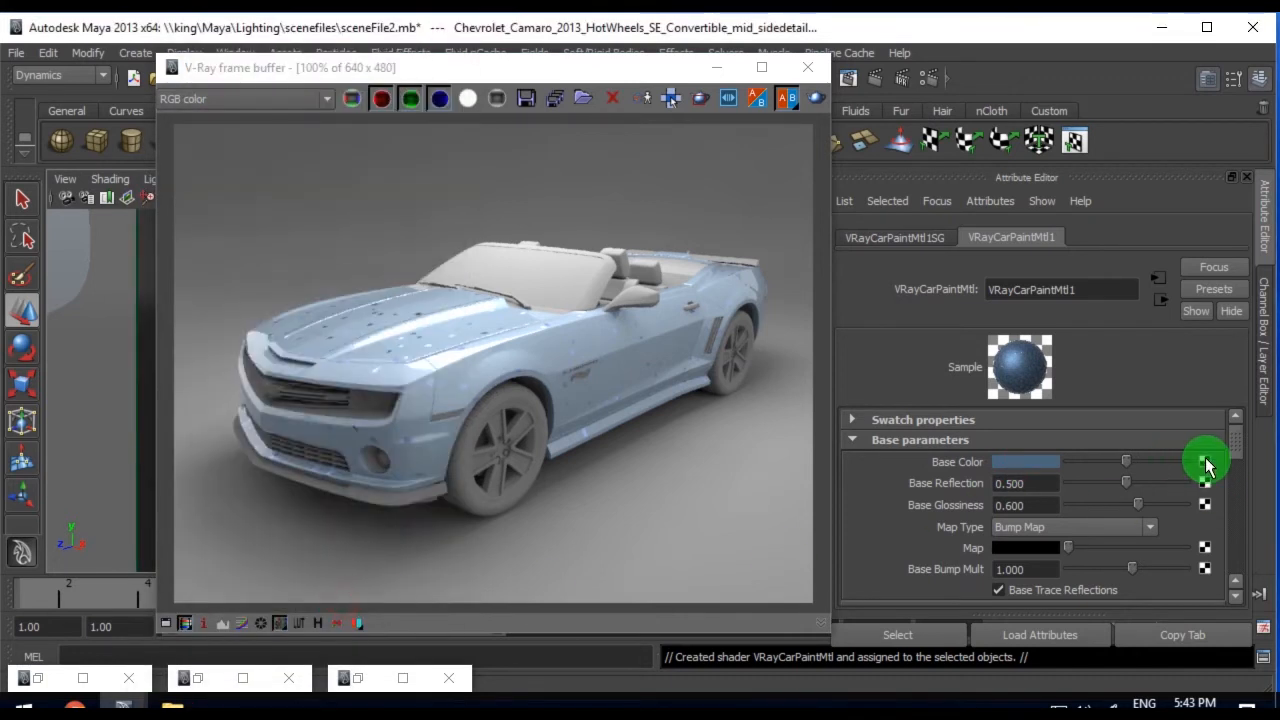
Map a Gamma Correct node onto the car paint's Base Color and load its saved preset with gamma 0.454 on all channels
left_click(1205, 461)
left_click(558, 252)
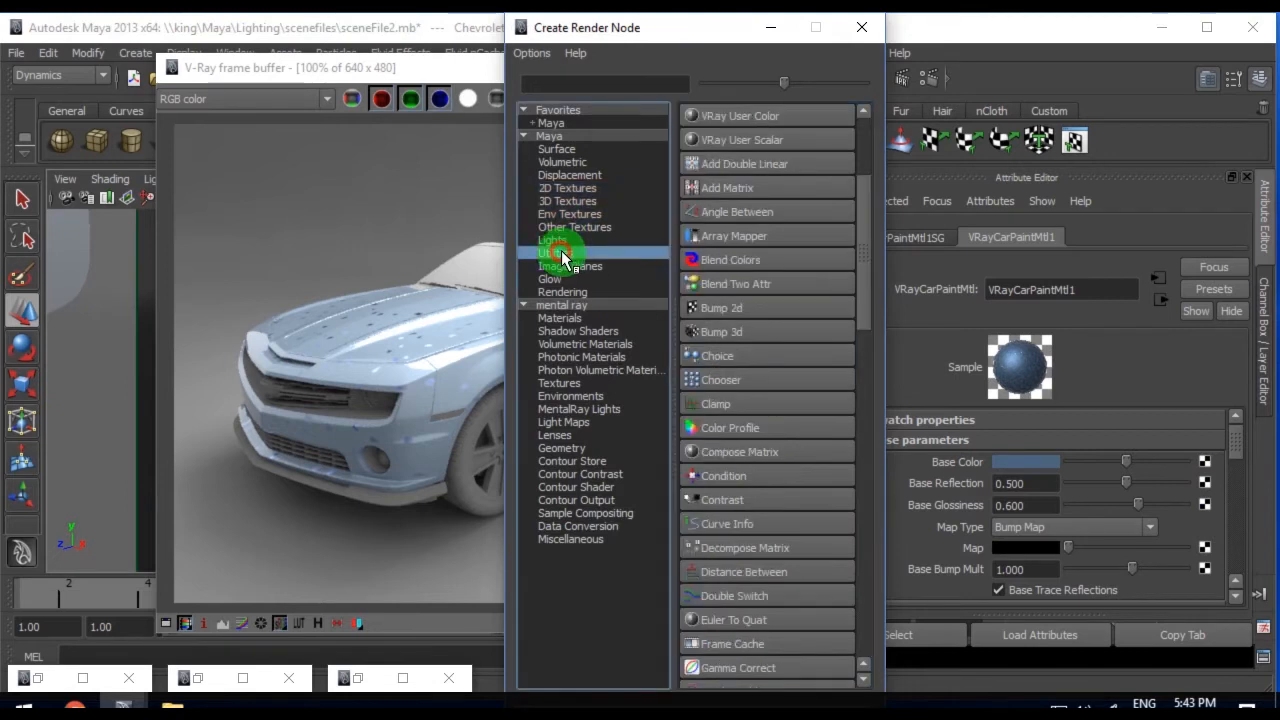
left_click(729, 673)
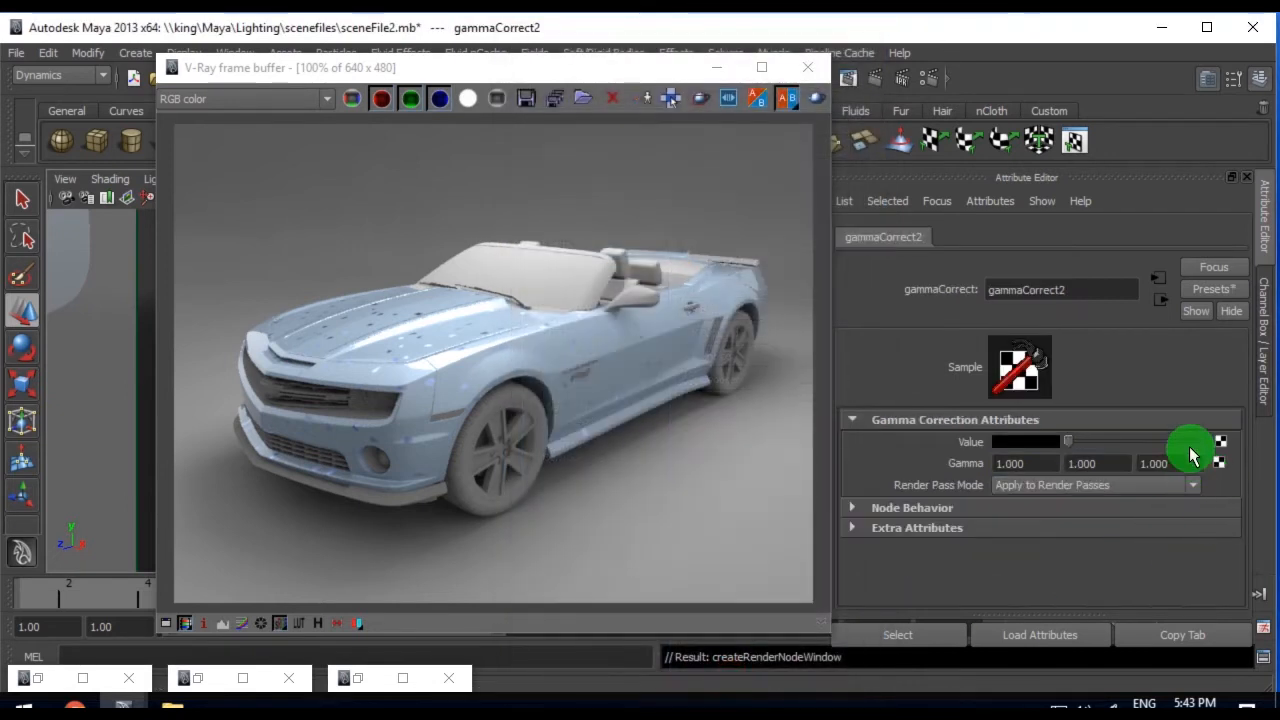
left_click(1213, 288)
mouse_move(1090, 344)
left_click(1040, 340)
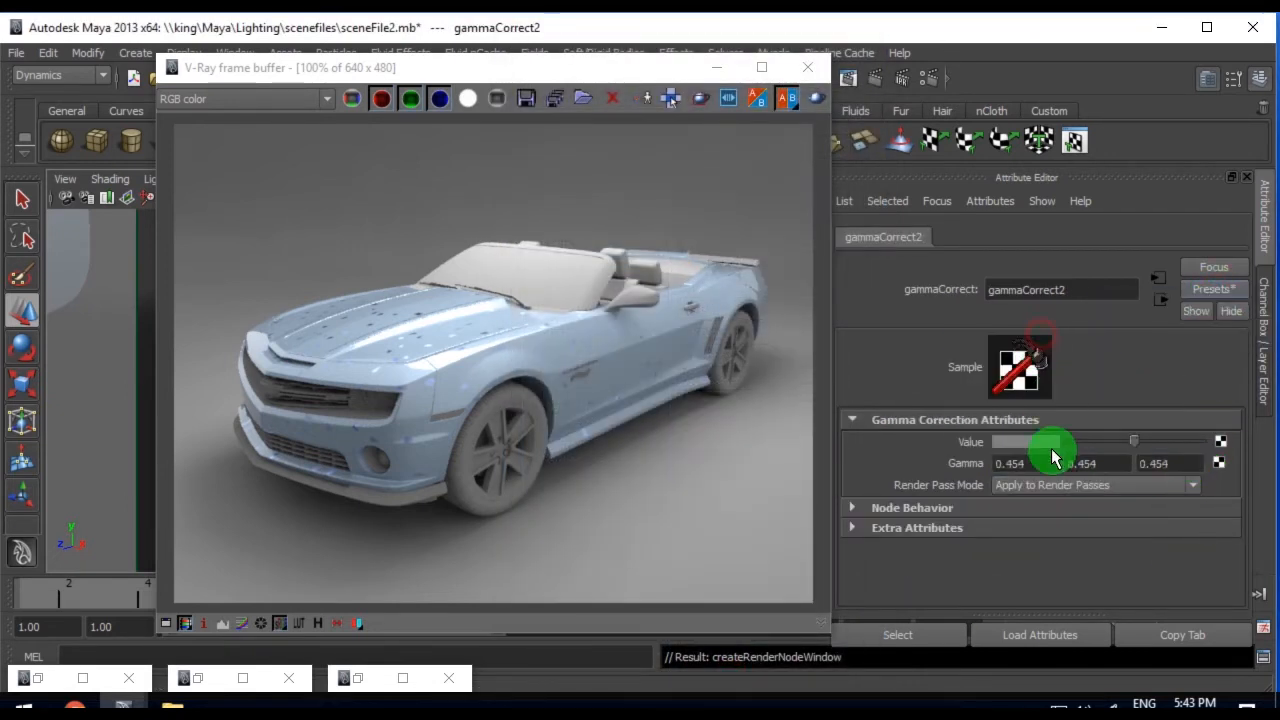
Set the Gamma Correct value to the blue from the color history (HSV 210, 0.406, 0.502) and re-render the car
left_click(1047, 443)
left_click(940, 429)
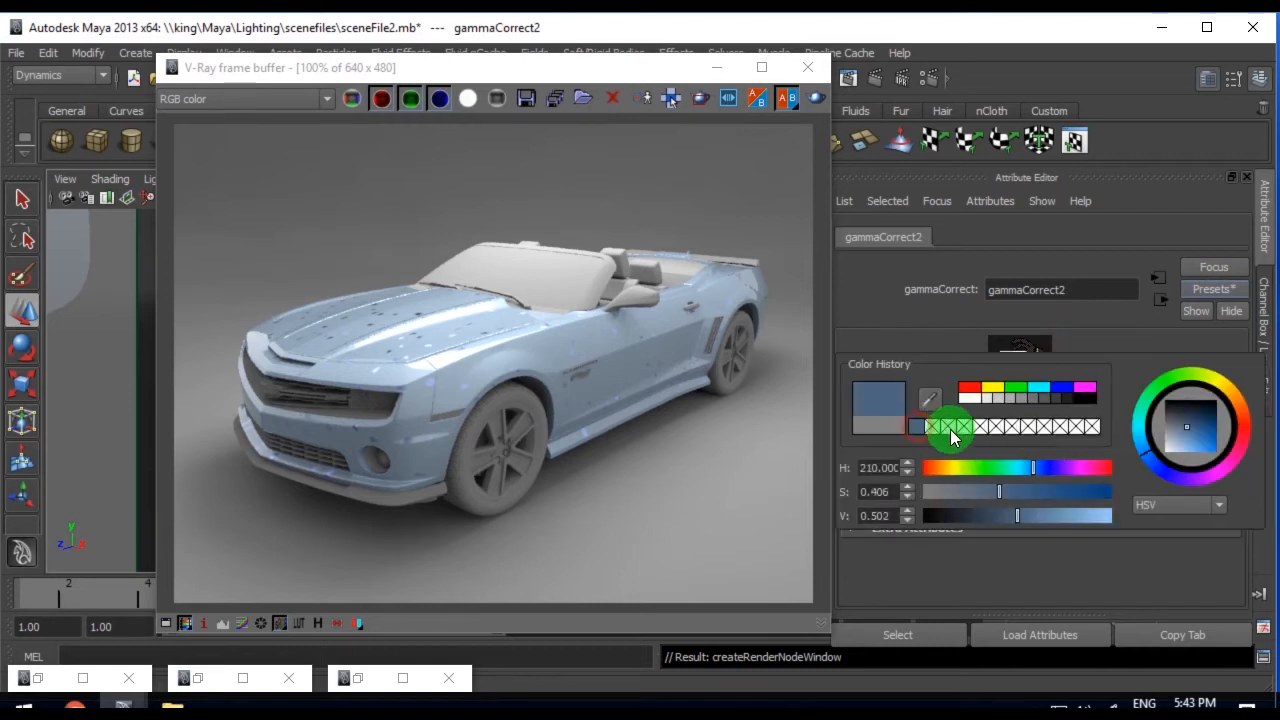
left_click(783, 130)
left_click(817, 100)
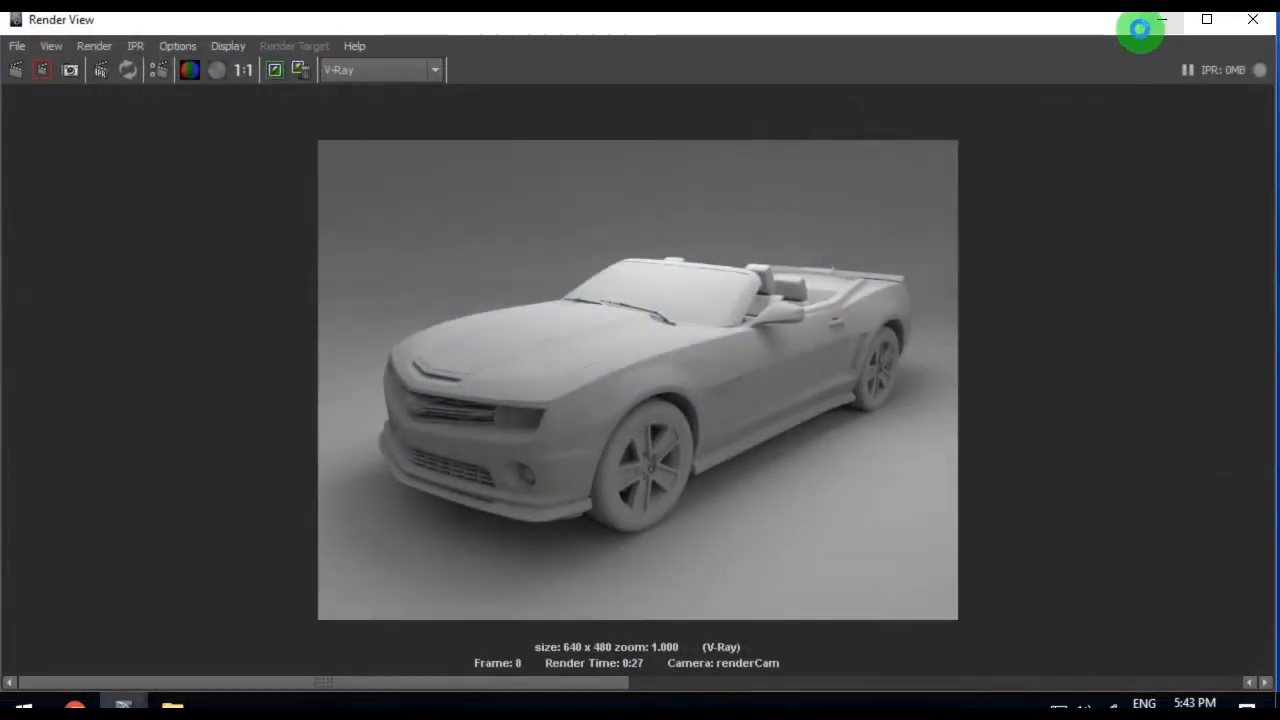
left_click(1160, 22)
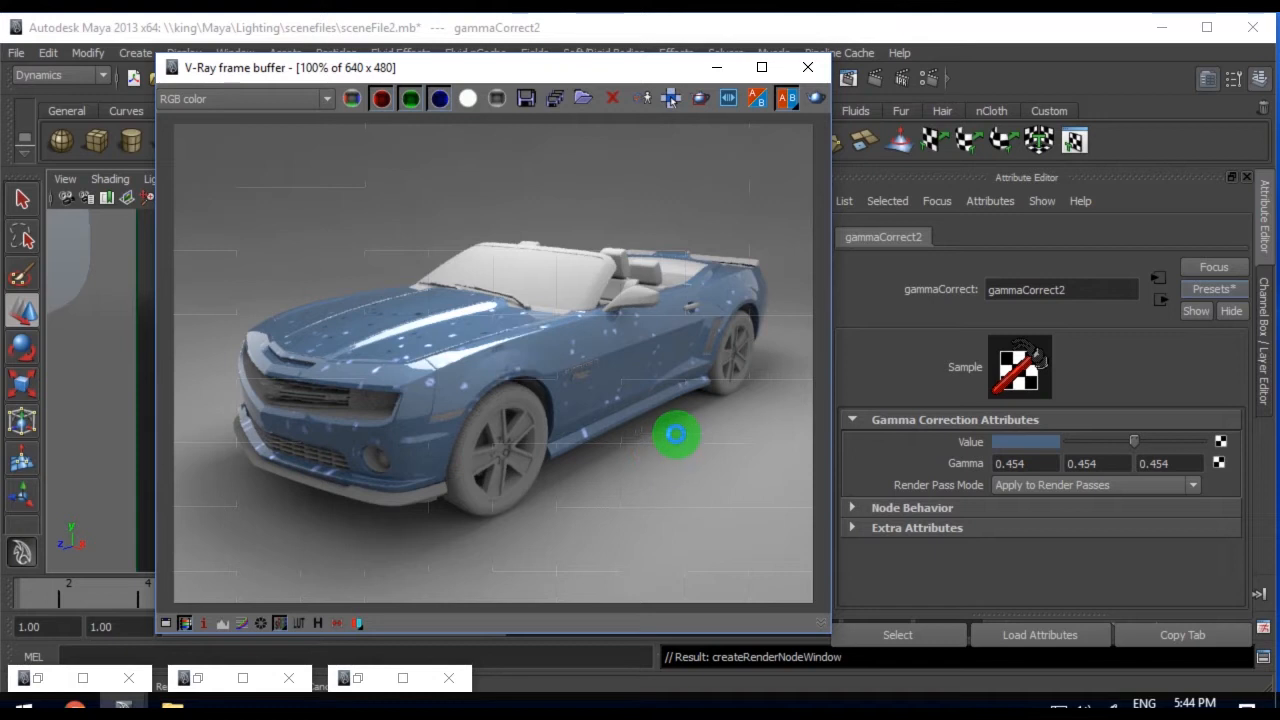
Set the Gamma Correct value of the car paint's Base Color to a golden yellow, HSV 46.517, 1.000, 0.921
left_click(1160, 299)
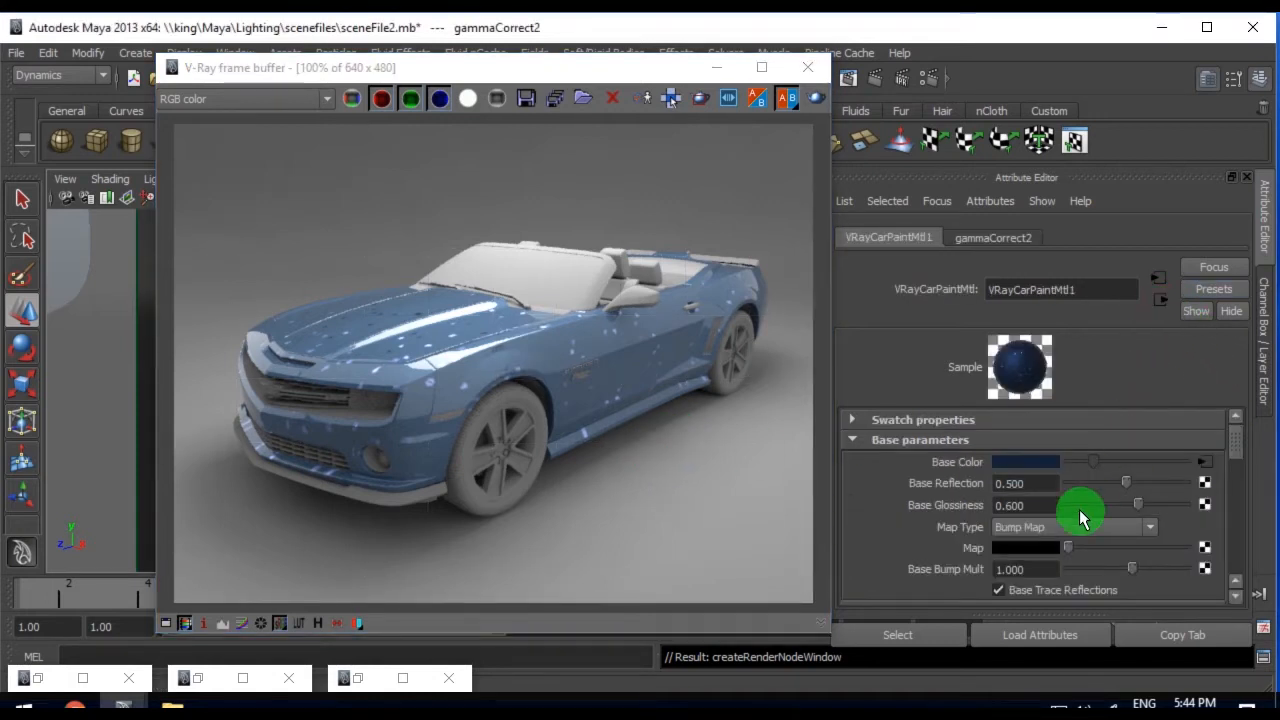
left_click(1198, 470)
left_click(1020, 445)
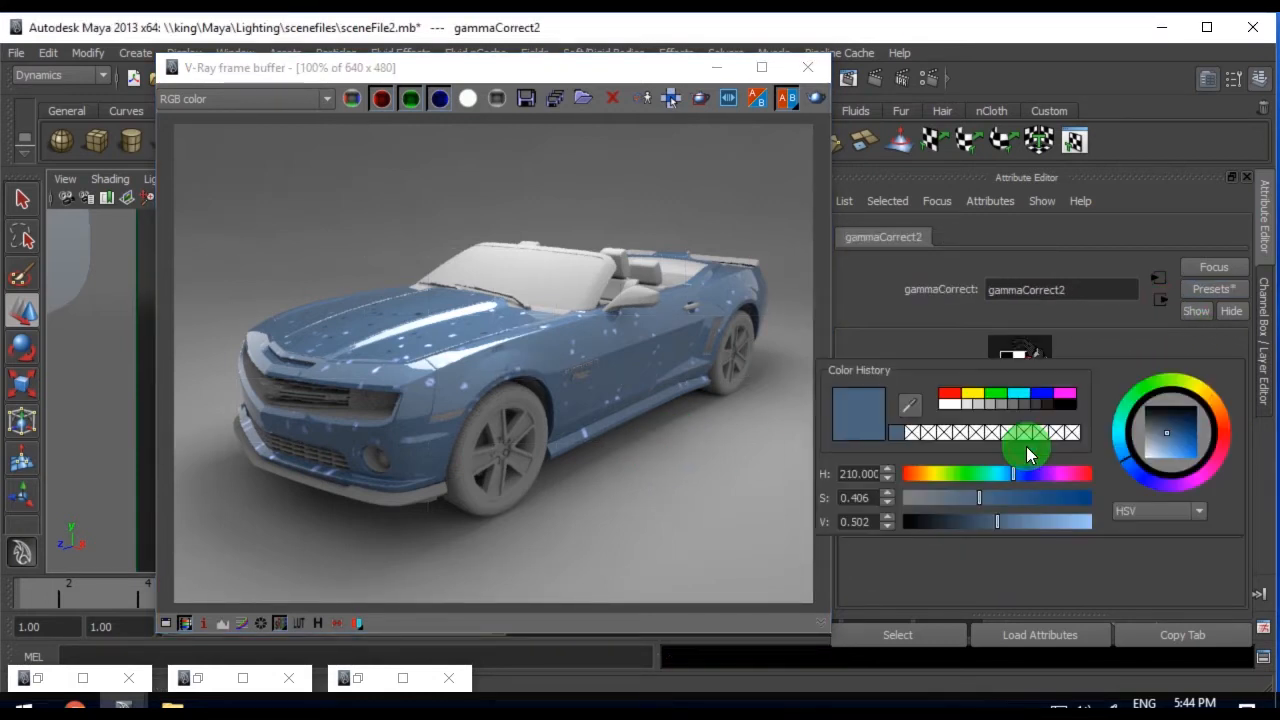
left_click_drag(979, 499, 1070, 500)
left_click_drag(1036, 521, 1090, 498)
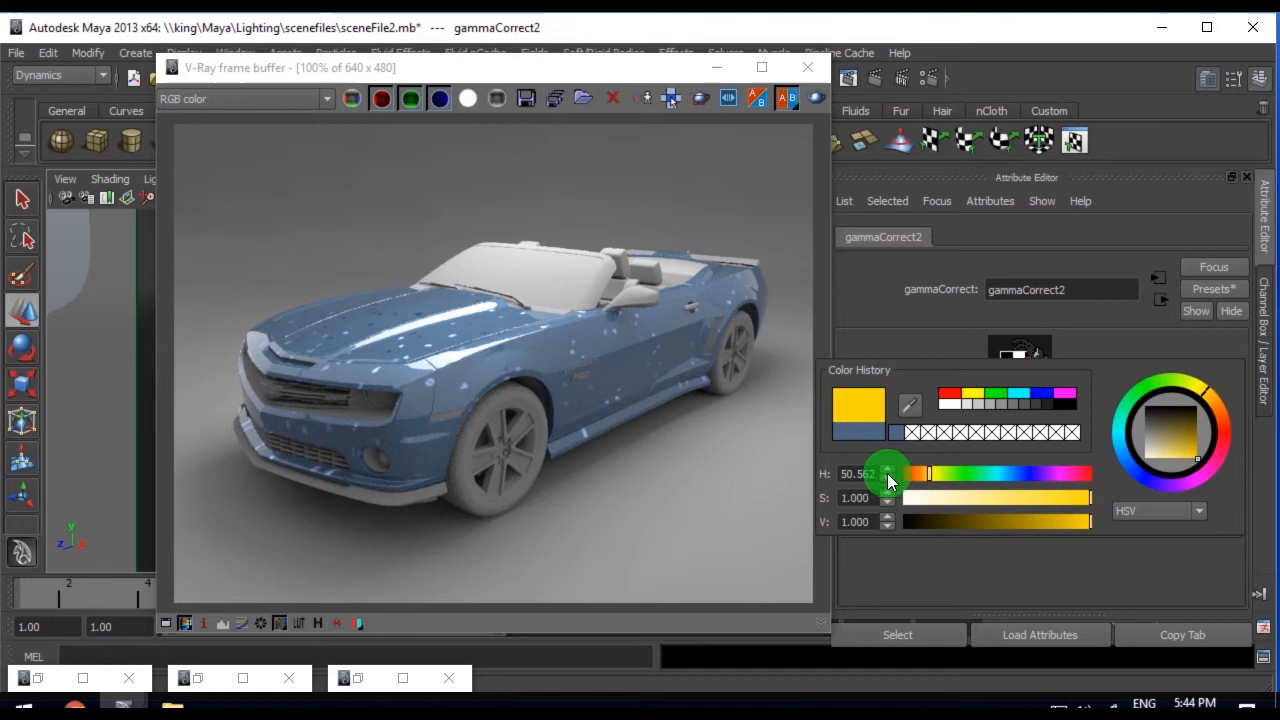
left_click_drag(929, 474, 931, 478)
left_click_drag(1058, 521, 1073, 525)
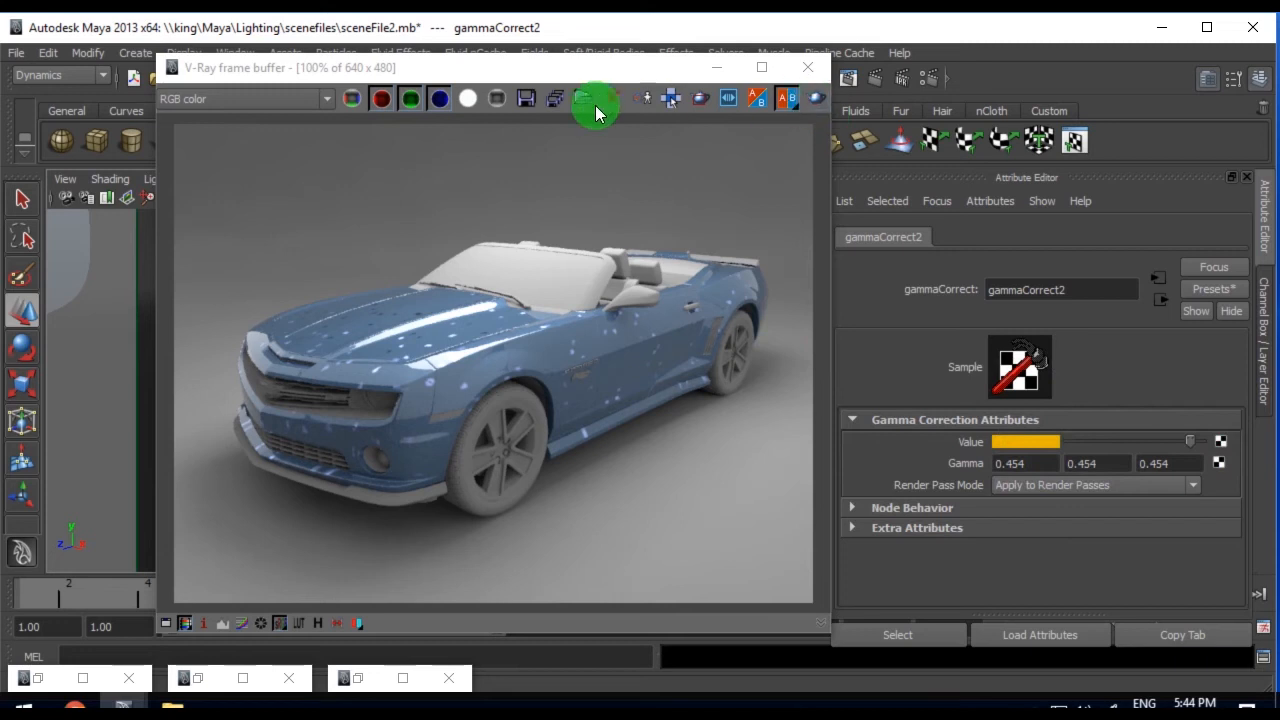
Render the car again with the golden yellow paint
left_click(849, 79)
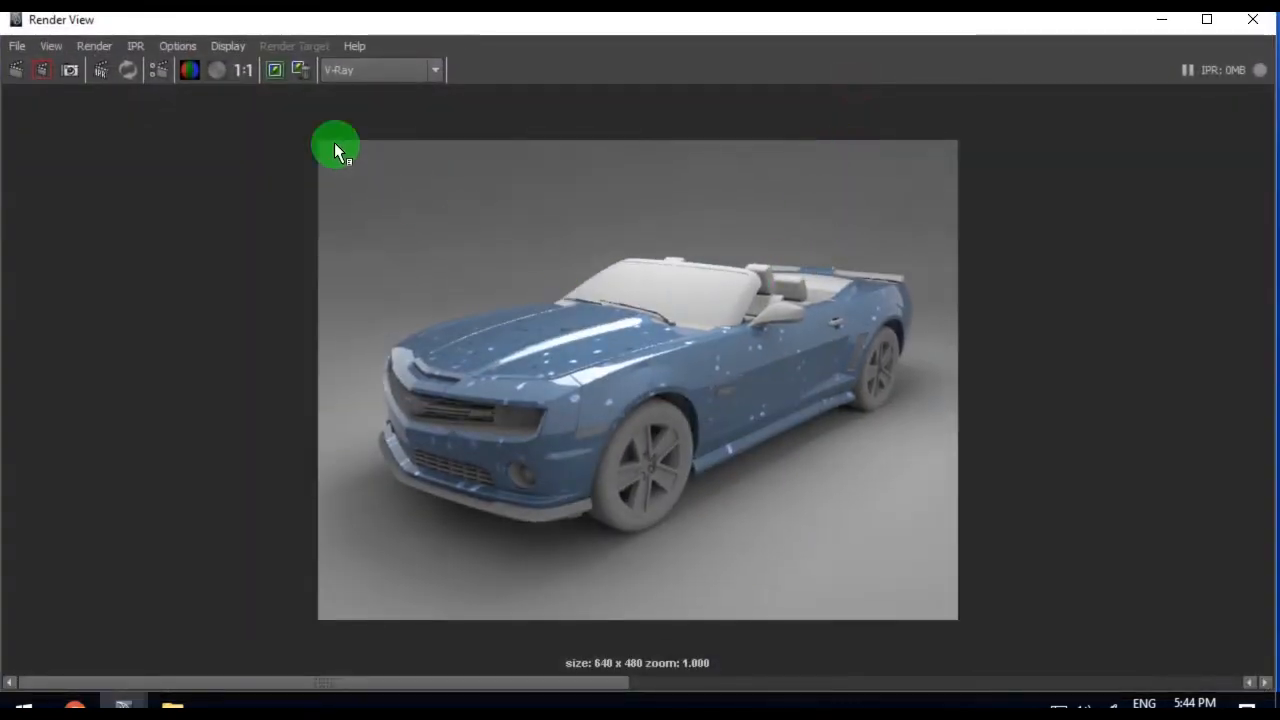
left_click(1162, 20)
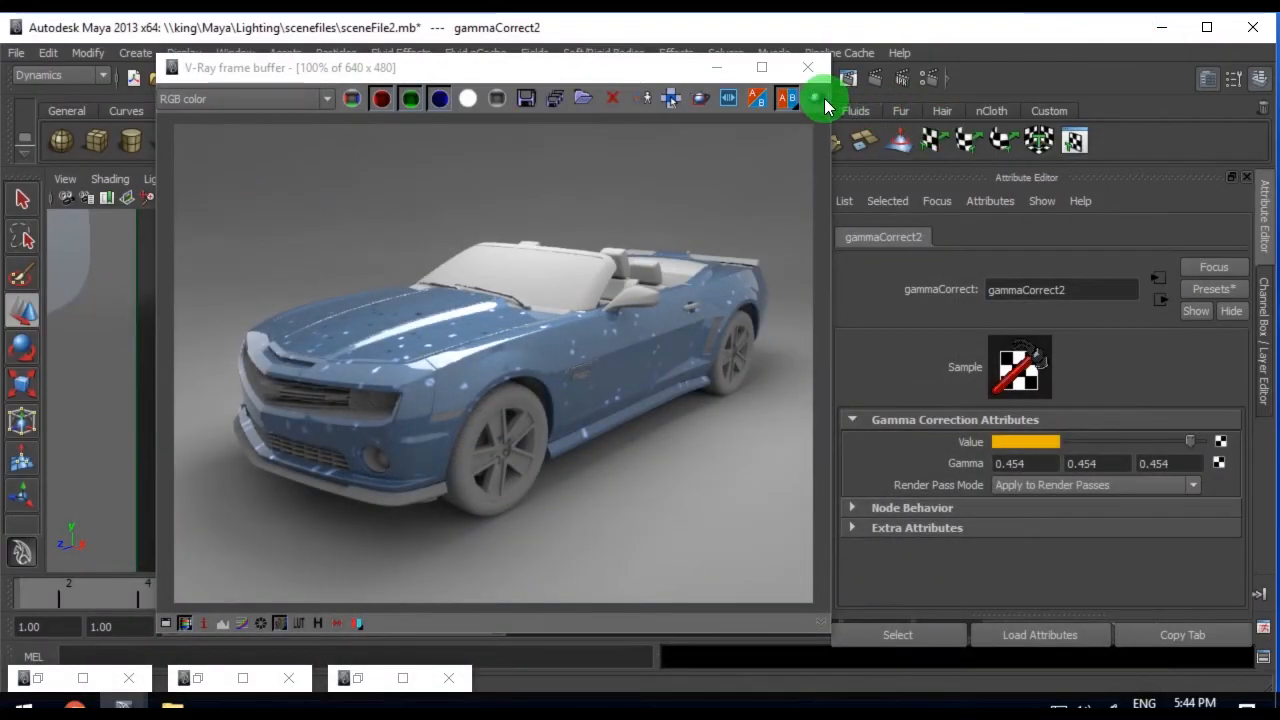
left_click(824, 98)
left_click(1162, 20)
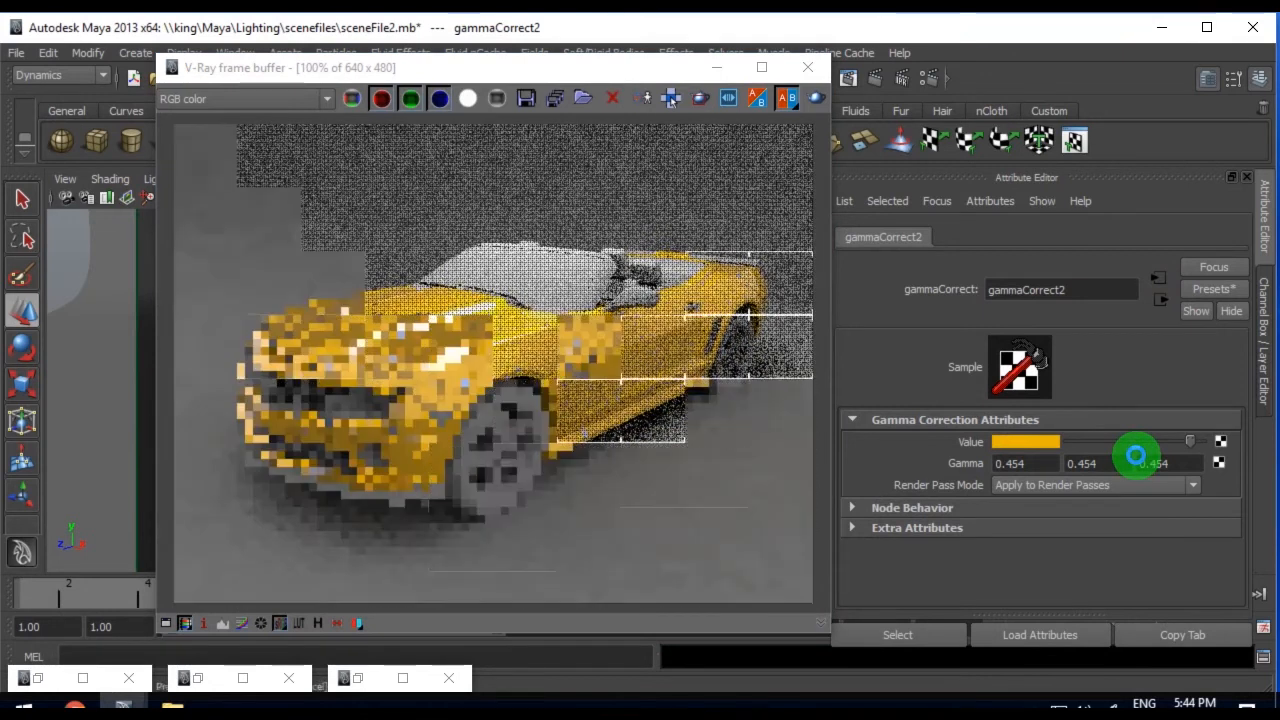
Set the car paint material's Flake Color to a pale yellow based on the paint color, HSV 56.629, 0.500, 0.921
left_click(1160, 299)
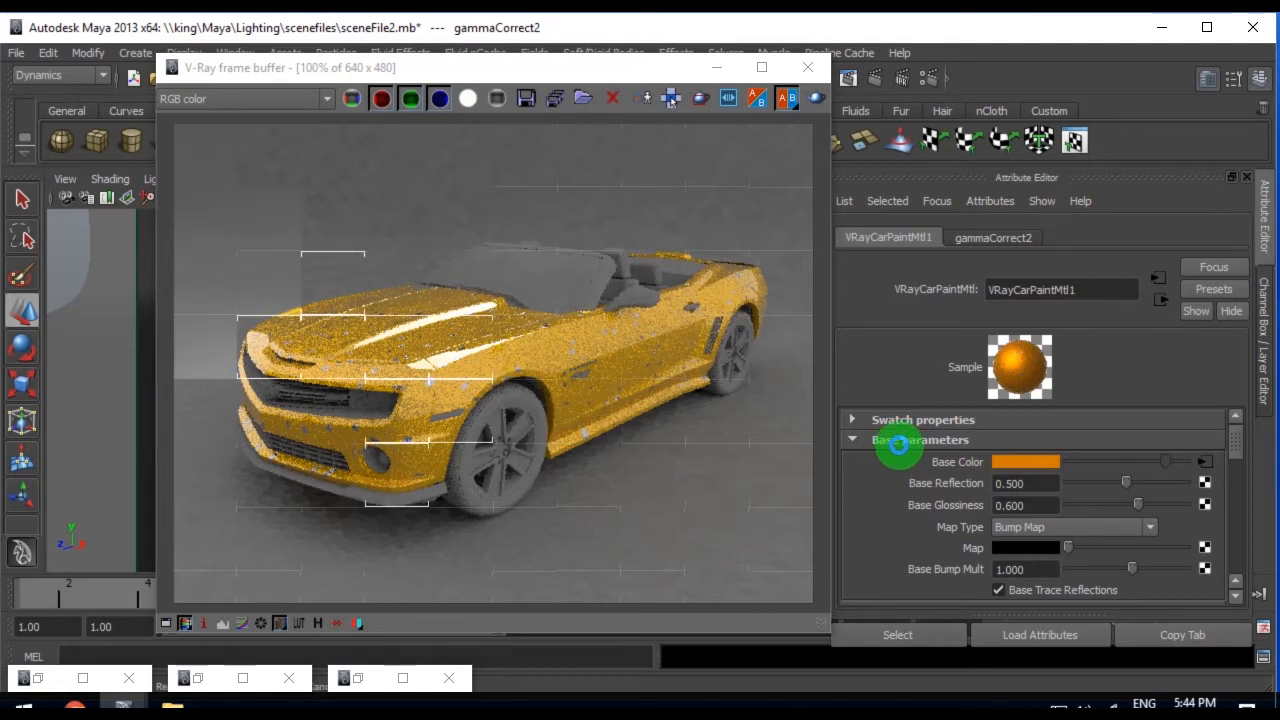
left_click(898, 442)
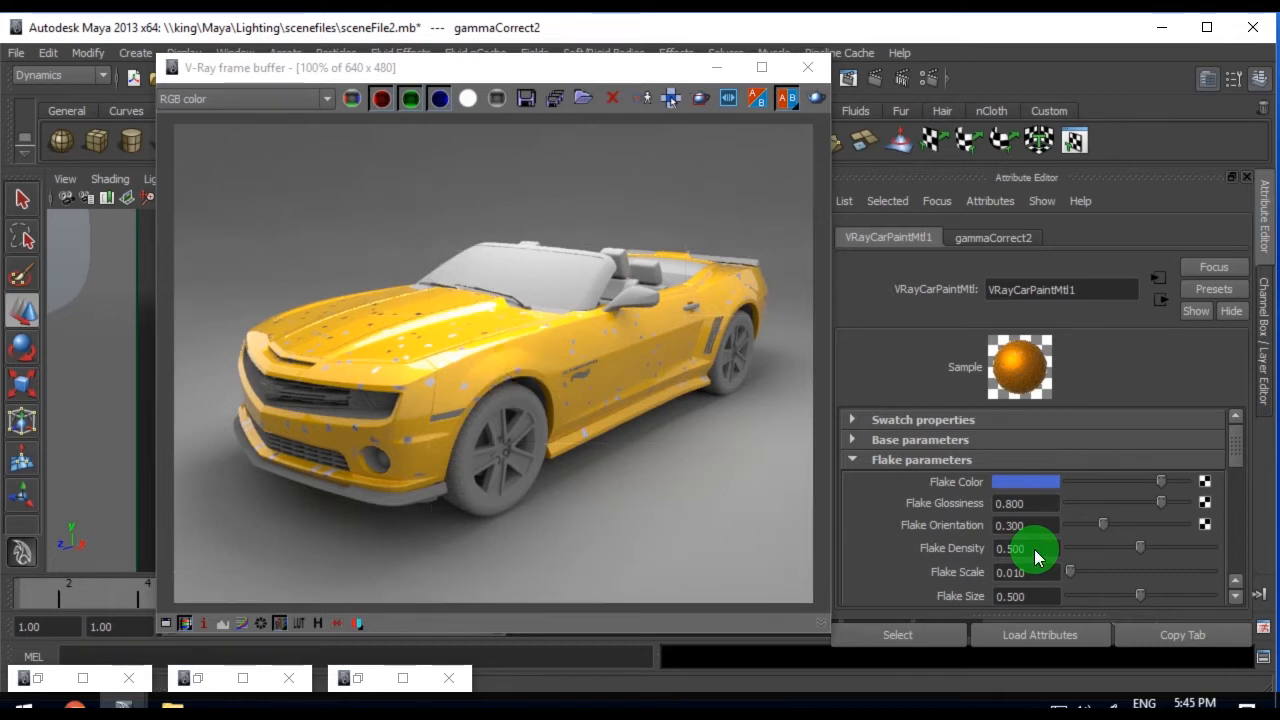
left_click(1007, 484)
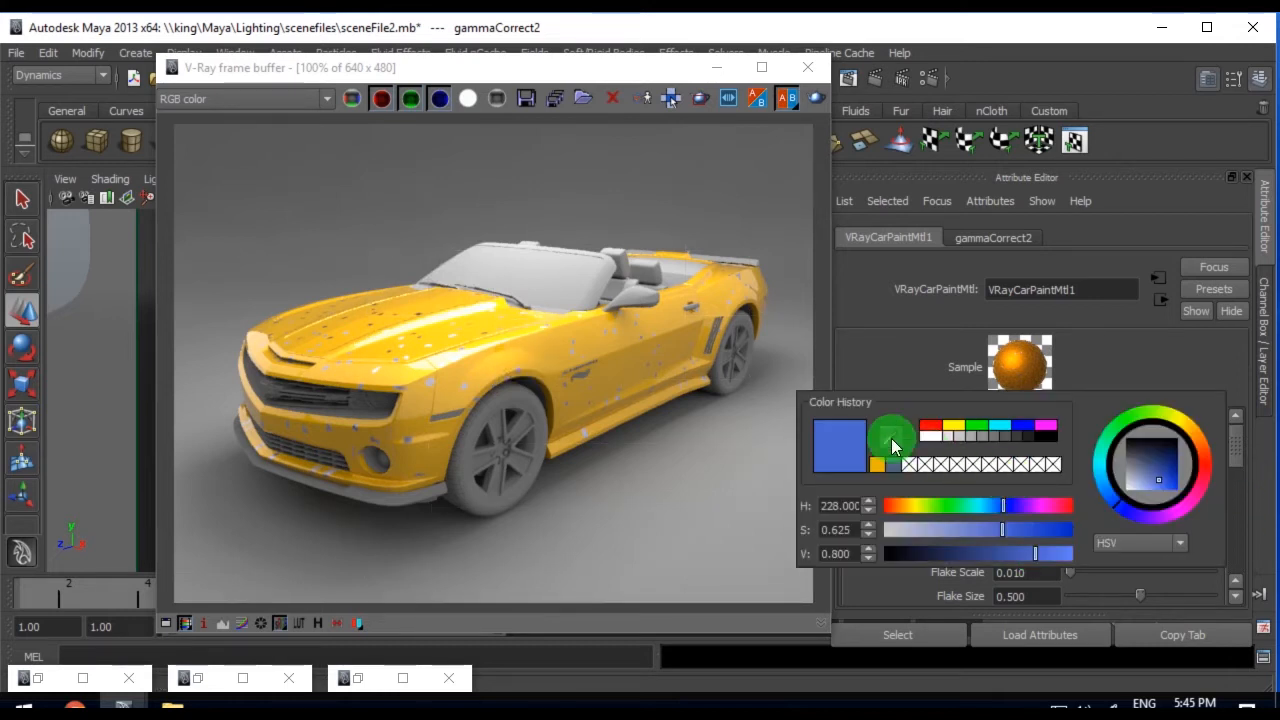
left_click(878, 464)
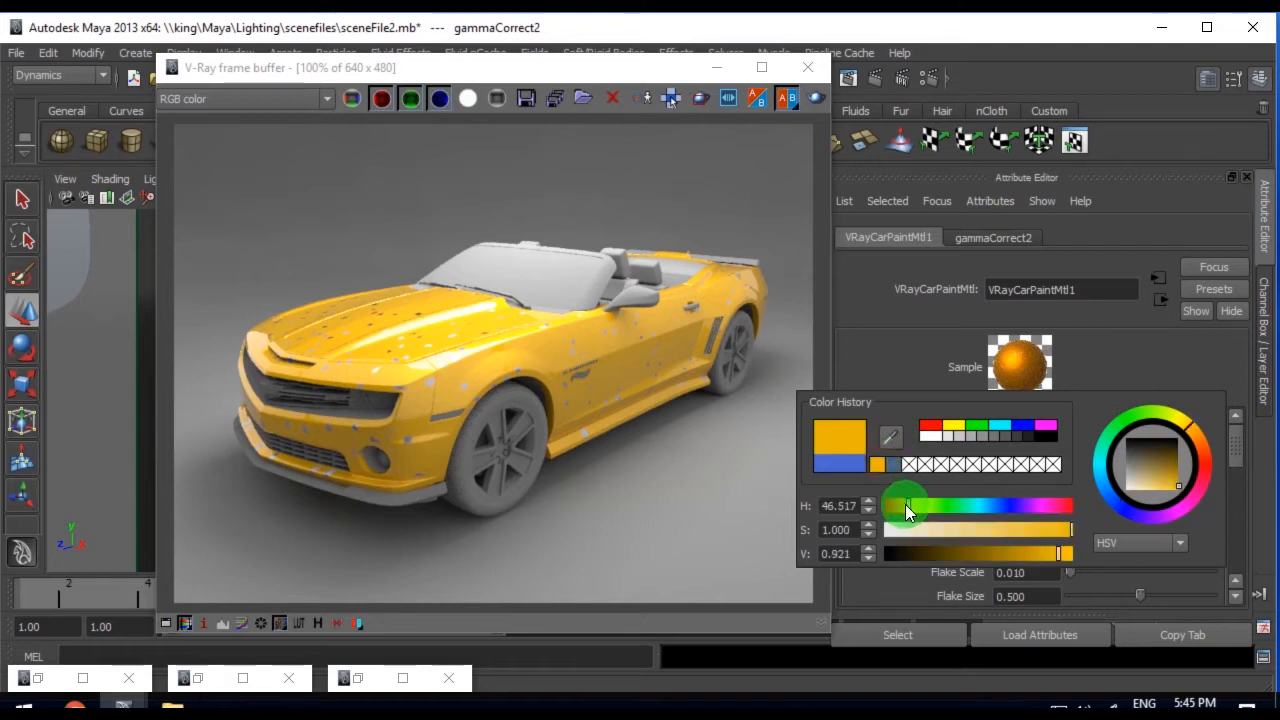
left_click(978, 531)
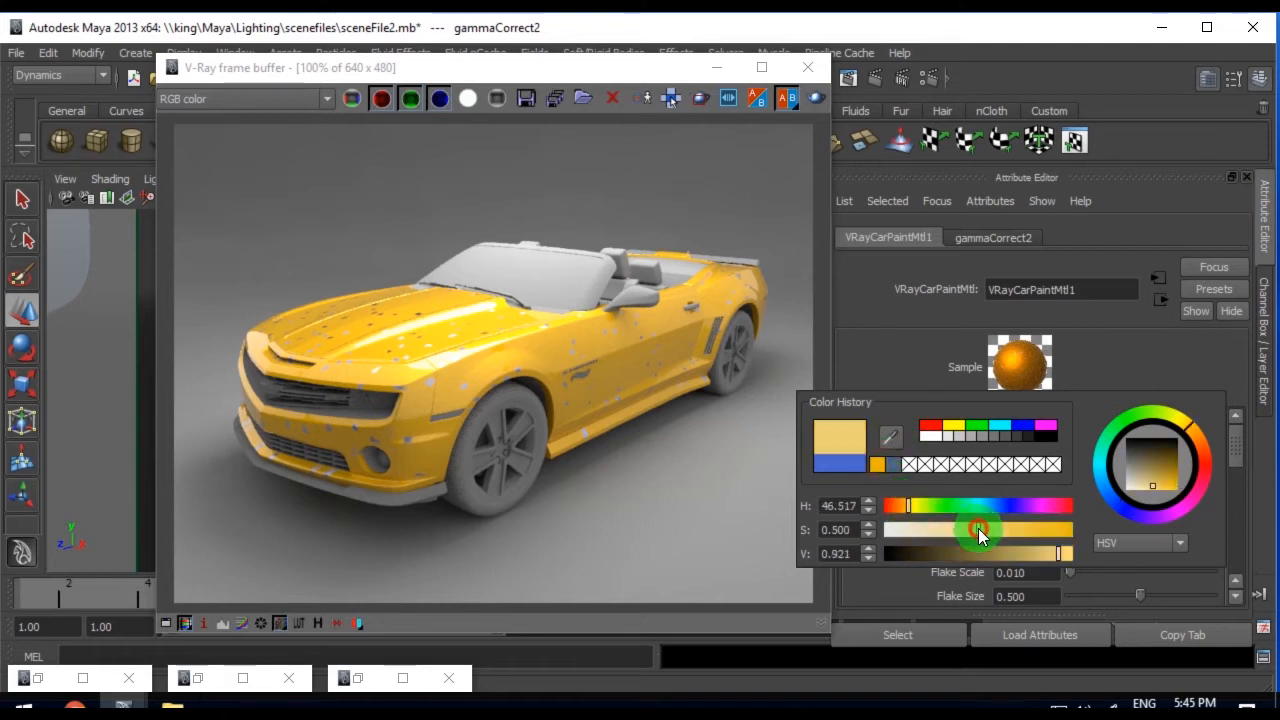
left_click_drag(909, 504, 916, 506)
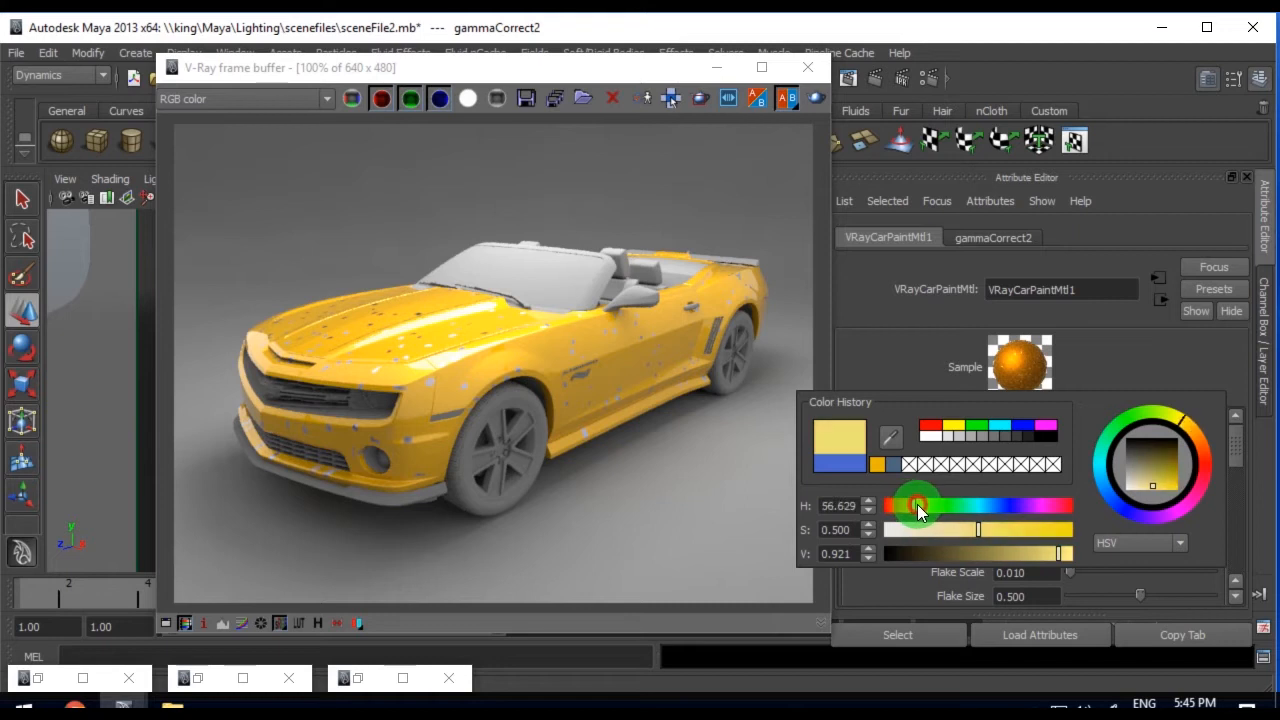
Set the car paint's Flake Scale to 0.001 and Flake Density to 1.000, and re-render the car
double_click(1044, 572)
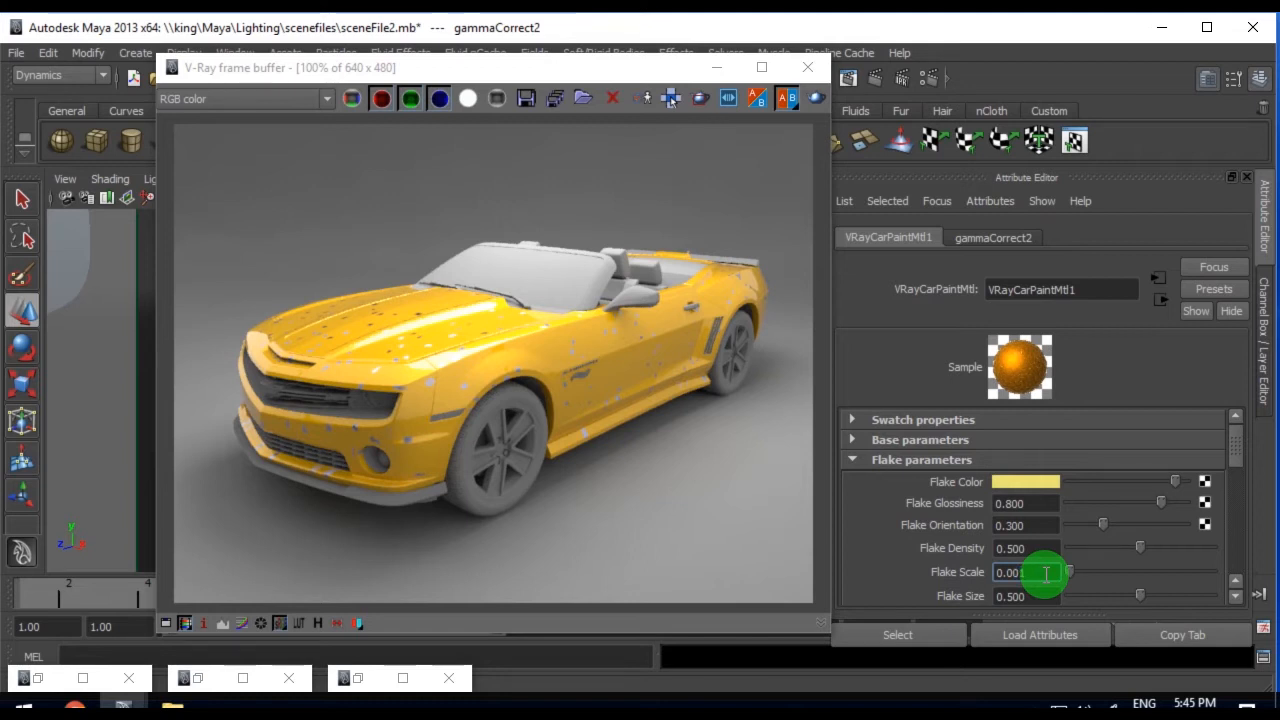
left_click_drag(1039, 549, 952, 552)
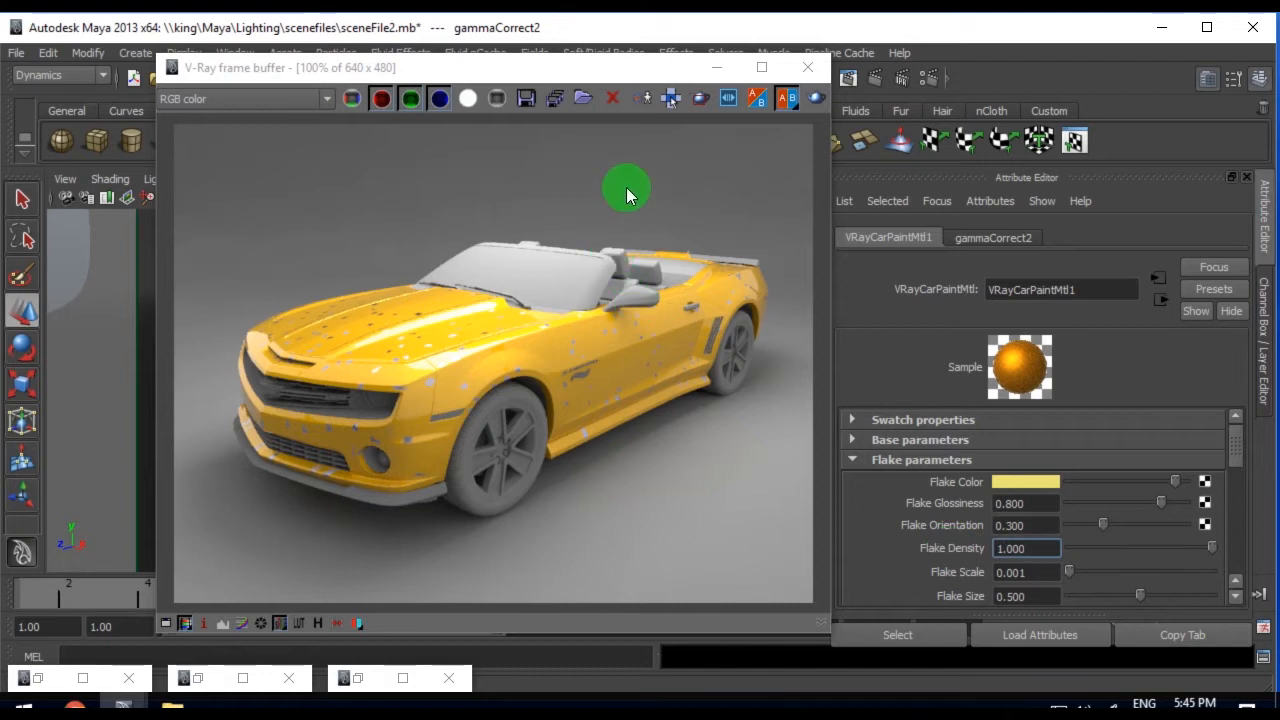
left_click(646, 98)
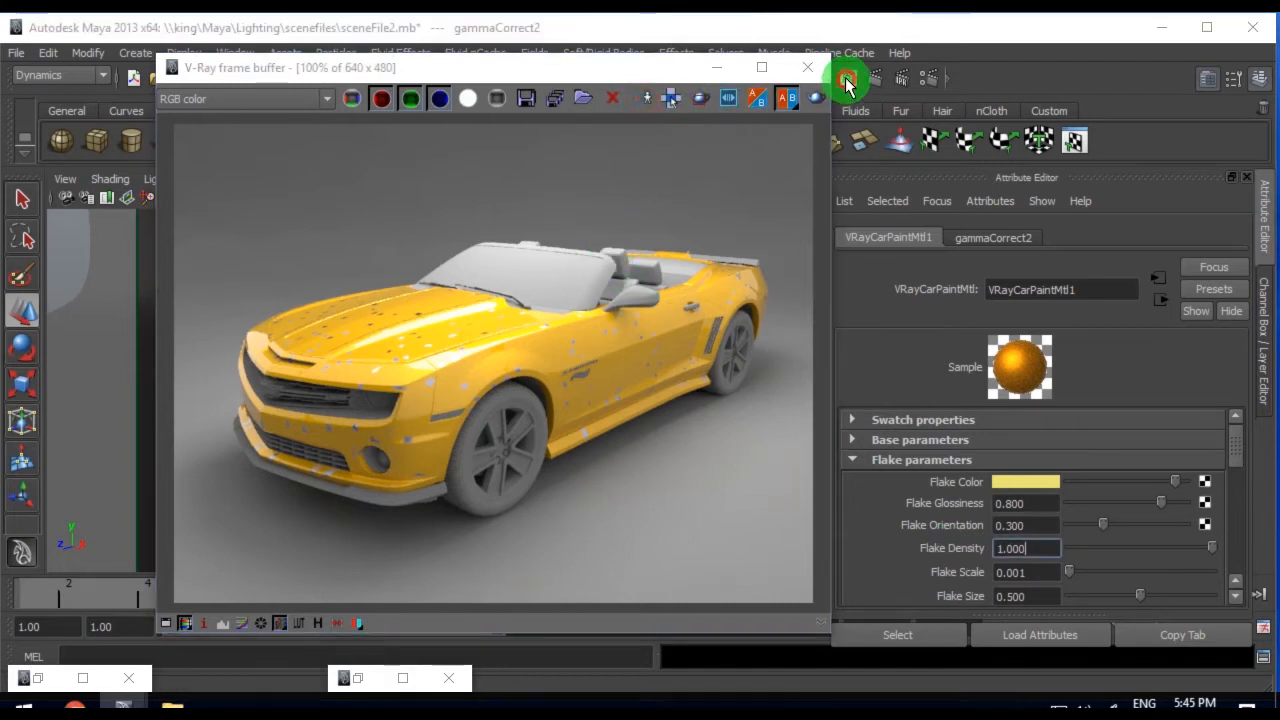
left_click(848, 78)
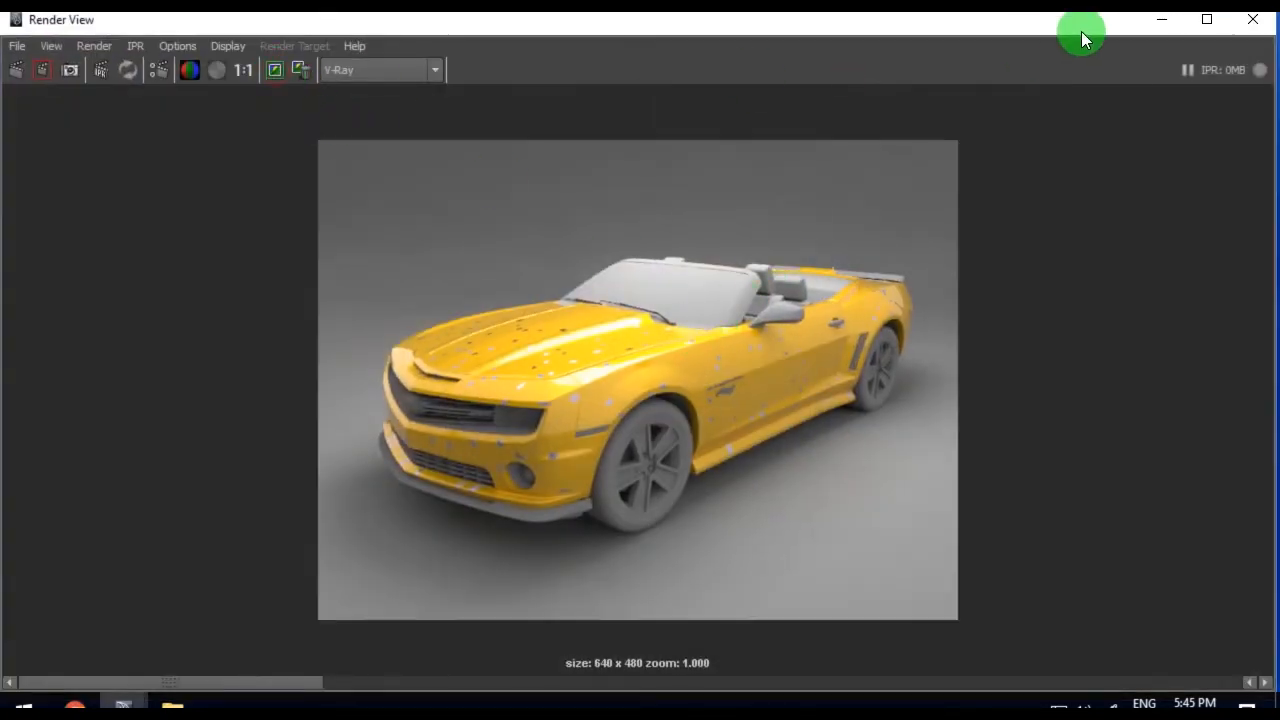
left_click(1163, 20)
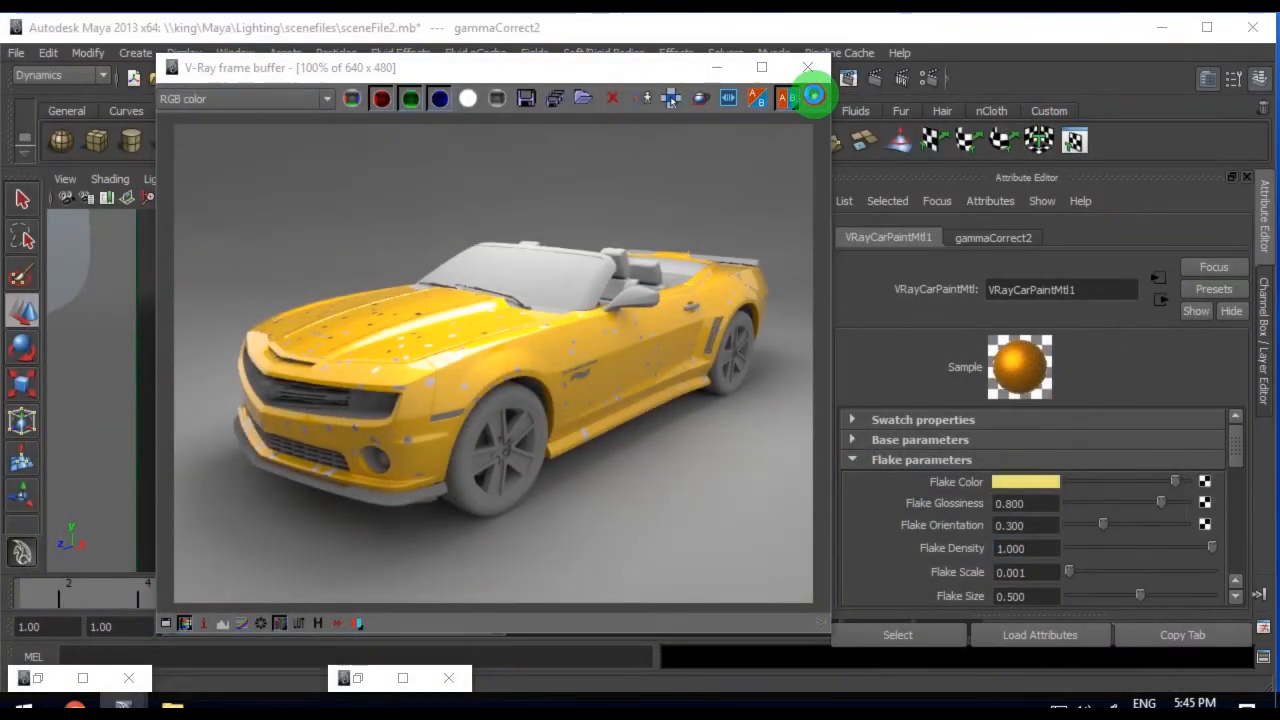
left_click(814, 96)
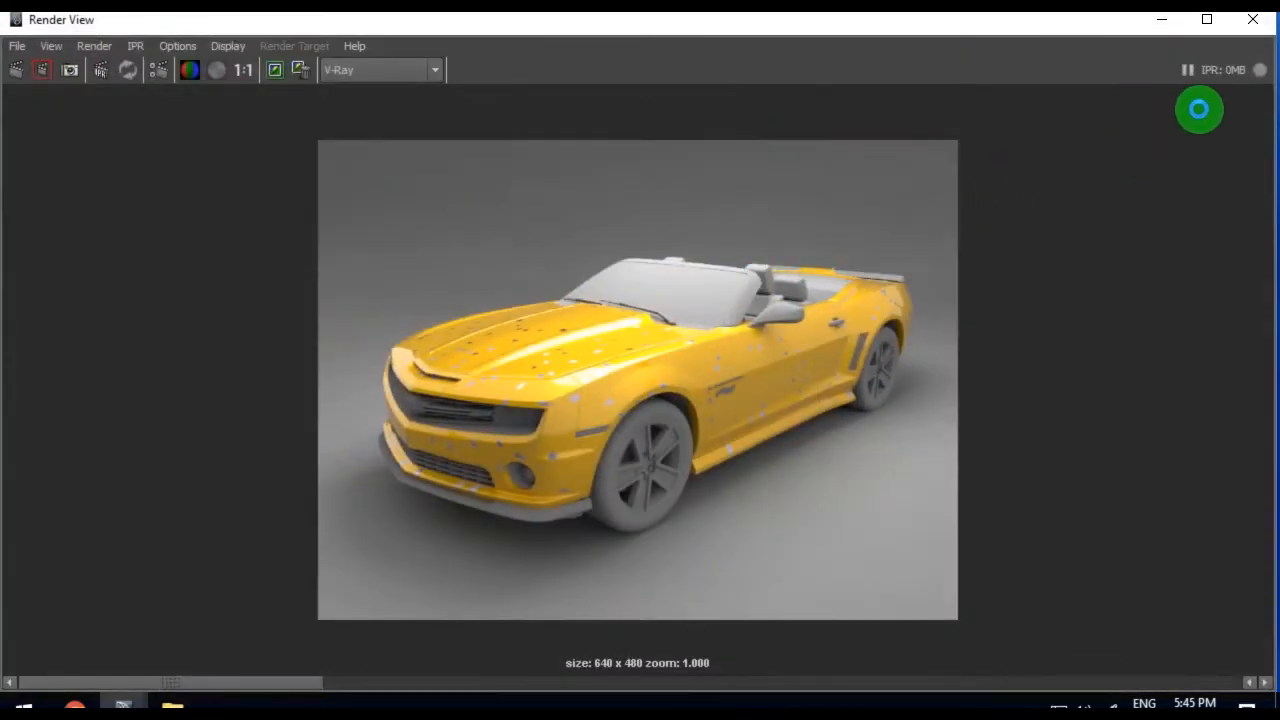
left_click(1164, 21)
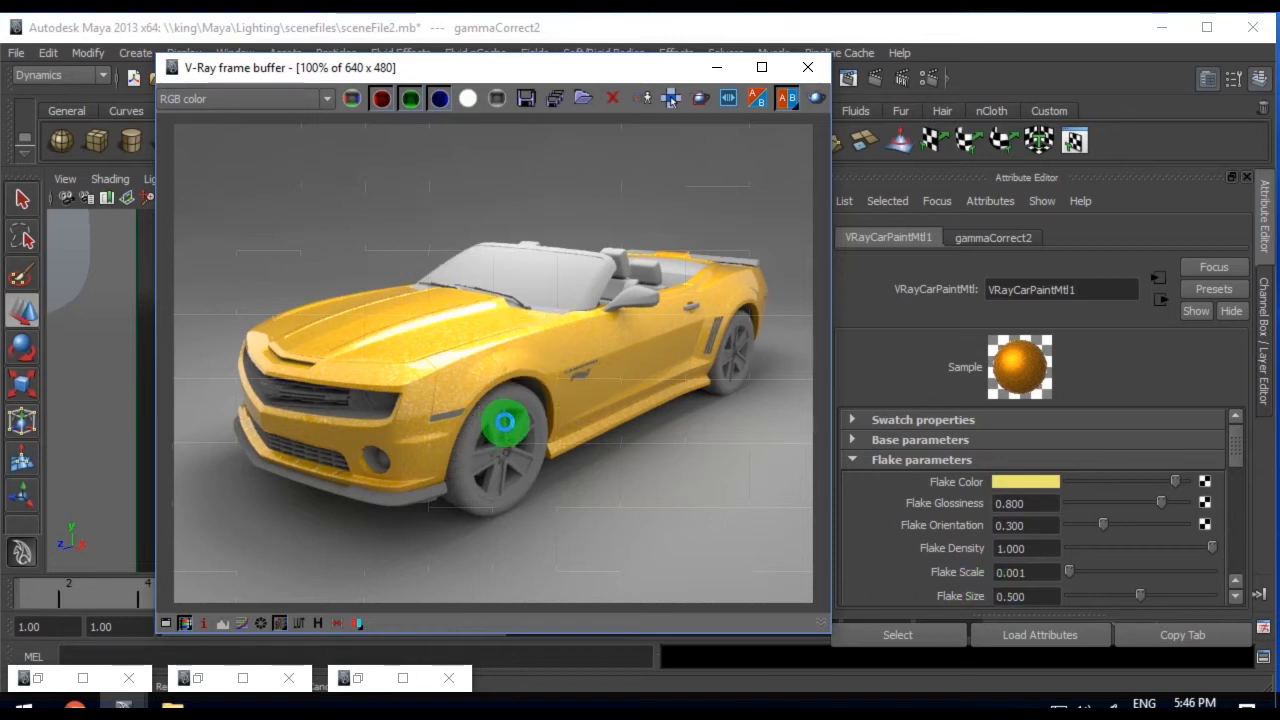
Set the car paint's Flake Size to 0.050 and re-render the car
left_click_drag(1235, 453, 1235, 467)
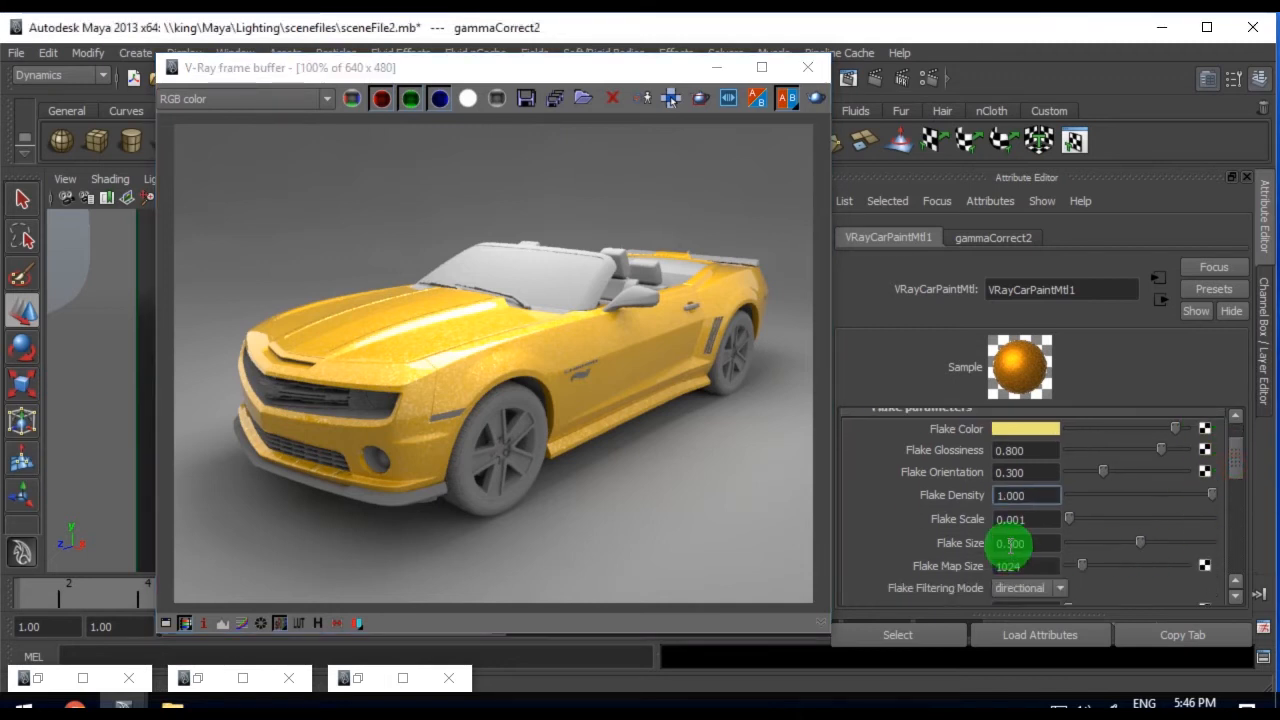
left_click_drag(1010, 545, 1066, 555)
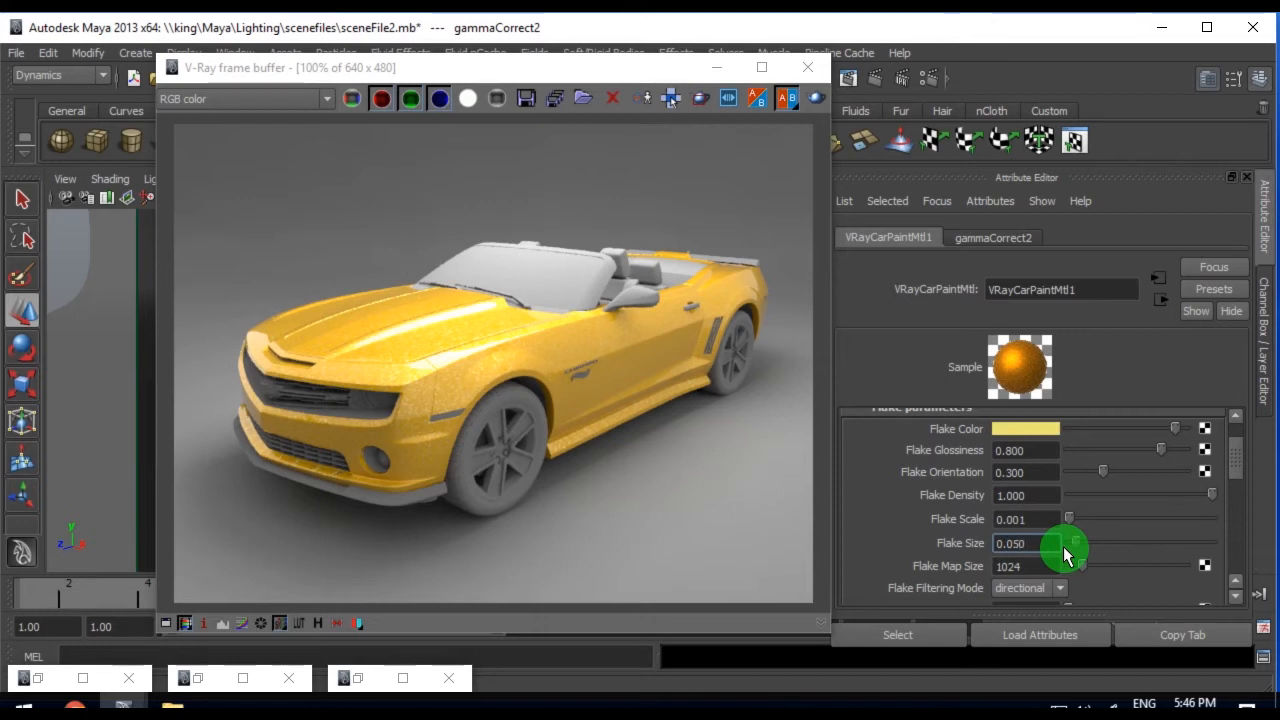
left_click(850, 85)
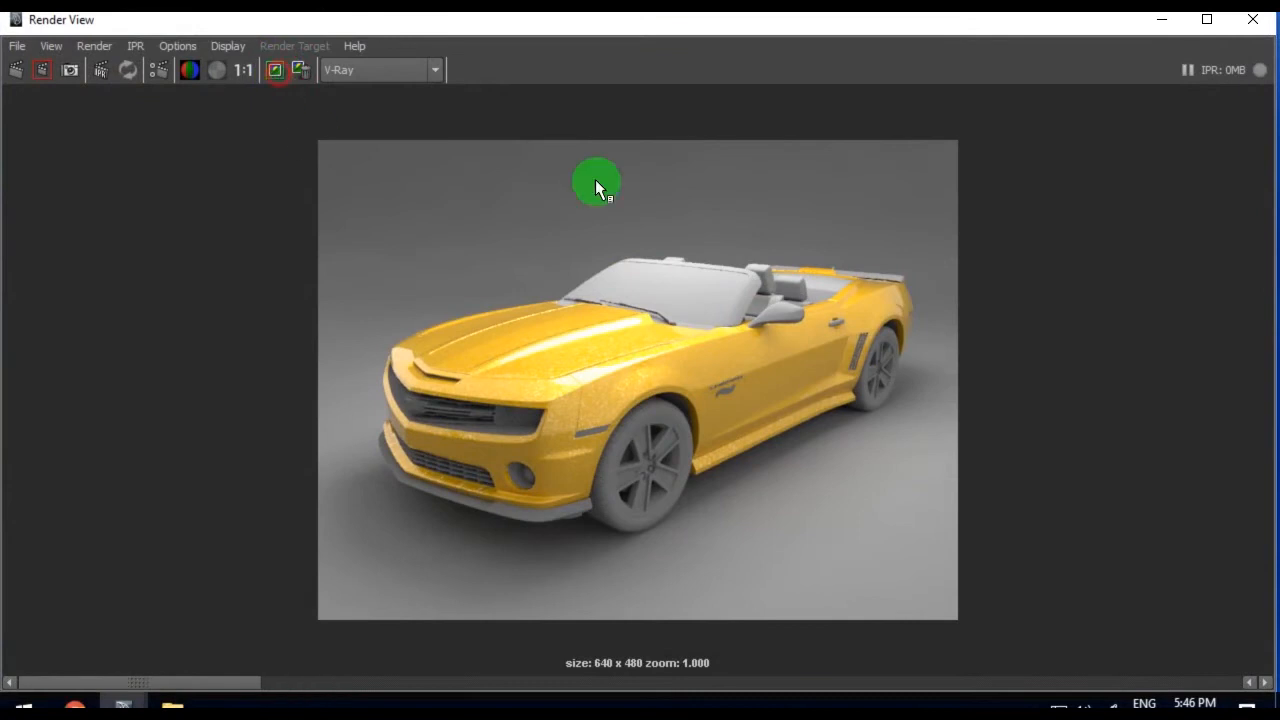
left_click(1166, 22)
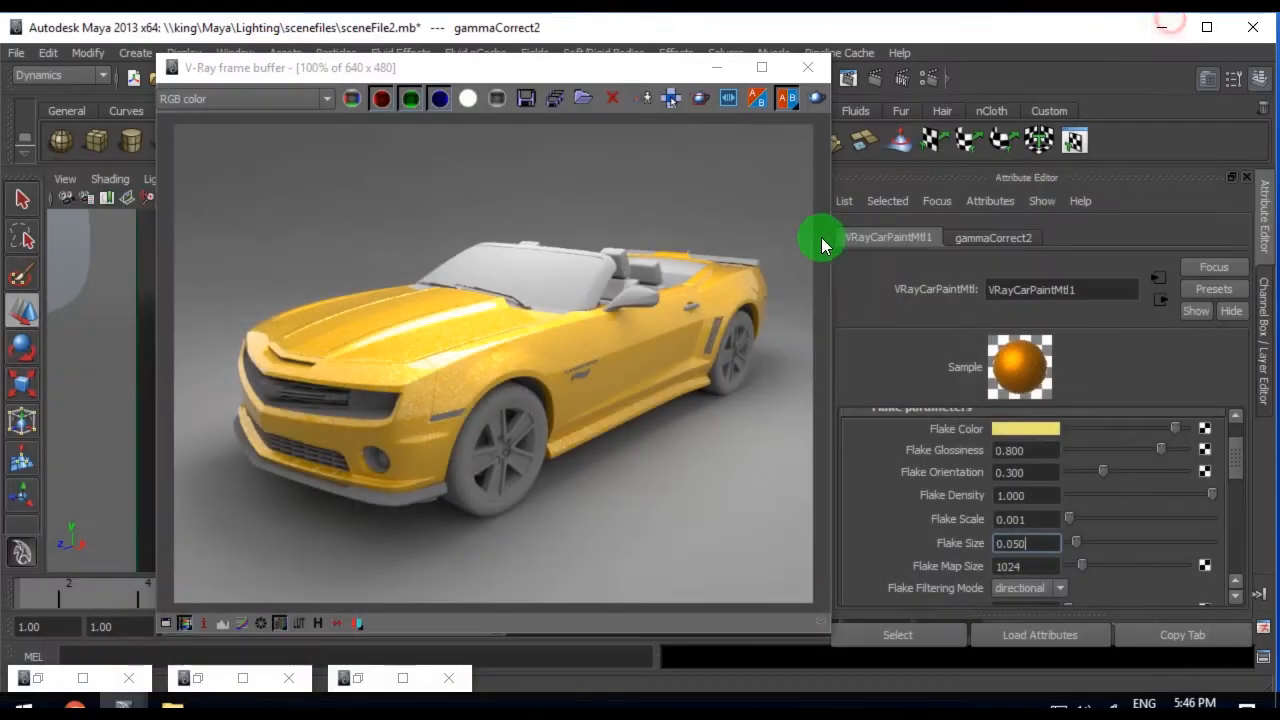
left_click(817, 103)
left_click(1160, 20)
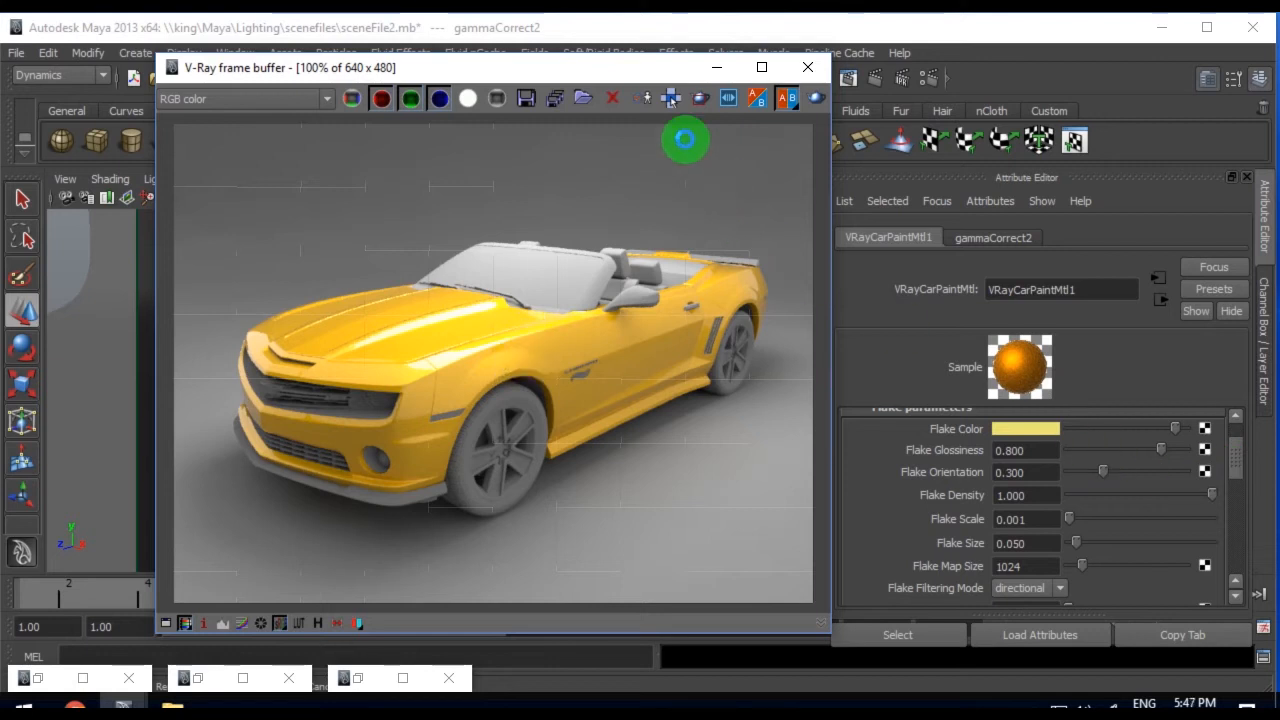
Store the current yellow render in the Render View and browse the stored renders to compare the flakes
left_click(848, 77)
left_click(280, 80)
left_click(99, 598)
left_click_drag(103, 684, 466, 694)
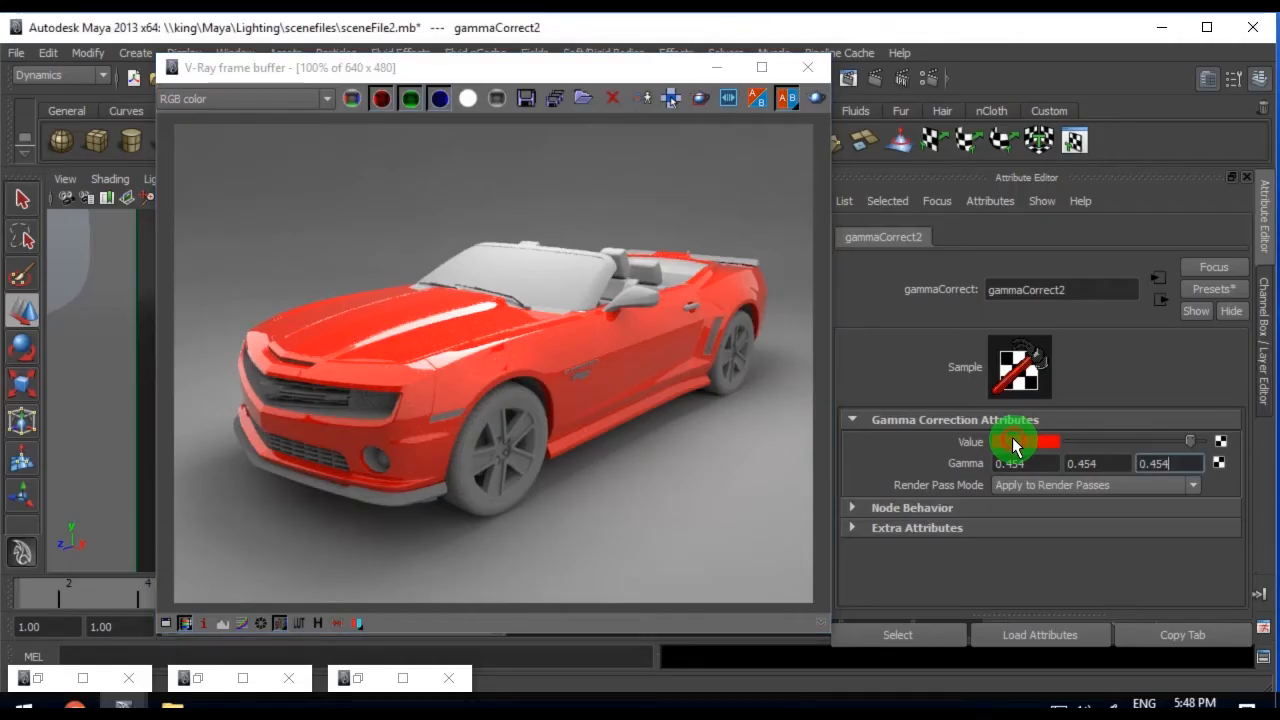
Set the Value color of the base color's Gamma Correct node to a deep blue, HSV 250.786, 0.837, 0.573
left_click(1006, 440)
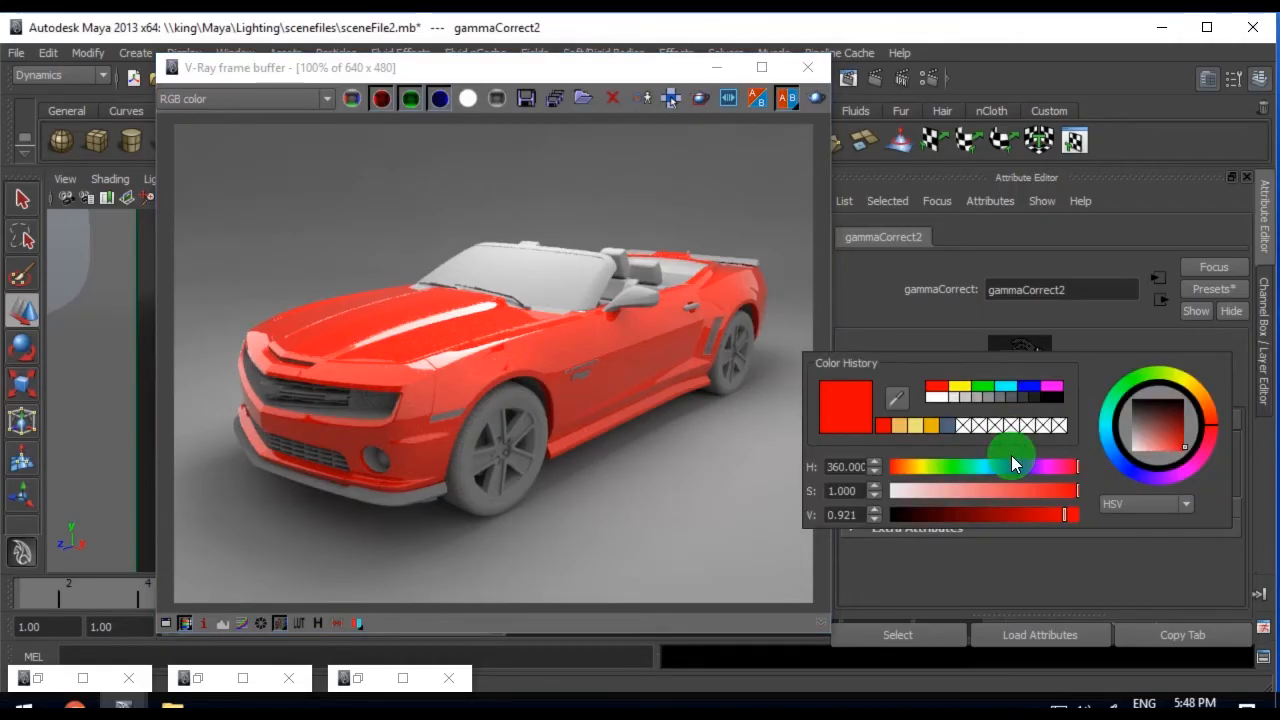
left_click_drag(1022, 465, 1022, 472)
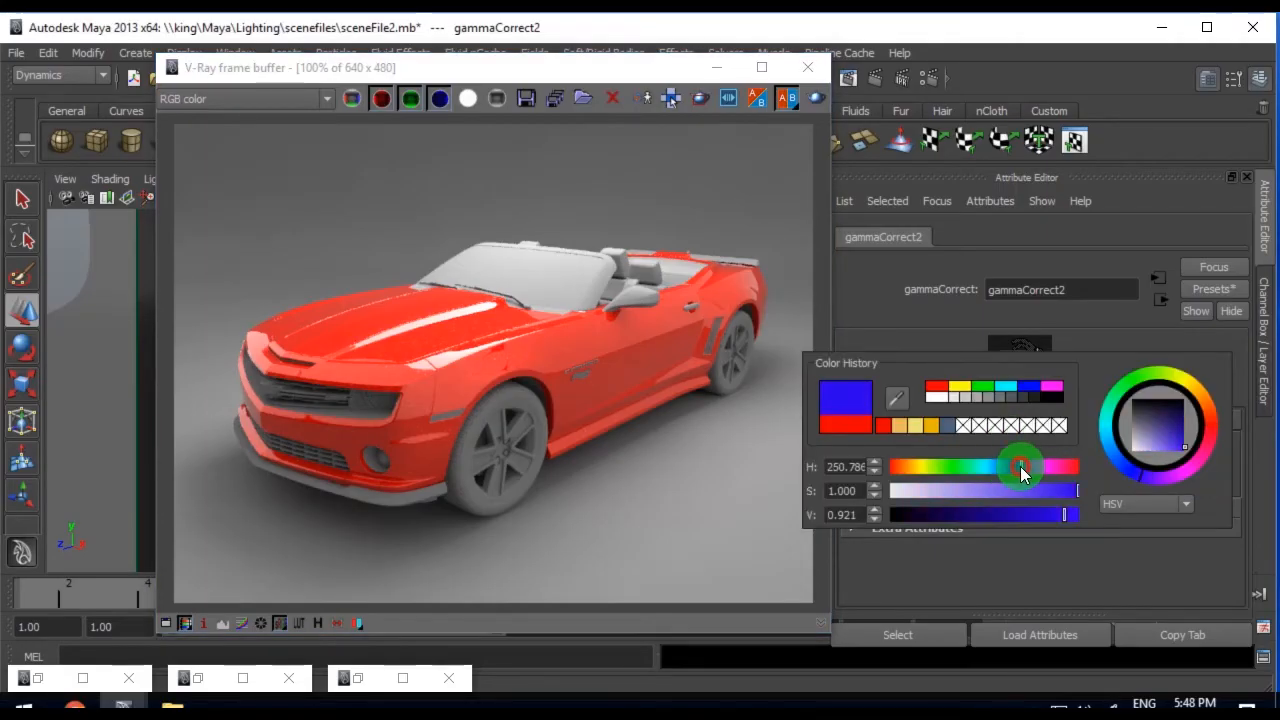
left_click_drag(1035, 517, 998, 520)
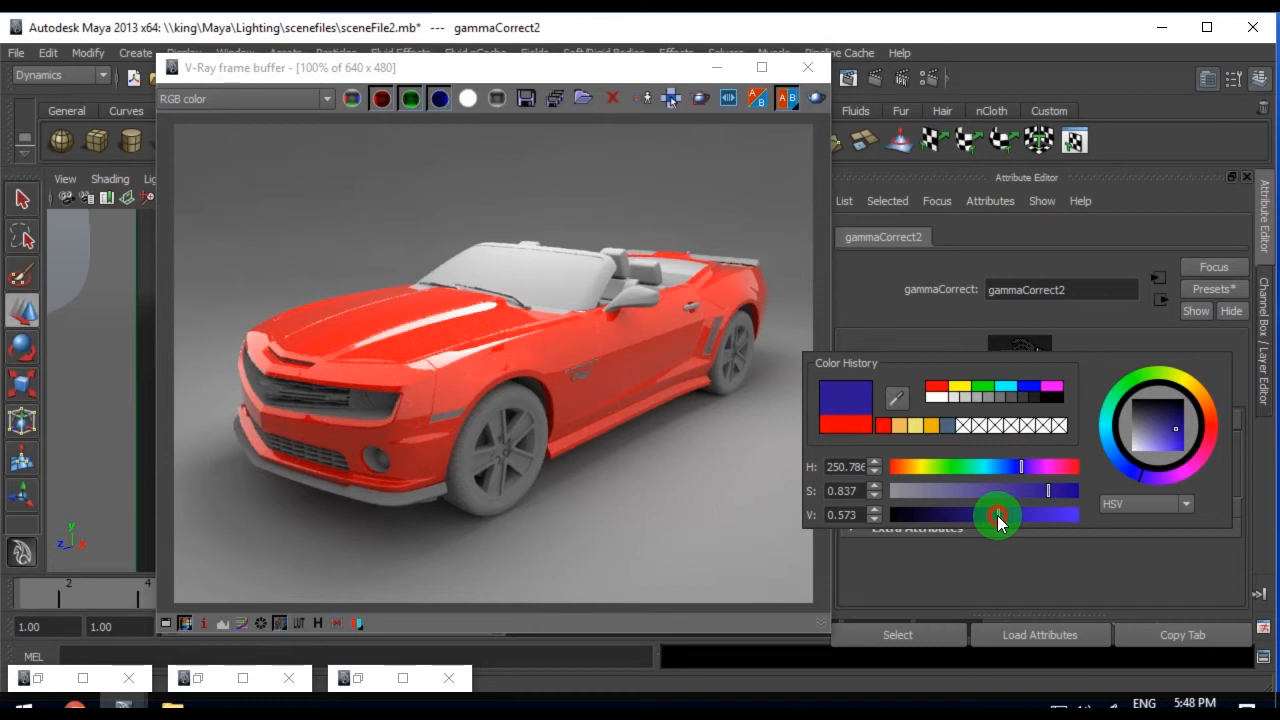
Set the car paint material's Flake Color to a lighter blue, HSV 216.405, 0.556, 0.669
left_click(1161, 302)
scroll(1110, 500, "down", 5)
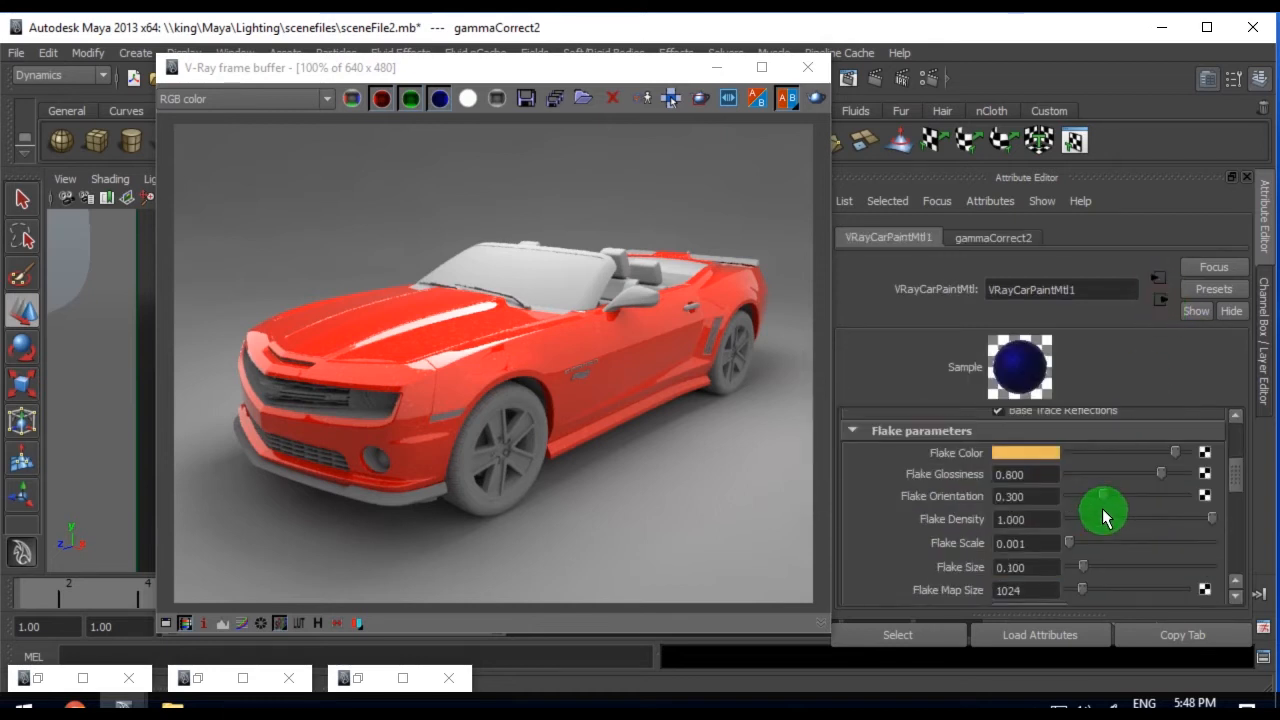
left_click(1043, 455)
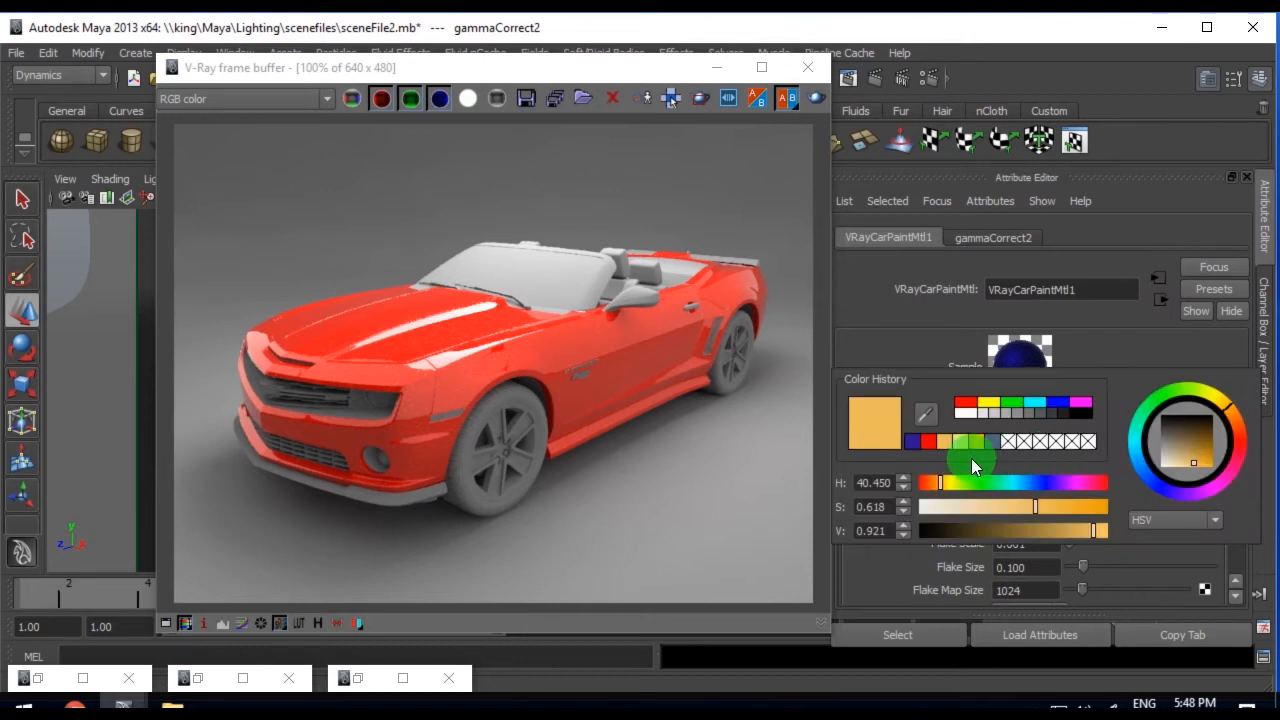
left_click(911, 442)
left_click_drag(1048, 481, 1043, 507)
left_click(1043, 530)
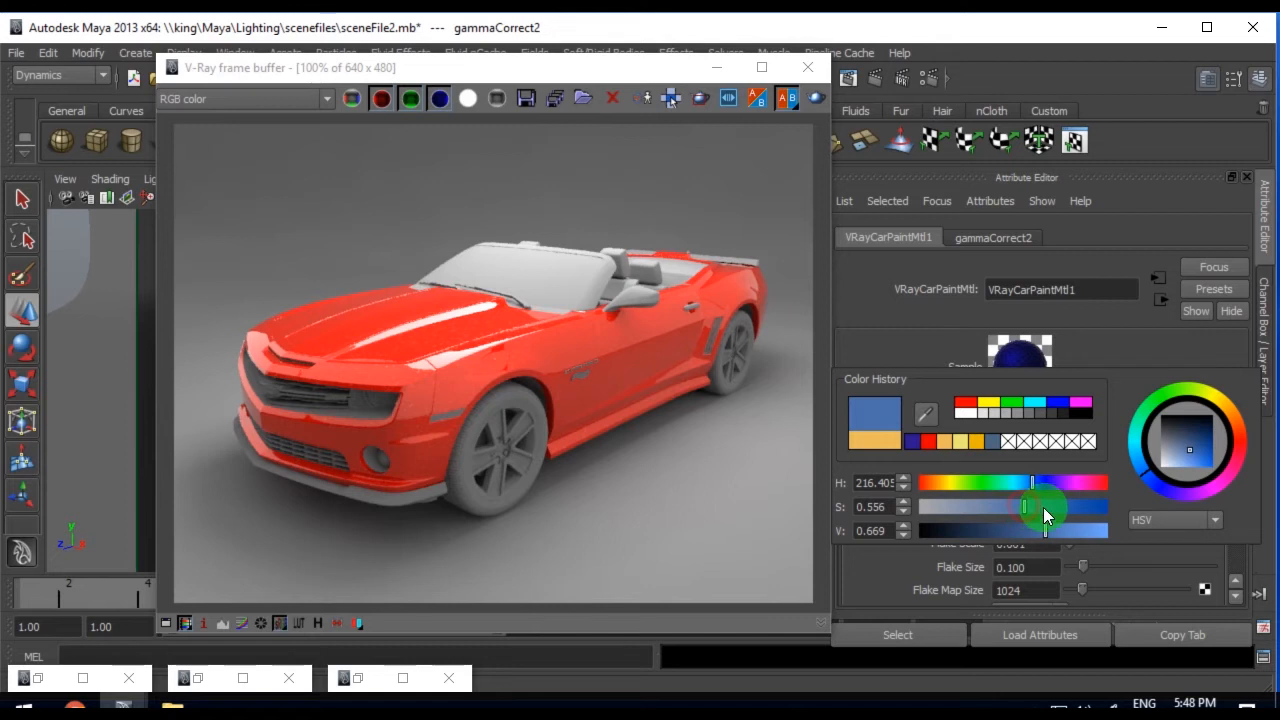
Store the red render in the Render View and re-render the car with the blue paint
left_click(838, 78)
left_click(272, 74)
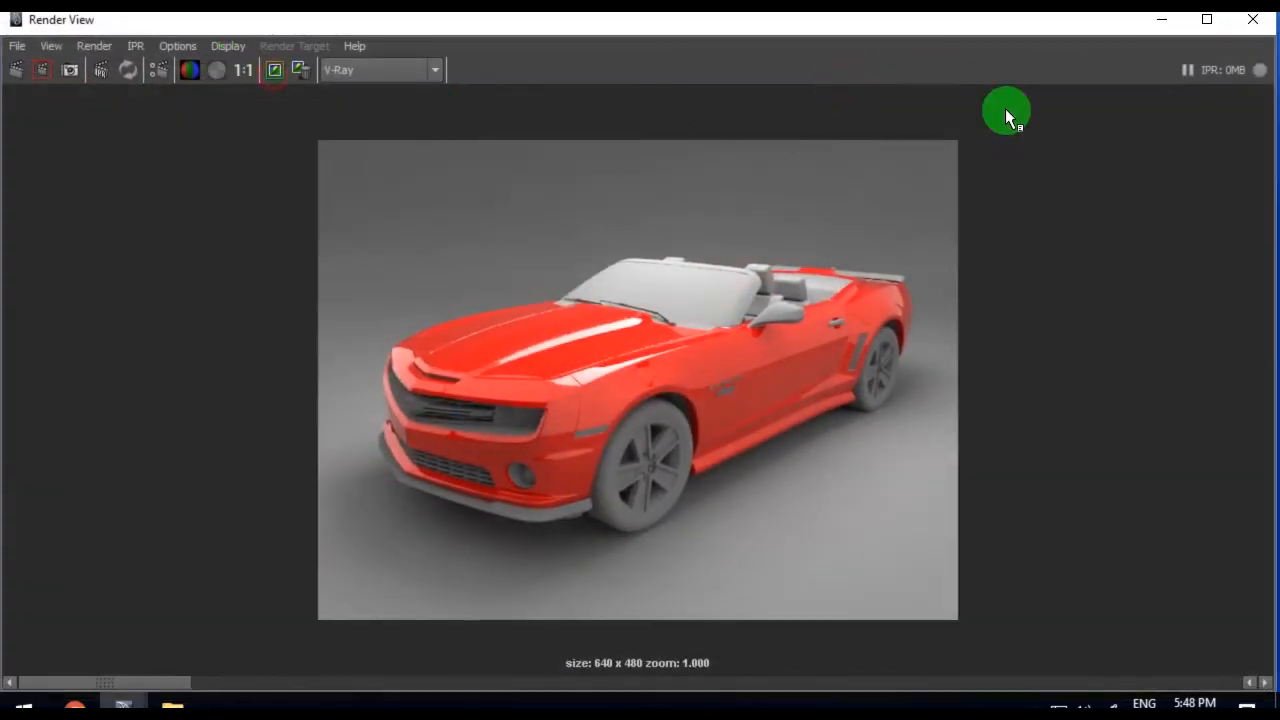
left_click(1160, 20)
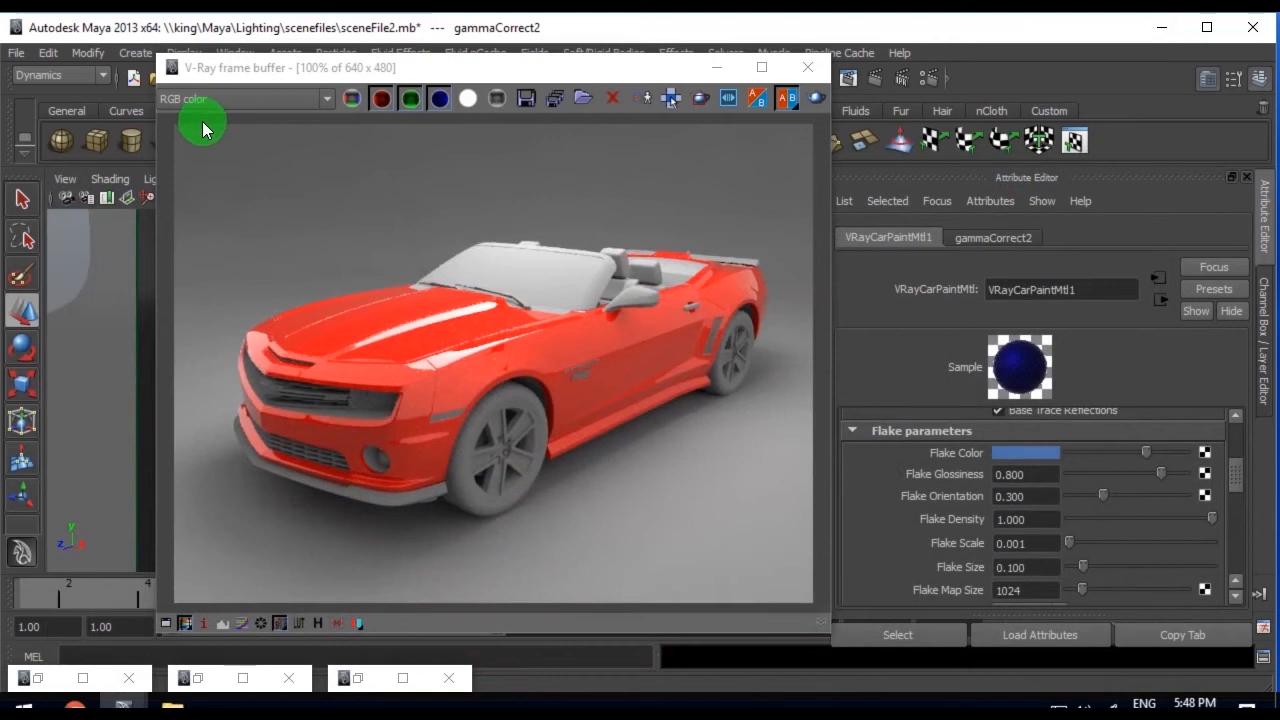
left_click(818, 98)
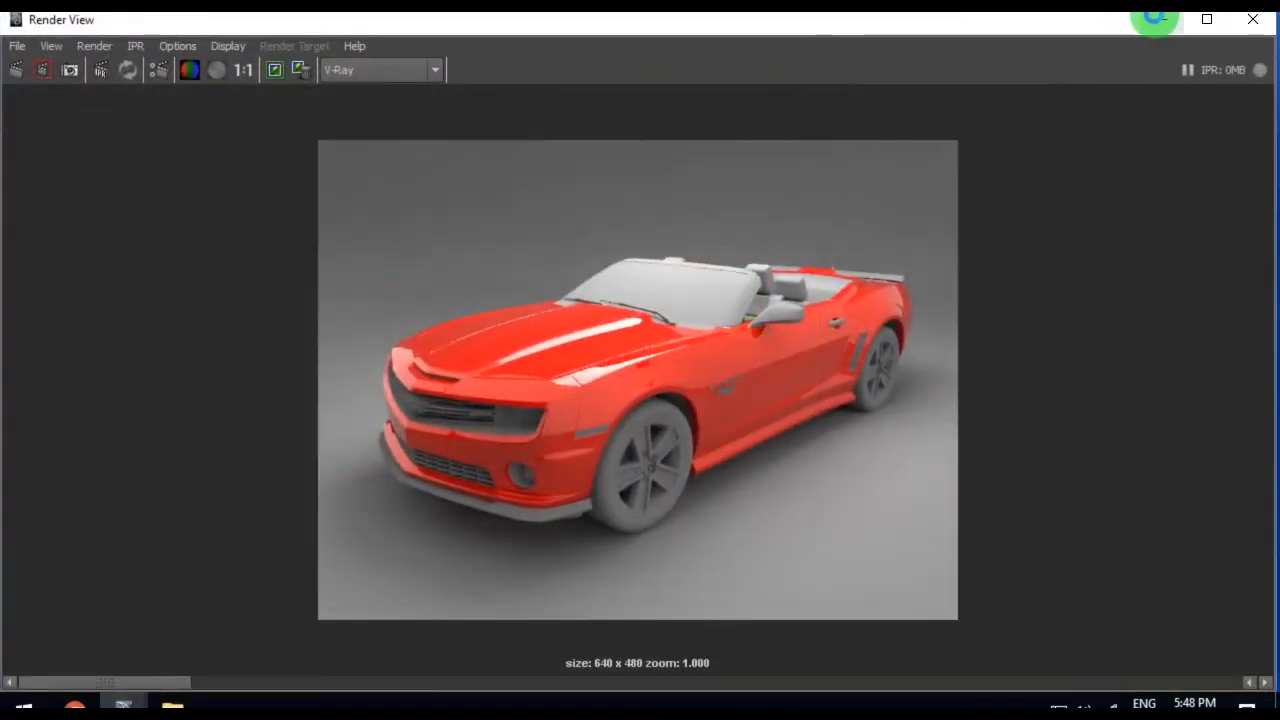
left_click(1160, 20)
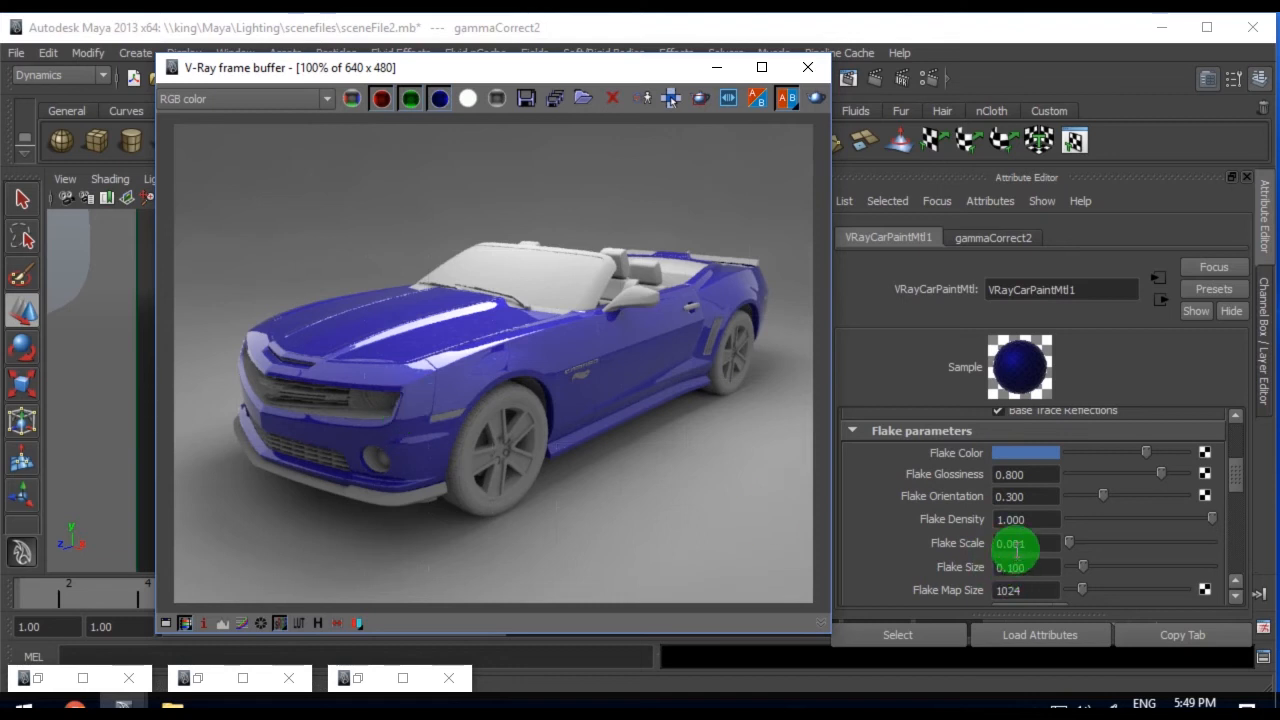
Set the Flake Scale to 0.010 and the Flake Size to 0.200, and brighten the blue Flake Color slightly
left_click_drag(1016, 544, 1054, 544)
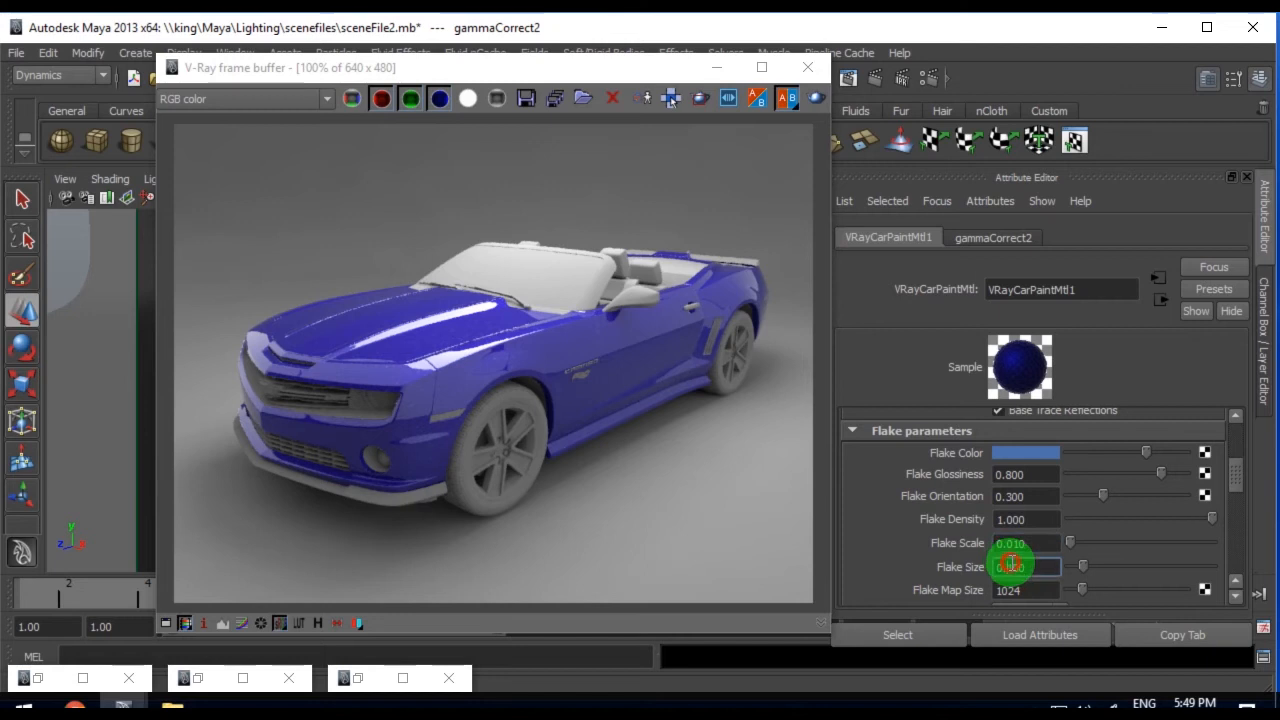
left_click_drag(1002, 567, 1044, 566)
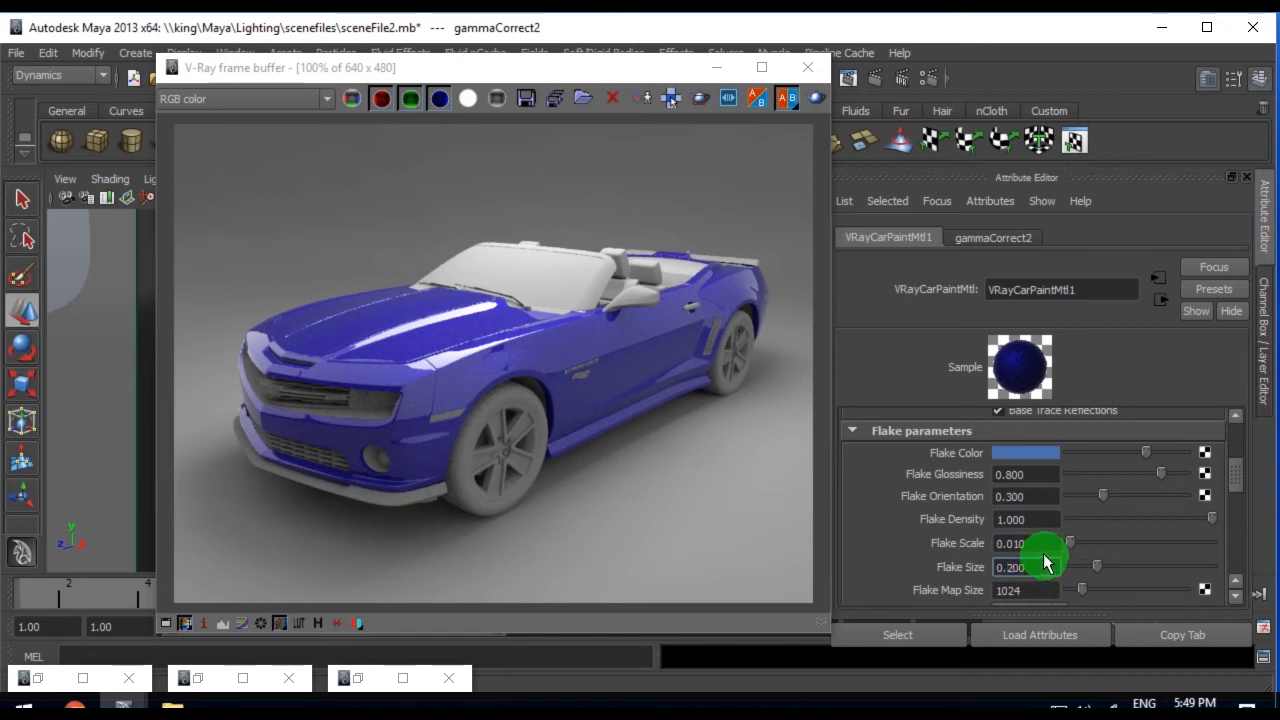
left_click_drag(1147, 452, 1161, 453)
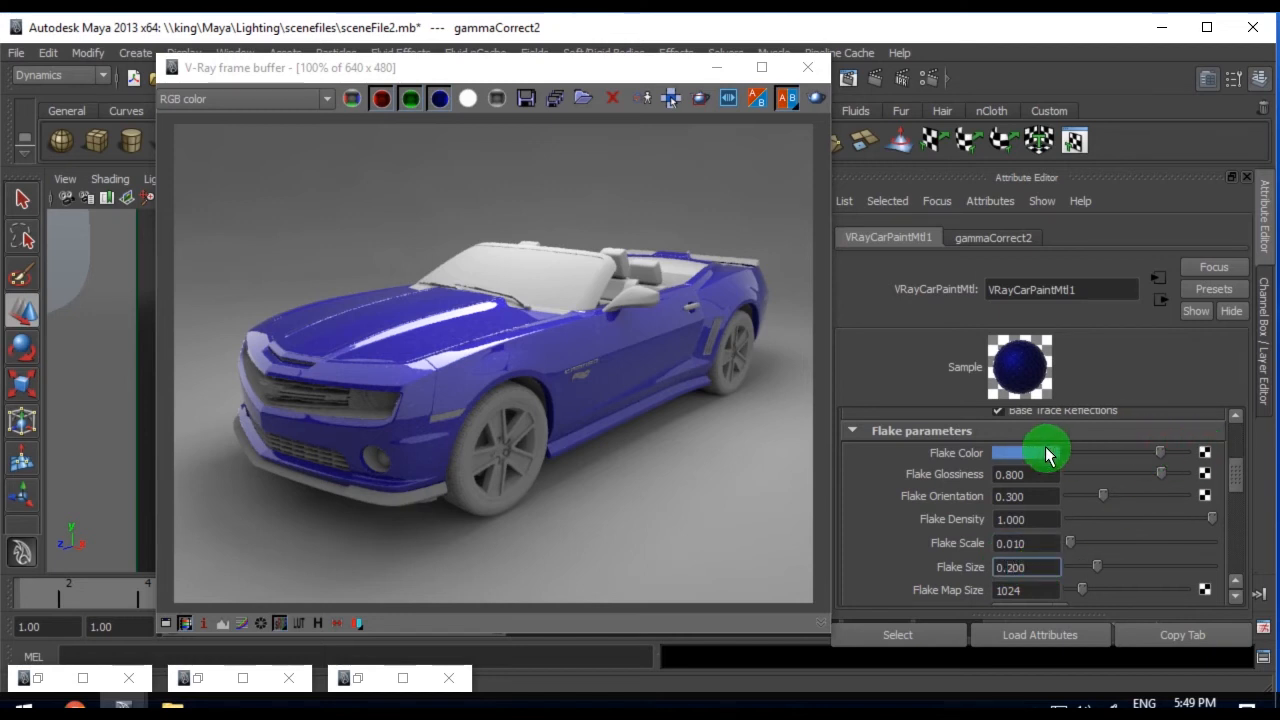
Map a Gamma Correct utility node to the car paint's Flake Color
left_click(1205, 452)
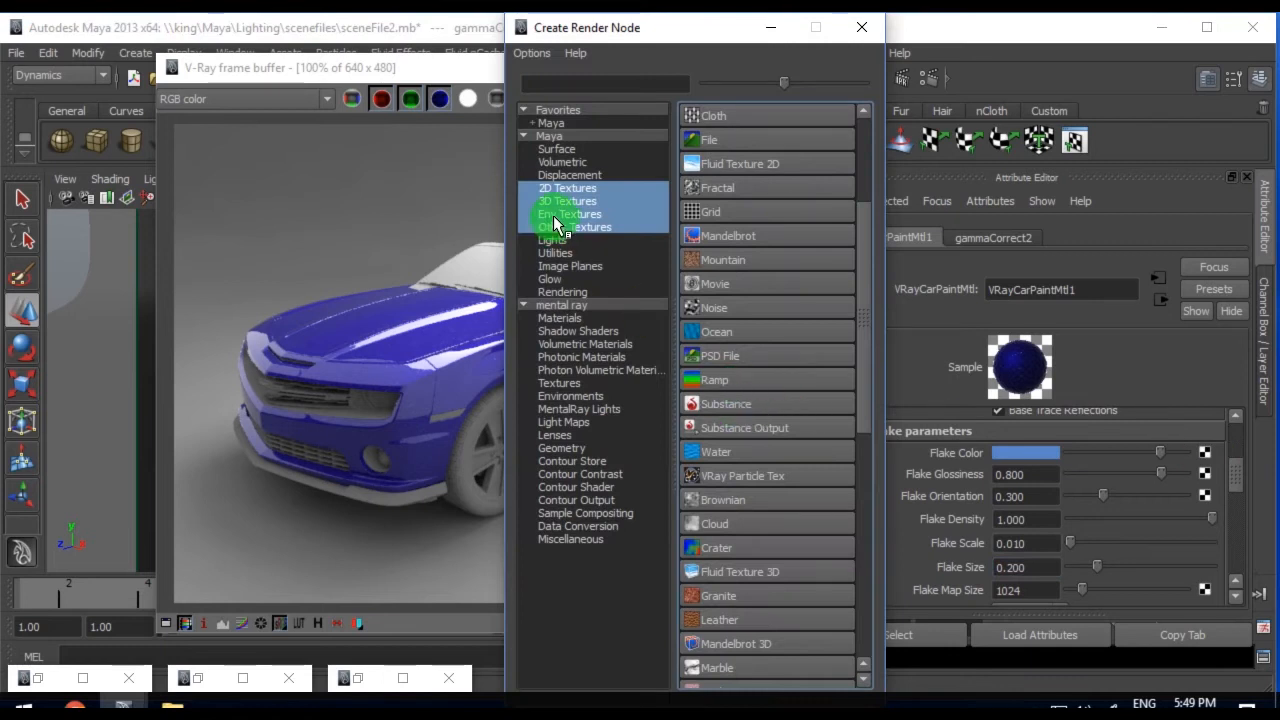
left_click(556, 254)
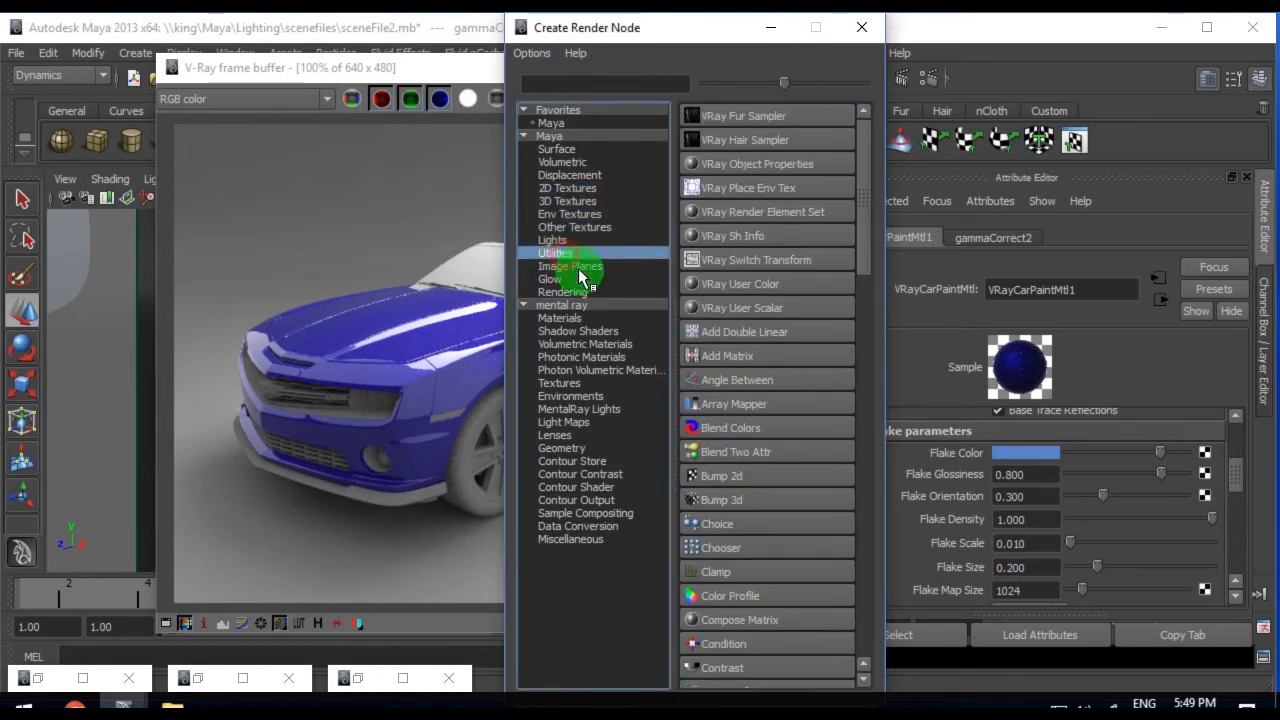
scroll(735, 590, "down", 3)
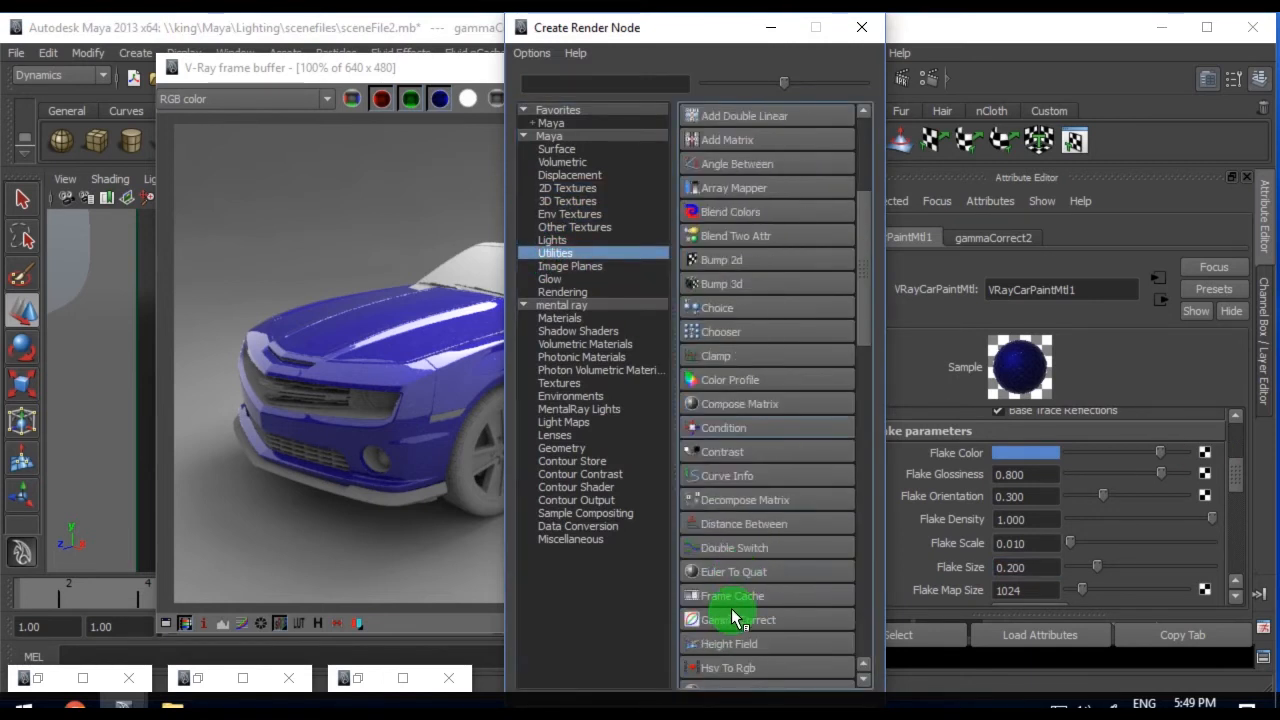
left_click(737, 610)
Apply the saved 0.454 gamma preset to the flake's Gamma Correct node and set its Value to the recent lighter blue
left_click(1213, 289)
mouse_move(1166, 337)
left_click(1057, 337)
left_click(1025, 436)
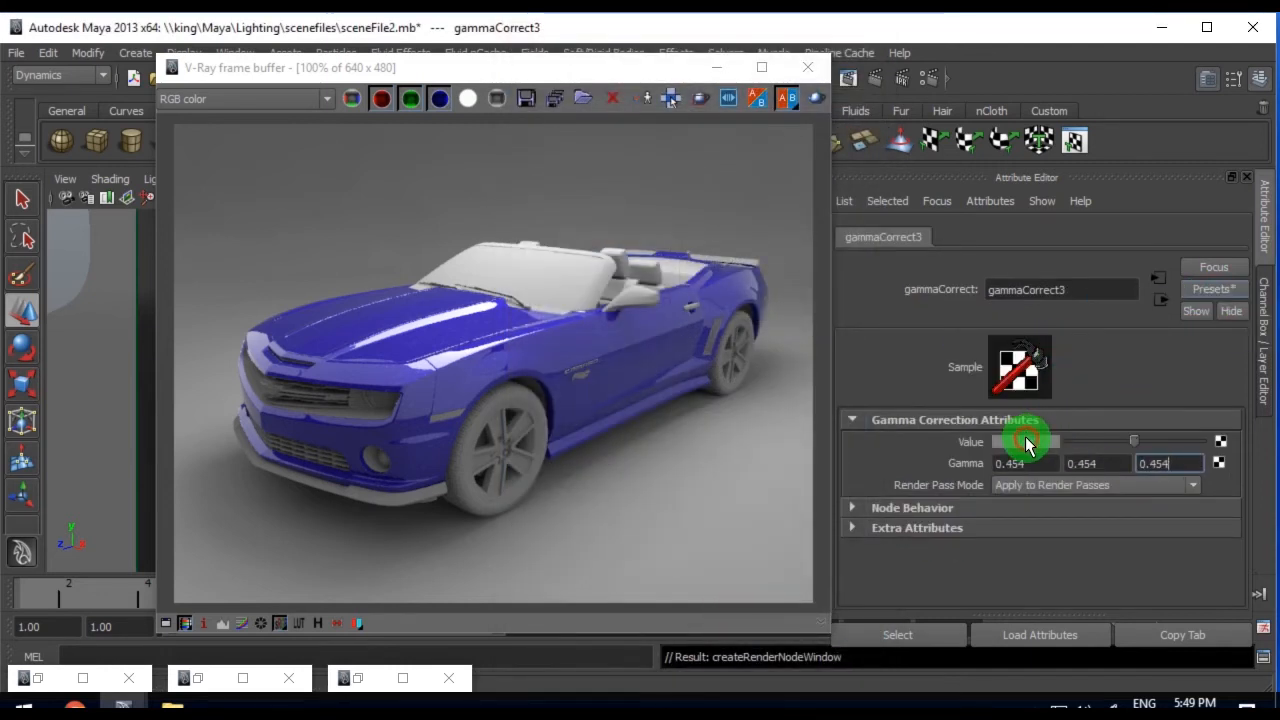
left_click(894, 428)
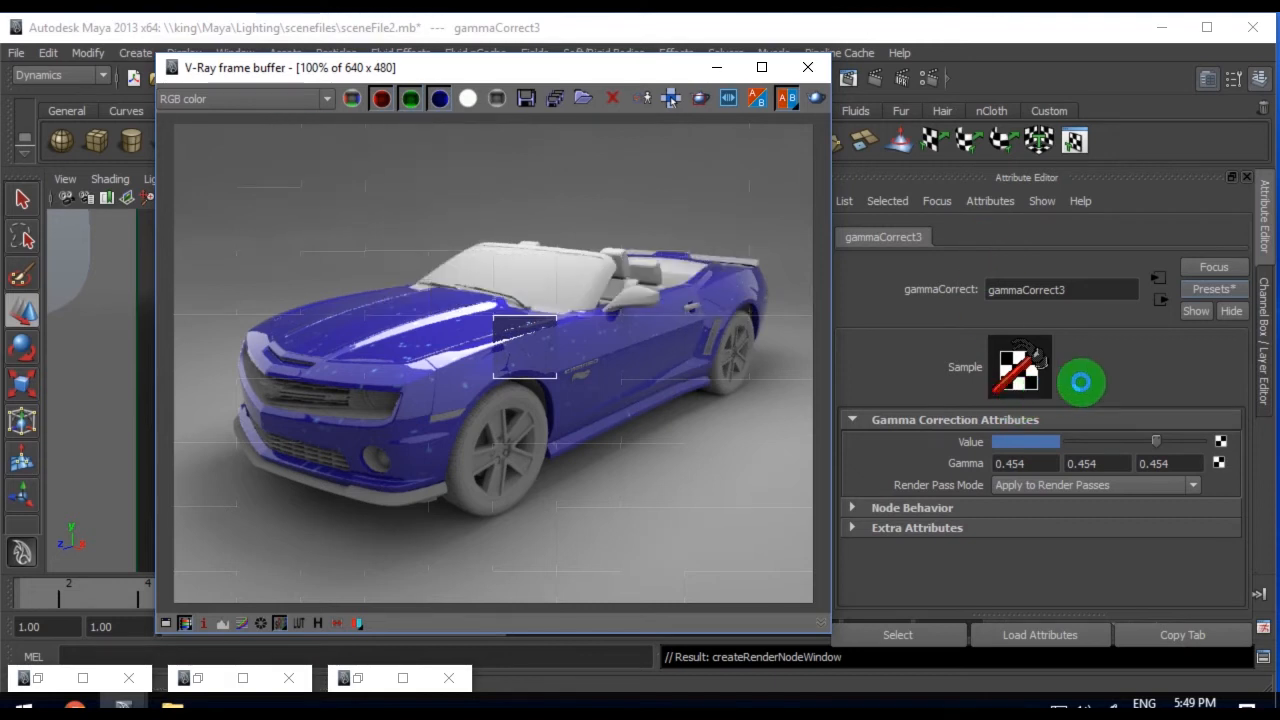
Return to the car paint material and set its Flake Size to 0.1
left_click(1160, 301)
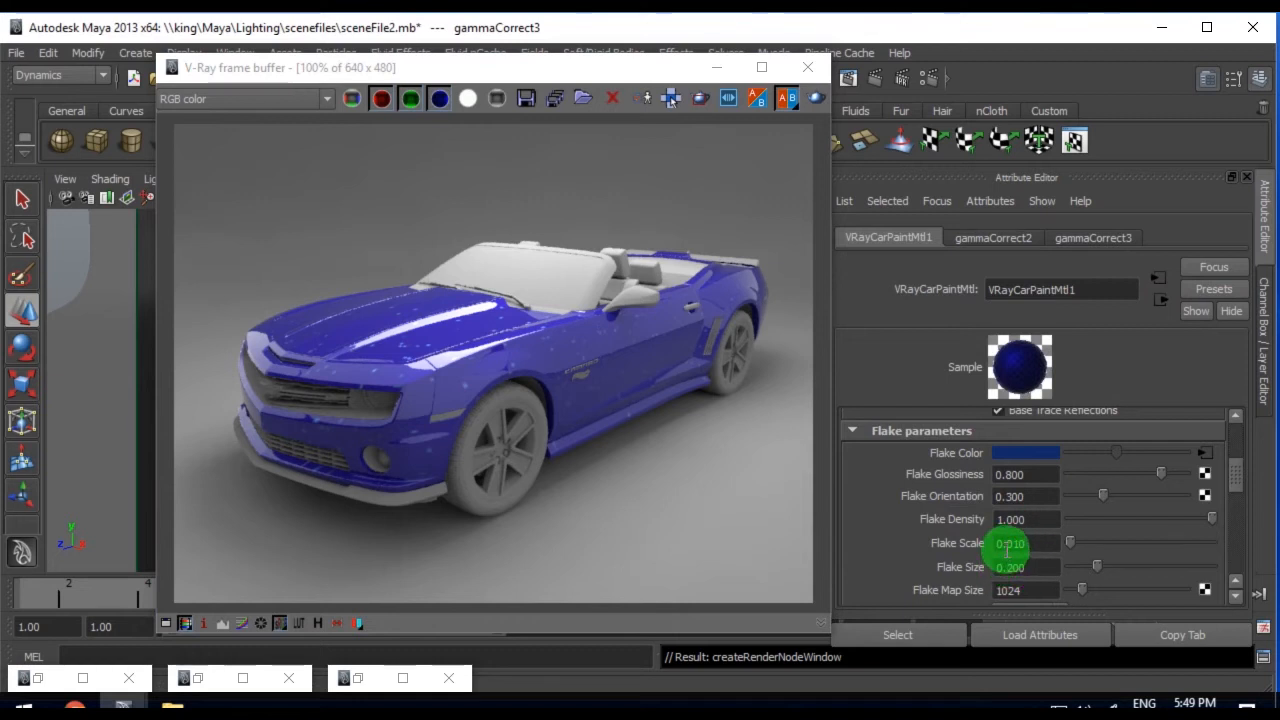
double_click(1047, 567)
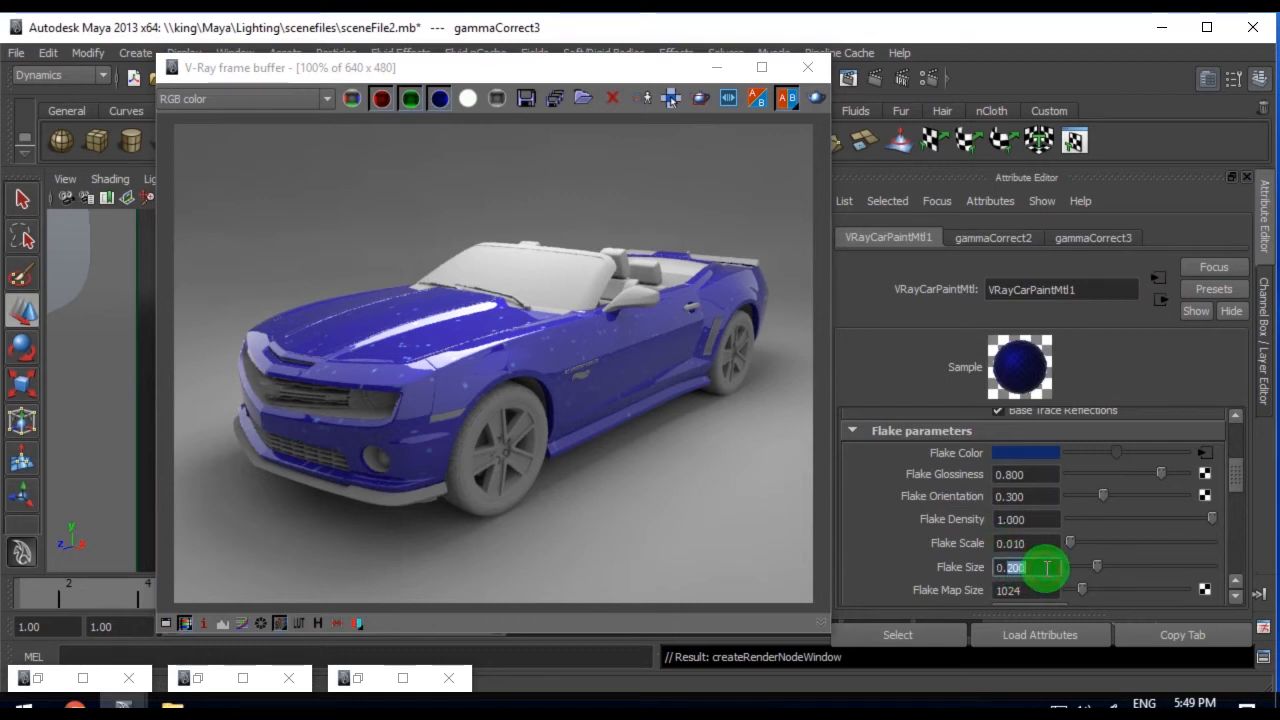
type("0.1")
key("Return")
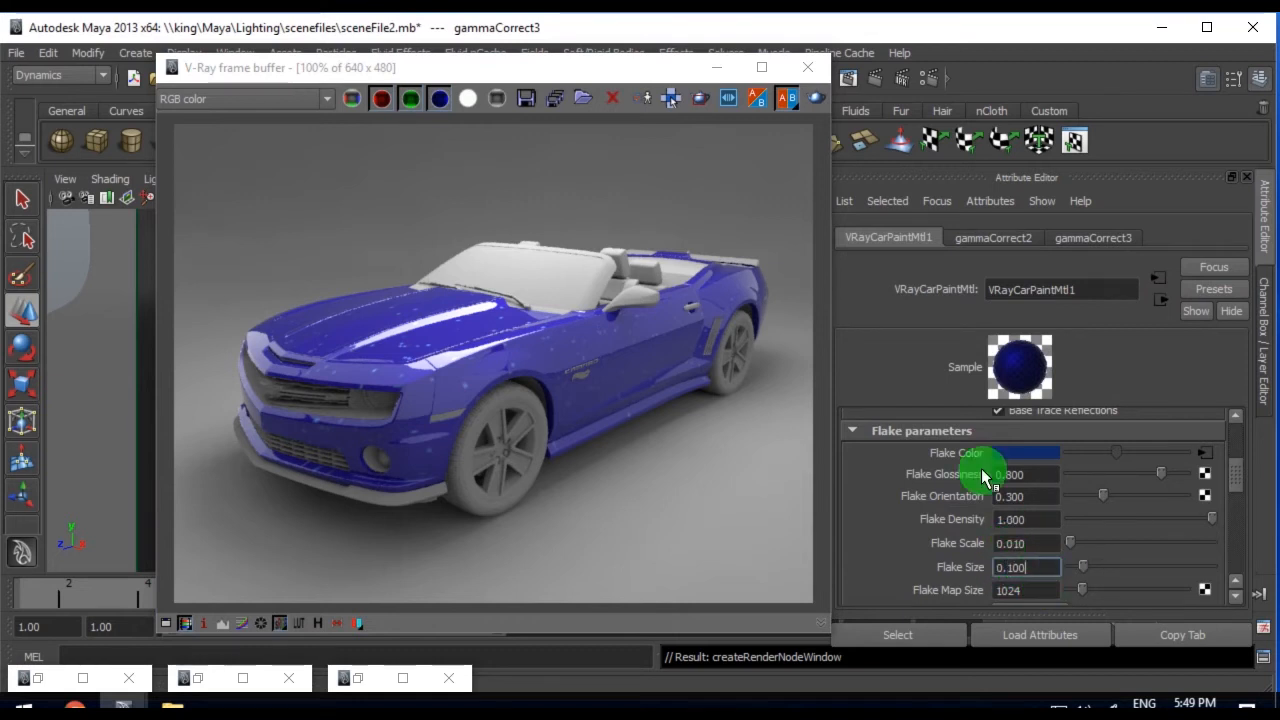
Define a render region over the front fender above the front wheel and re-render that area
left_click(699, 99)
left_click_drag(446, 321, 566, 414)
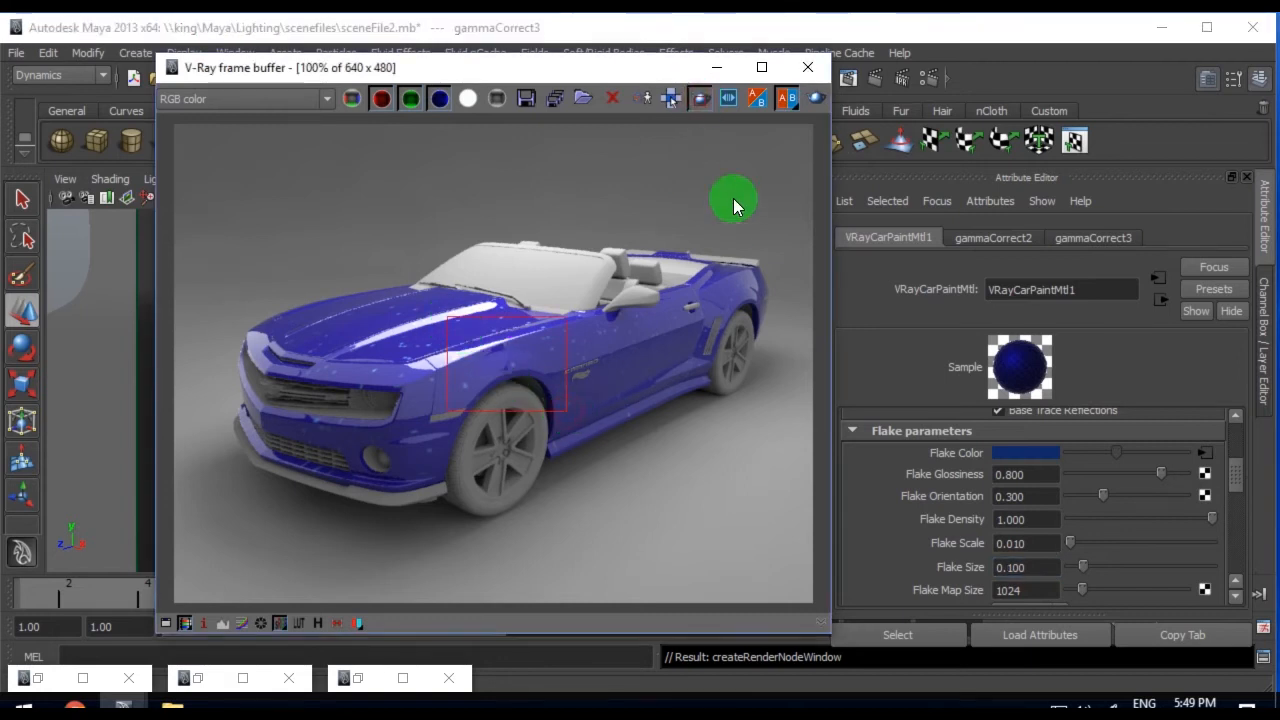
left_click(1150, 22)
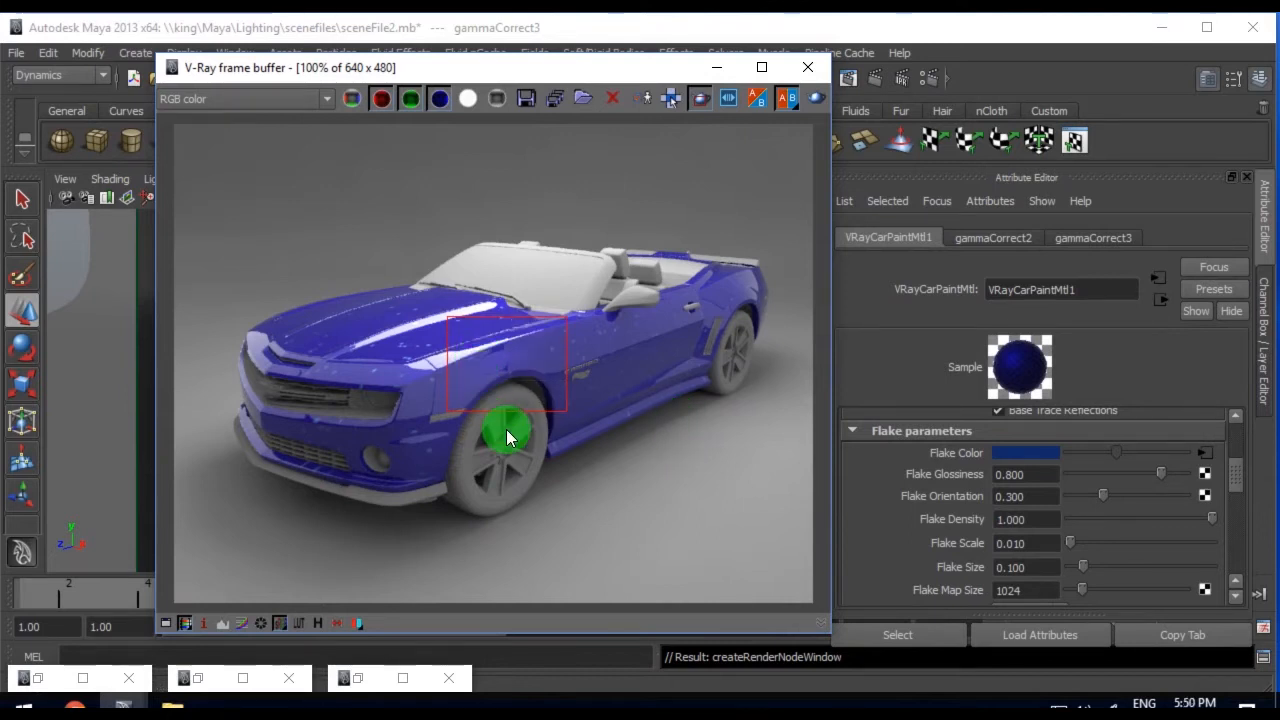
Inspect the fender flakes at 200%, set the Flake Scale to 0.001 and re-render the region
scroll(508, 429, "up", 2)
scroll(508, 429, "down", 1)
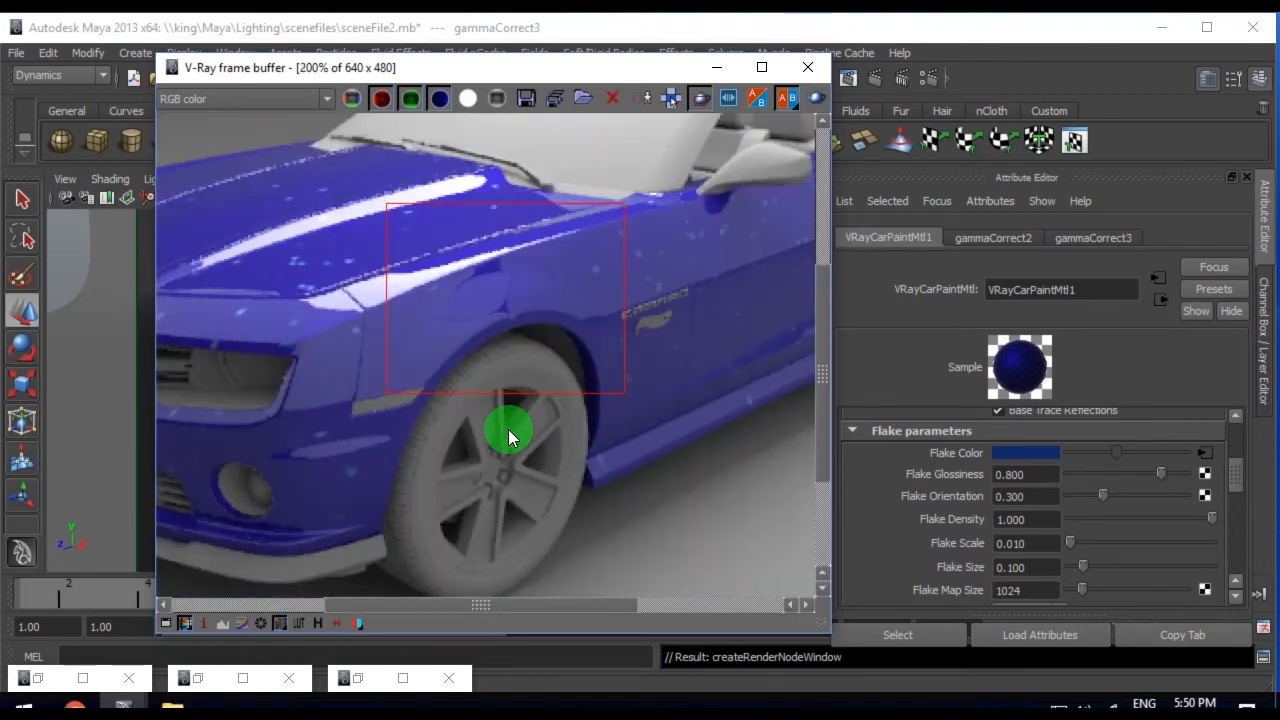
mouse_move(386, 604)
left_mouse_down()
mouse_move(283, 607)
mouse_move(367, 614)
left_mouse_up()
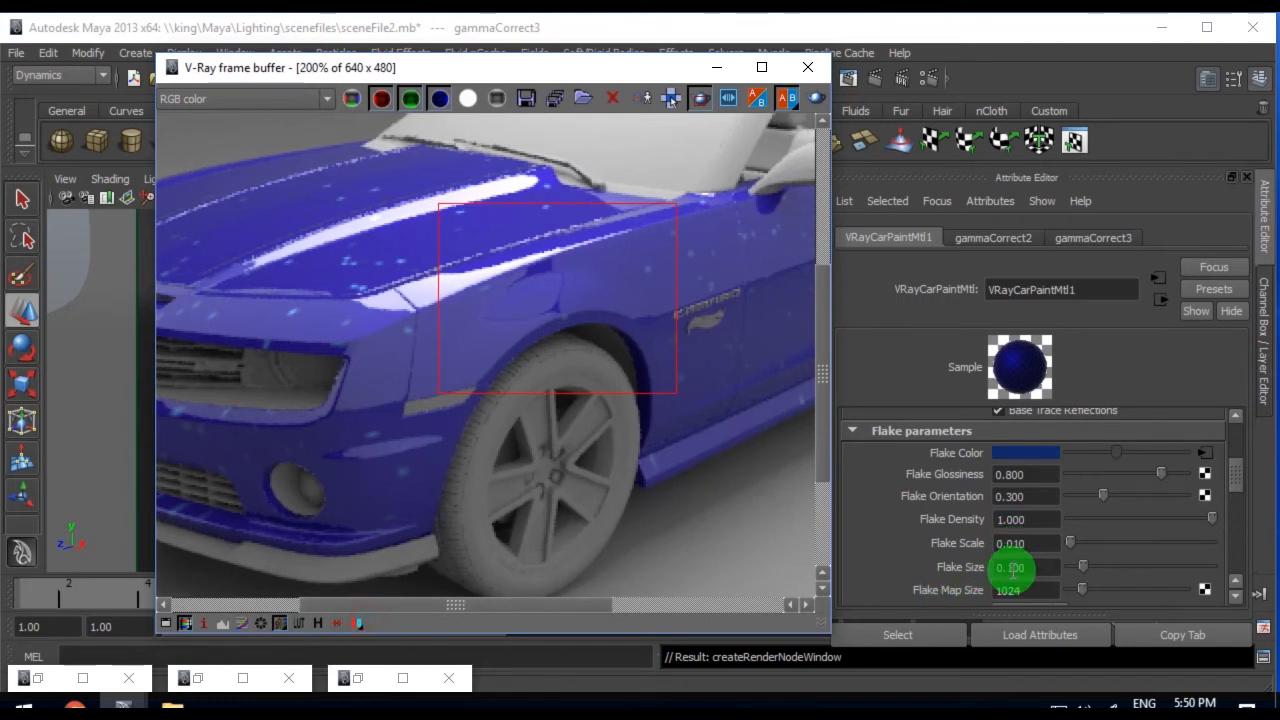
left_click(1039, 546)
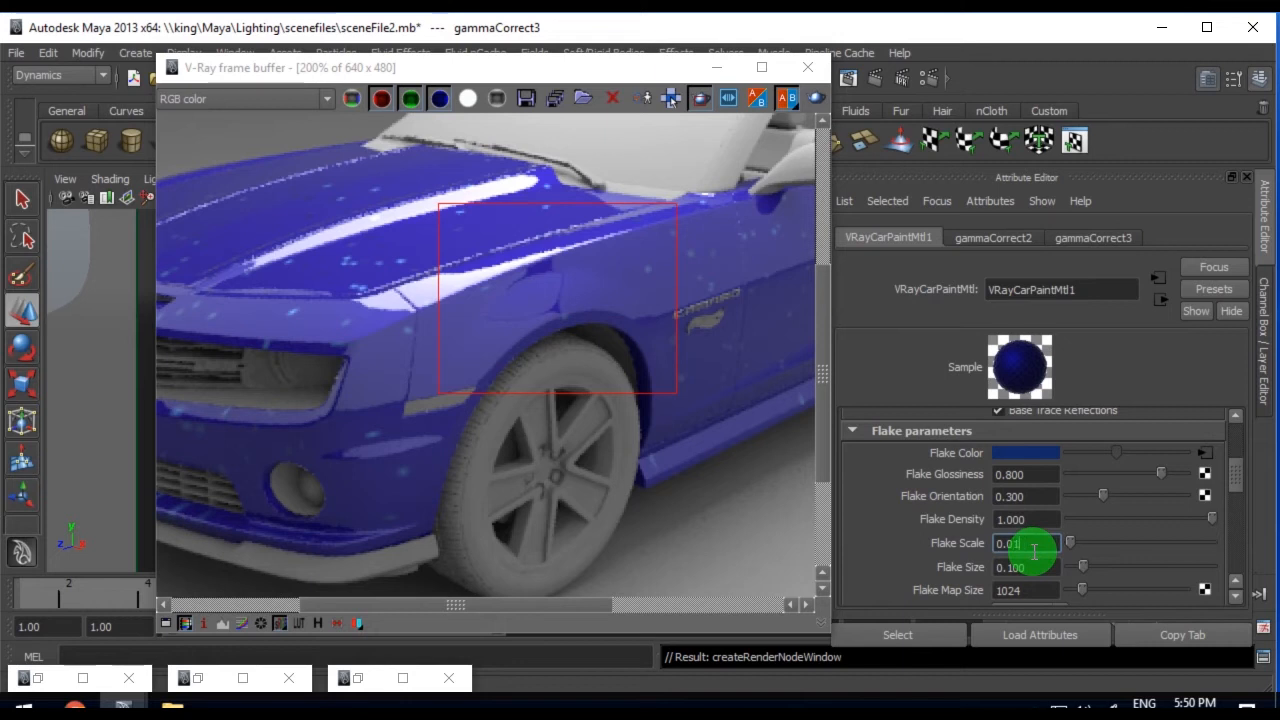
left_click_drag(1013, 548, 1054, 549)
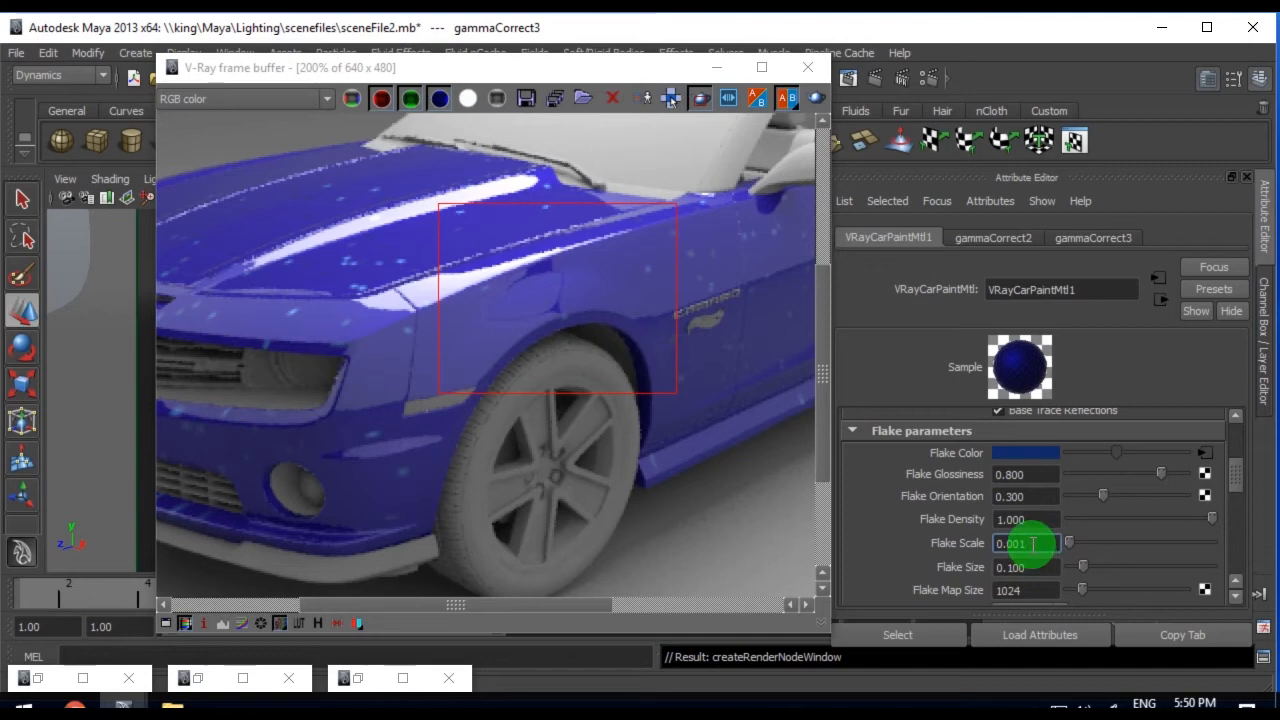
left_click(815, 98)
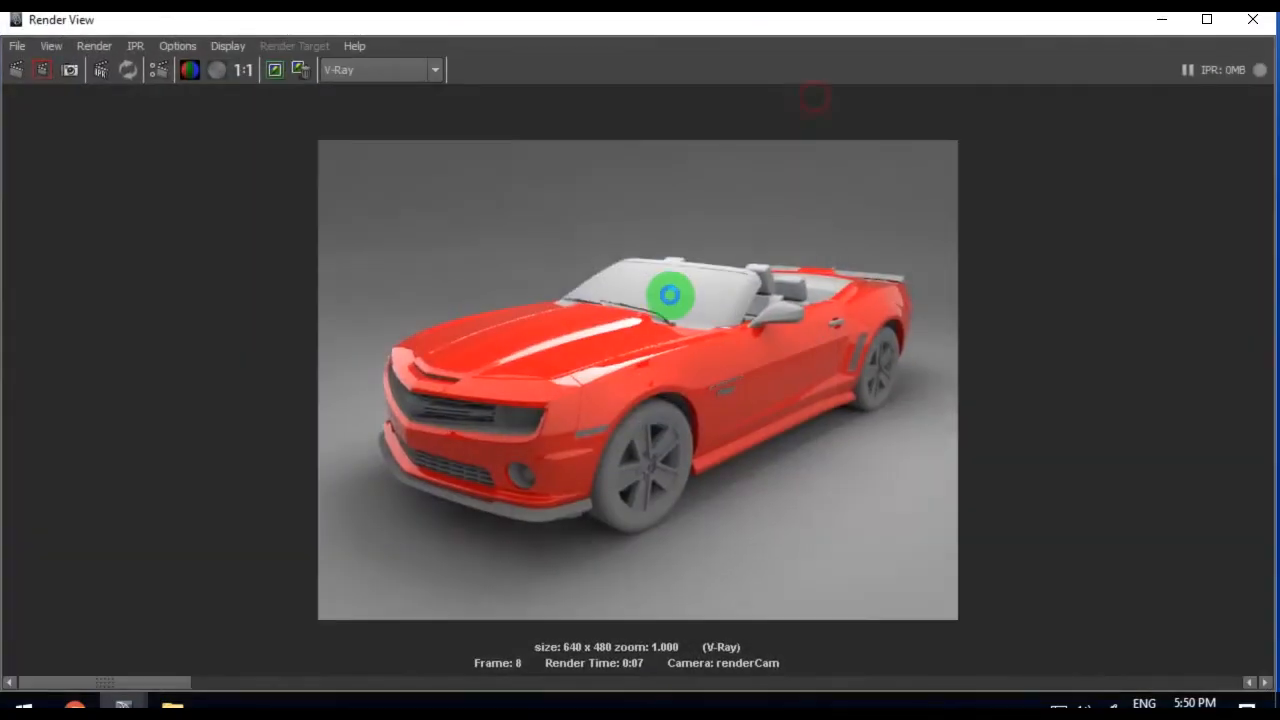
left_click(1161, 19)
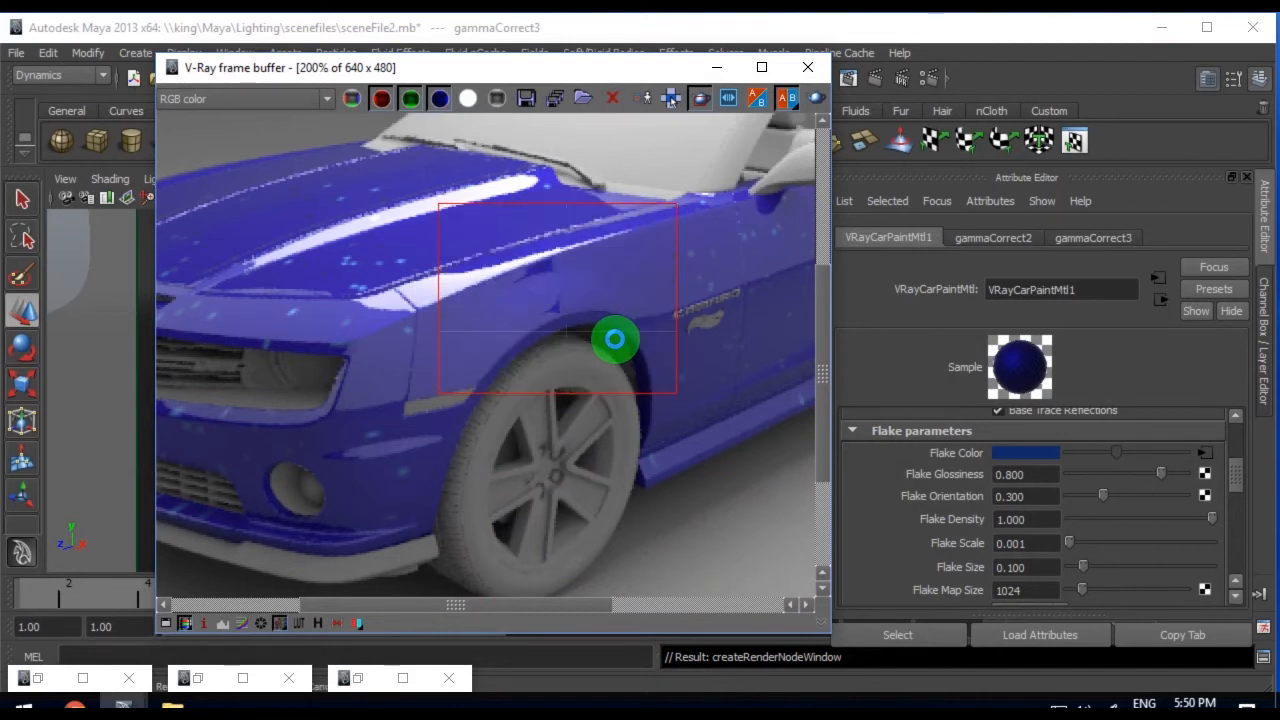
Set the car paint's Flake Glossiness to 0.897 and Flake Size to 0.25, re-render the fender region and inspect the flakes
scroll(617, 345, "up", 1)
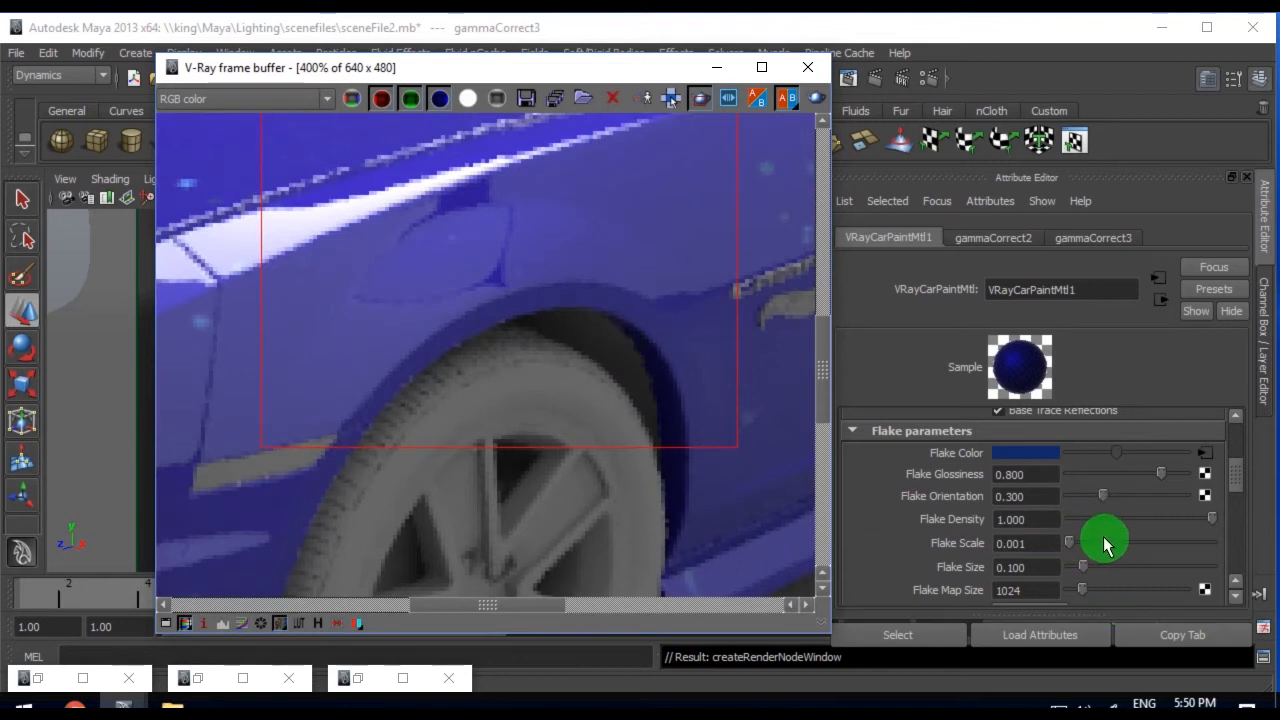
left_click_drag(1170, 478, 1186, 480)
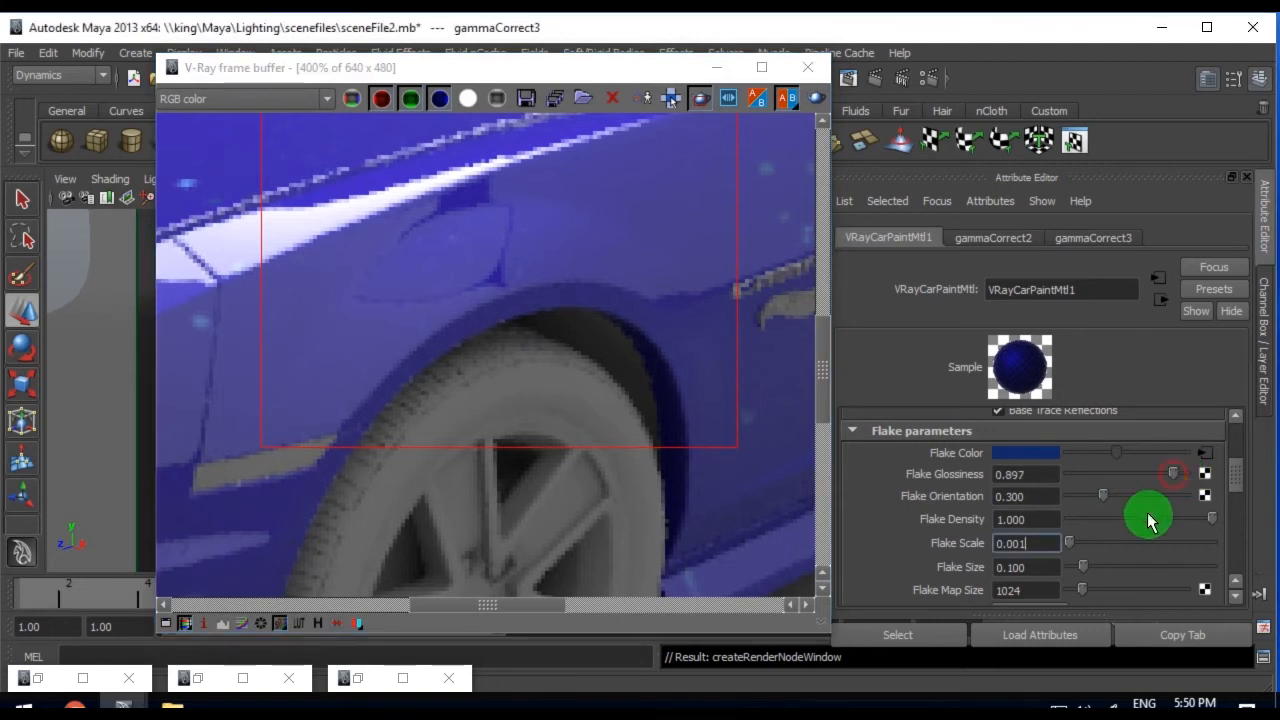
key("Tab")
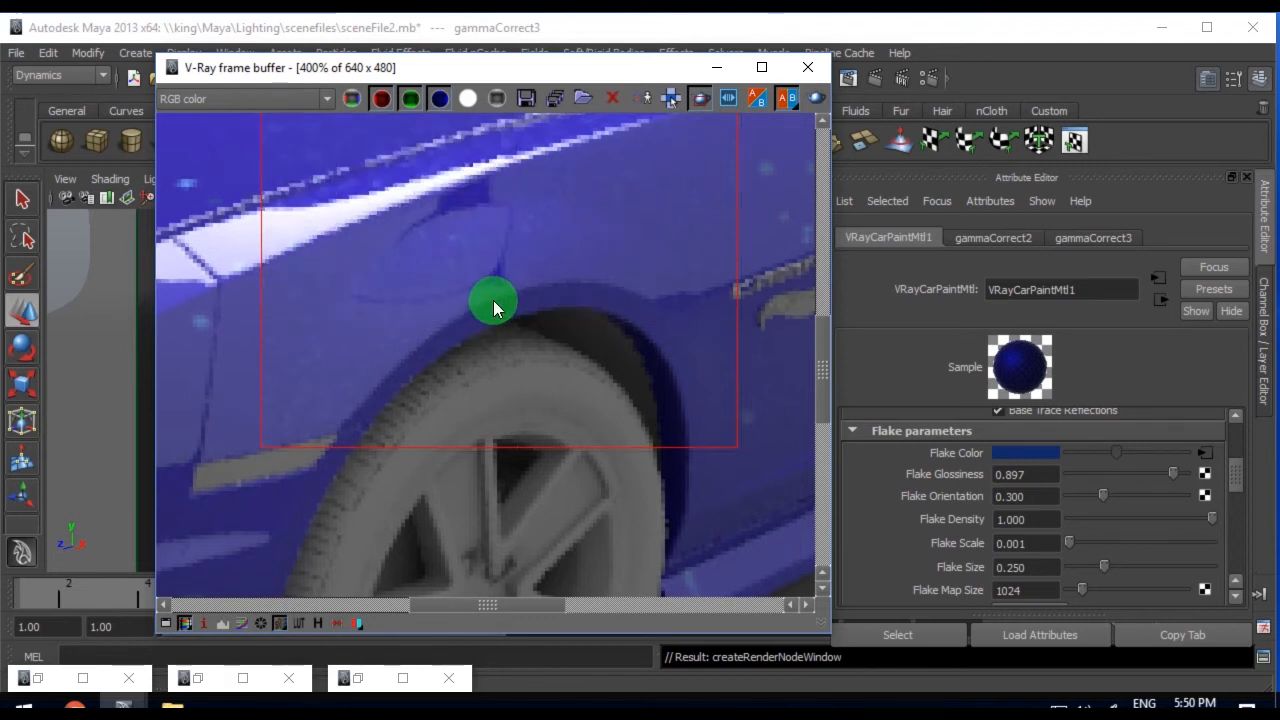
scroll(493, 300, "down", 1)
scroll(493, 300, "down", 1)
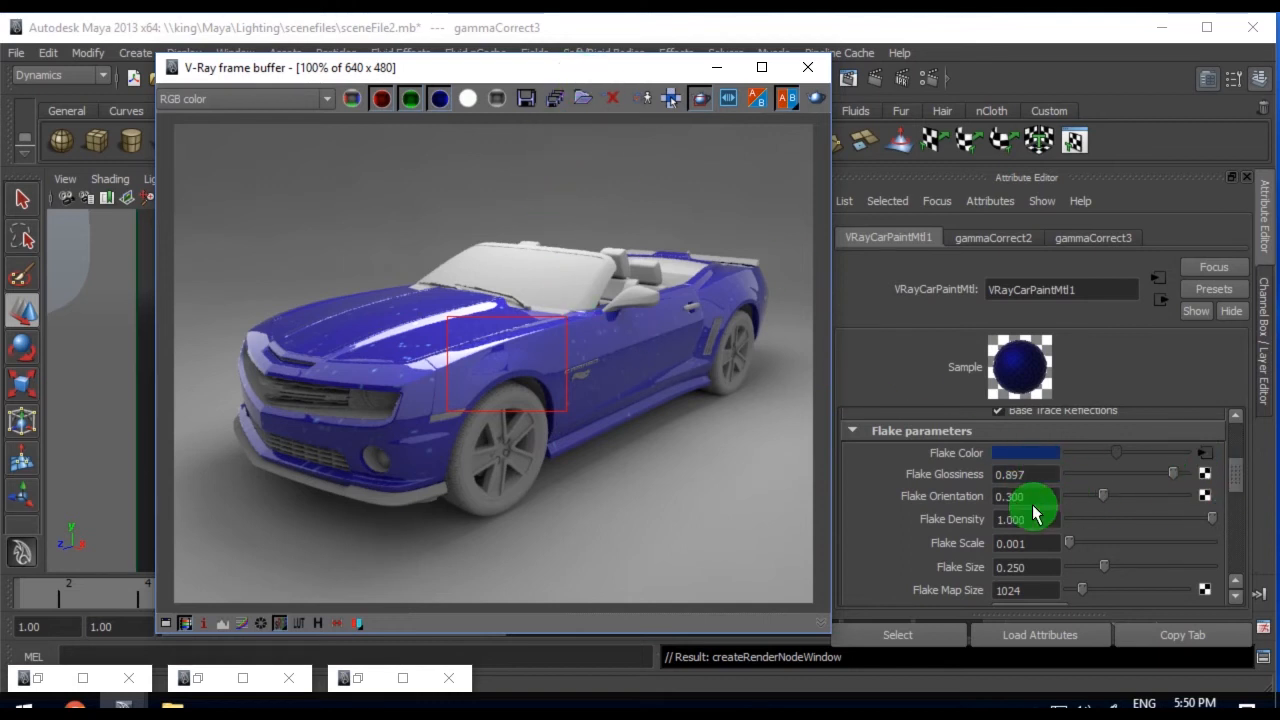
scroll(1046, 521, "down", 3)
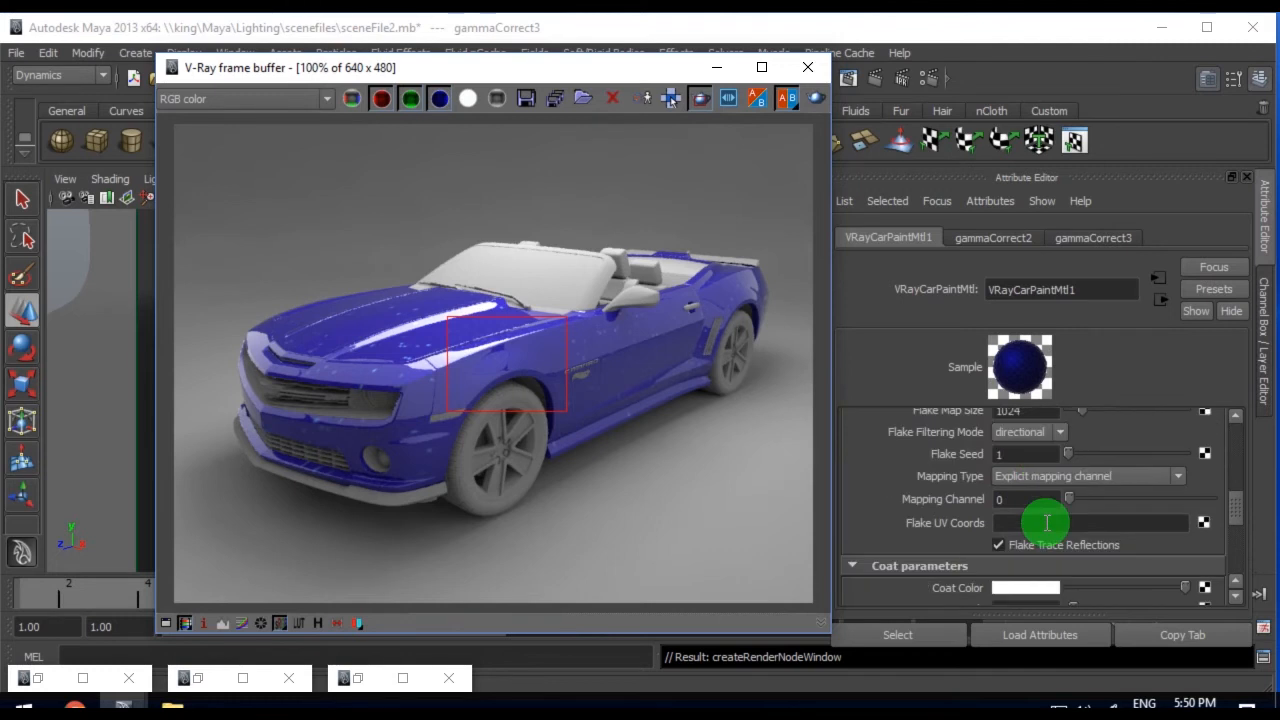
scroll(738, 430, "up", 1)
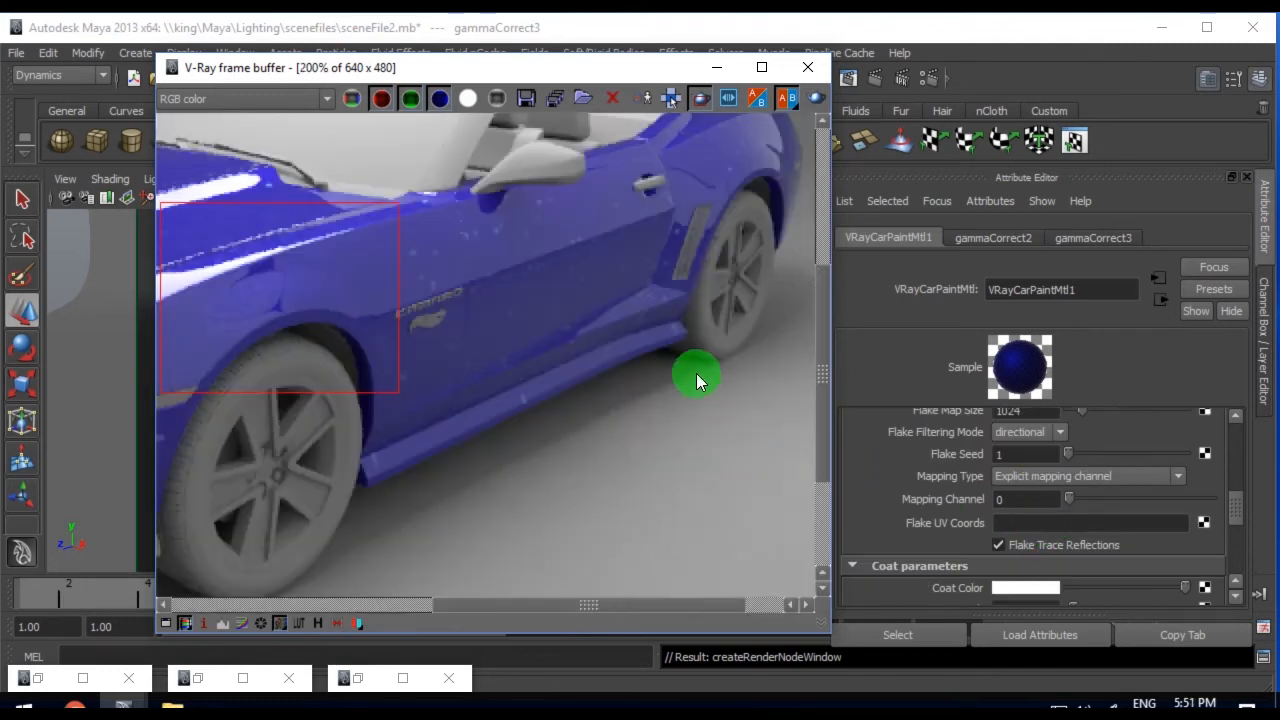
middle_click_drag(576, 333, 570, 404)
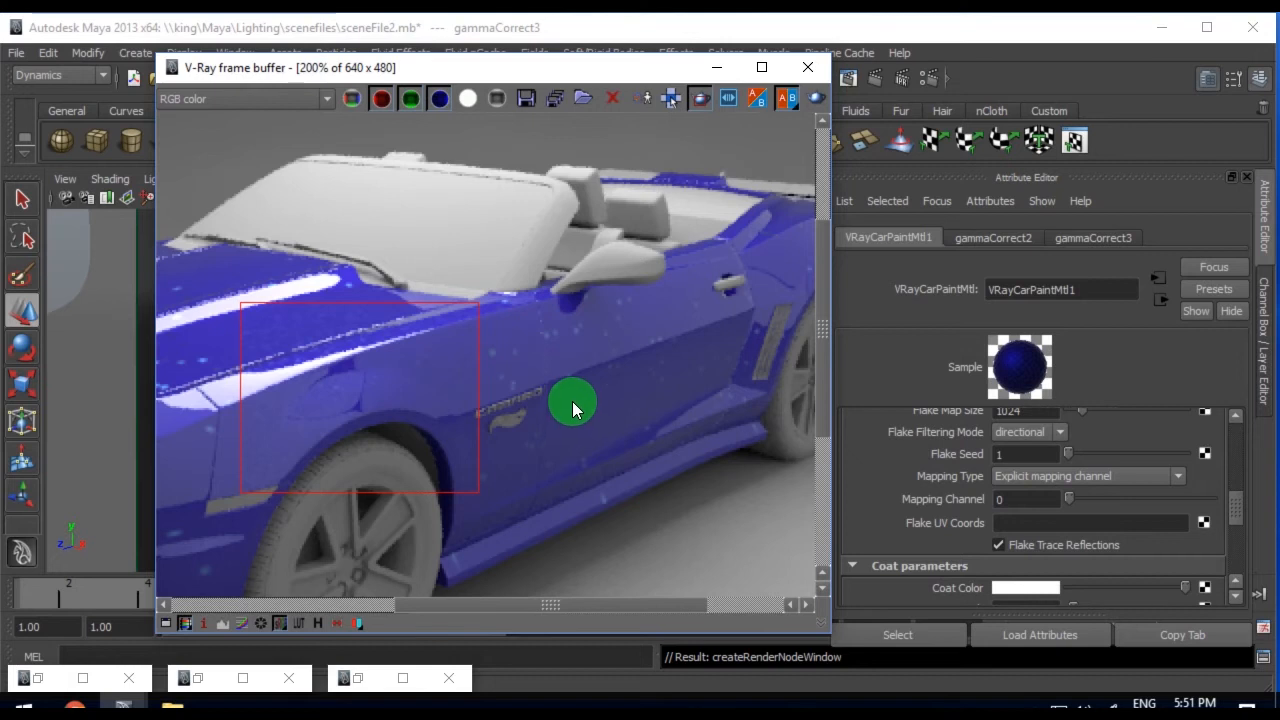
Select the windshield glass mesh in the viewport and assign it a new VRay Mtl
left_click_drag(586, 69, 752, 480)
left_click(491, 311)
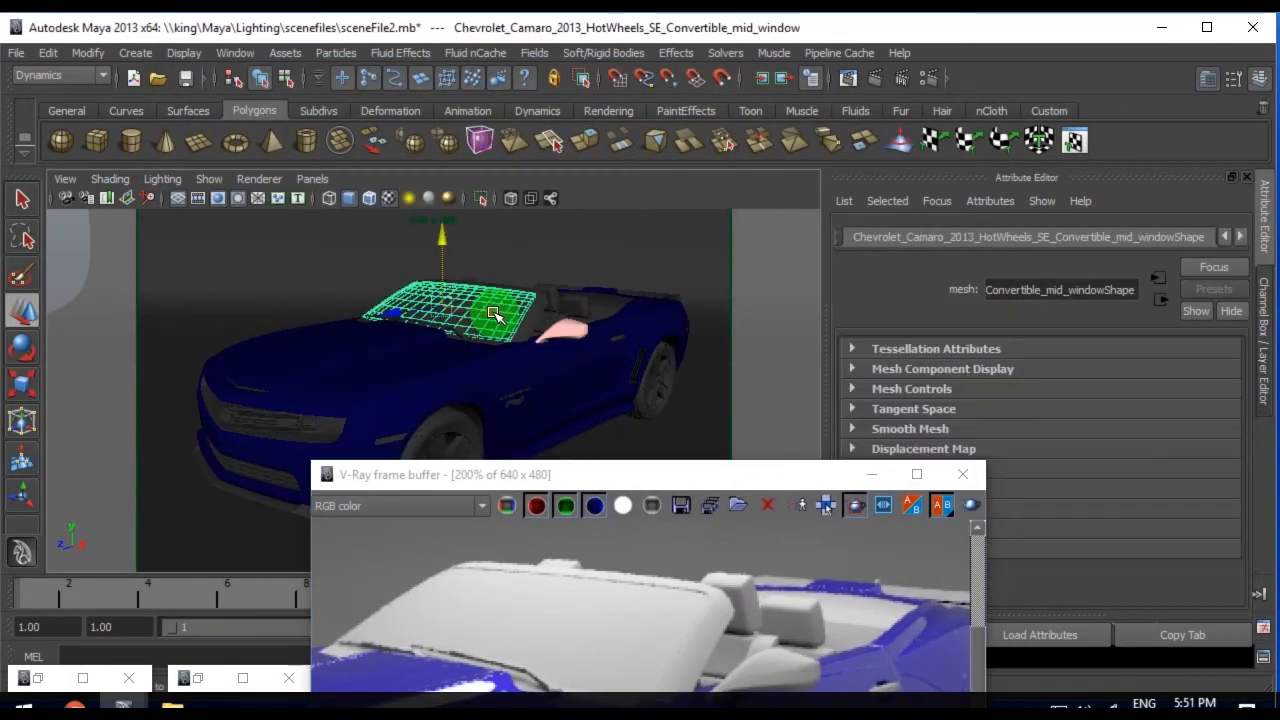
key("g")
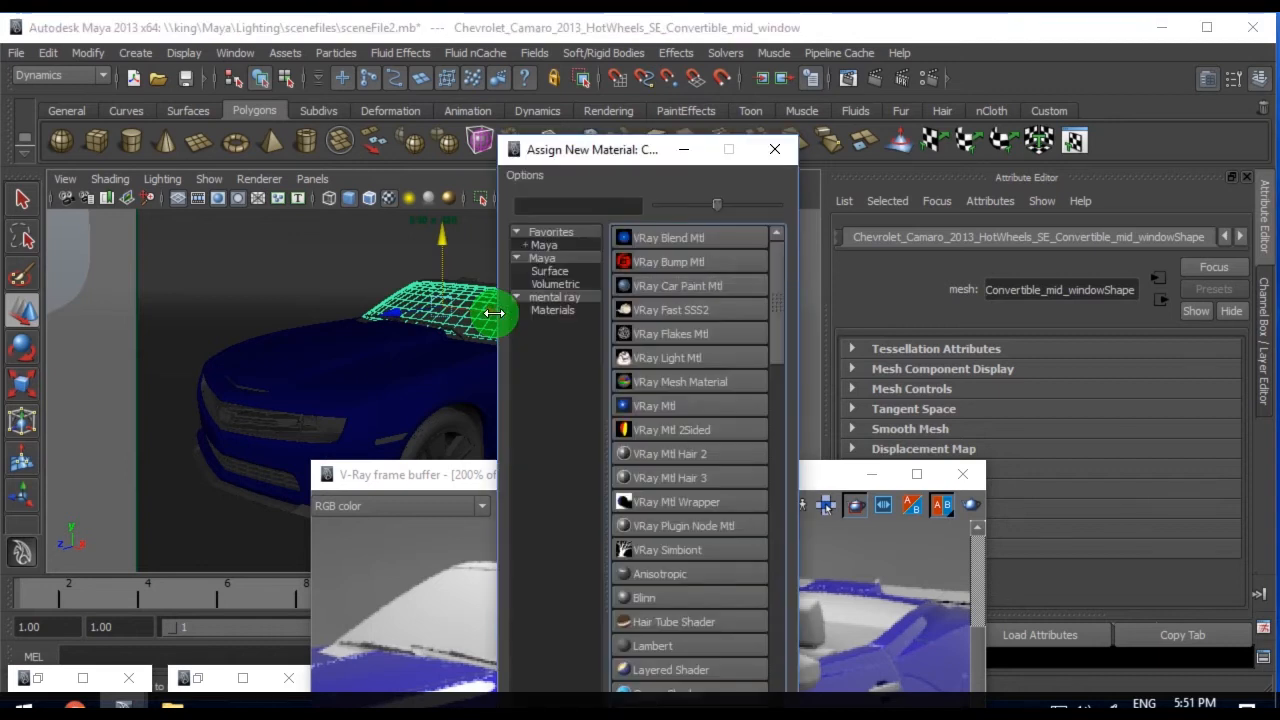
left_click(672, 408)
Make the windshield material's Diffuse Color black and its Refraction Color white
left_click_drag(800, 476, 603, 527)
left_click_drag(1120, 467, 1027, 460)
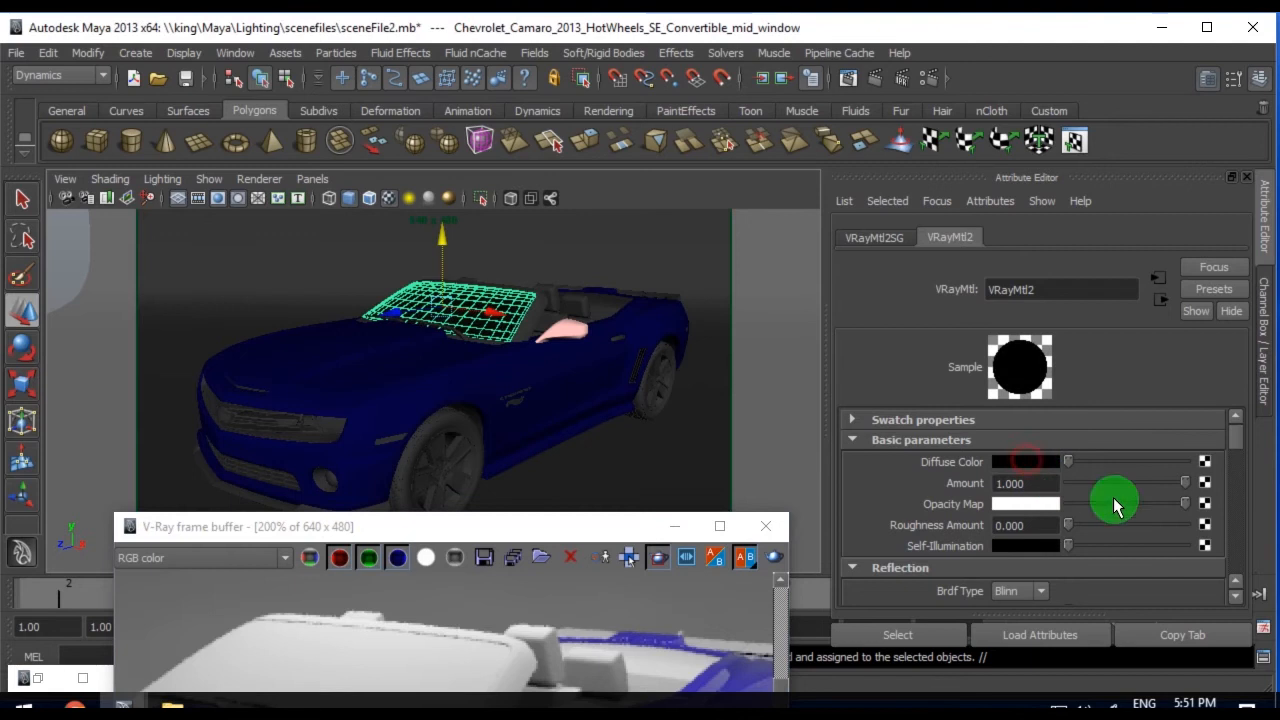
left_click_drag(1235, 443, 1242, 497)
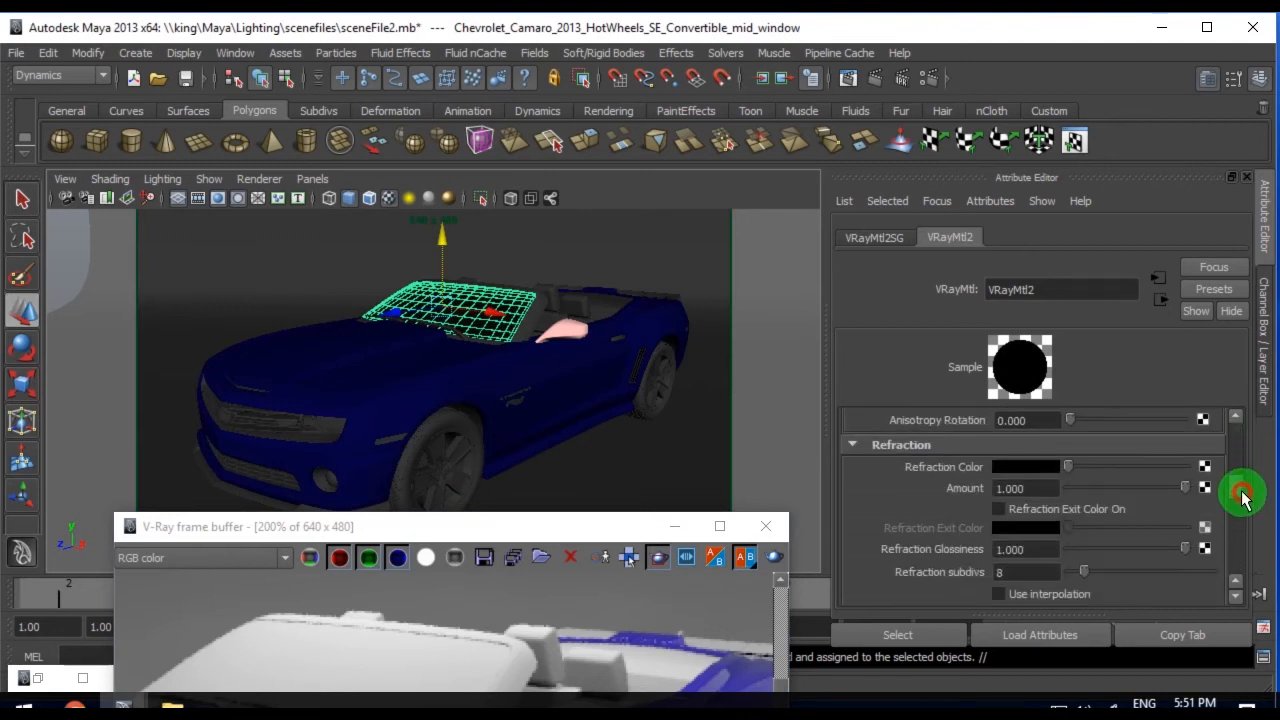
left_click_drag(1068, 467, 1231, 498)
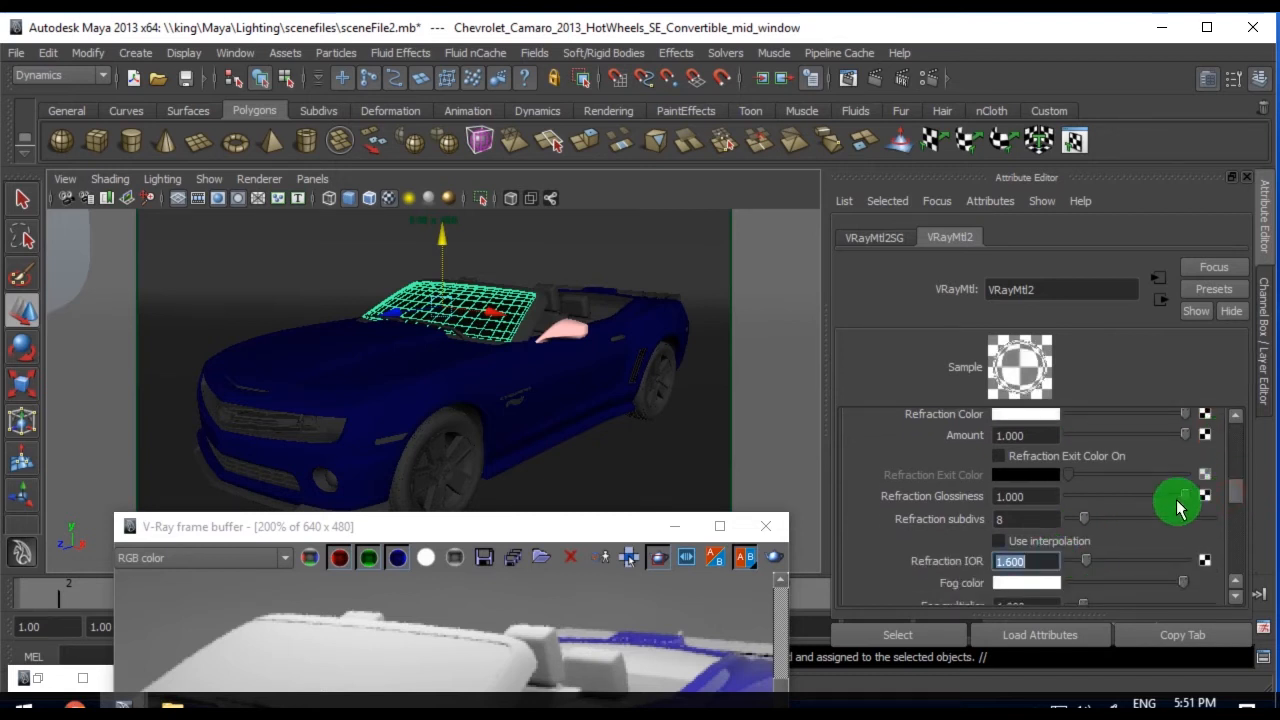
left_click_drag(1234, 491, 1239, 507)
Define a render region around the windshield in the frame buffer and render it
left_click_drag(614, 527, 885, 116)
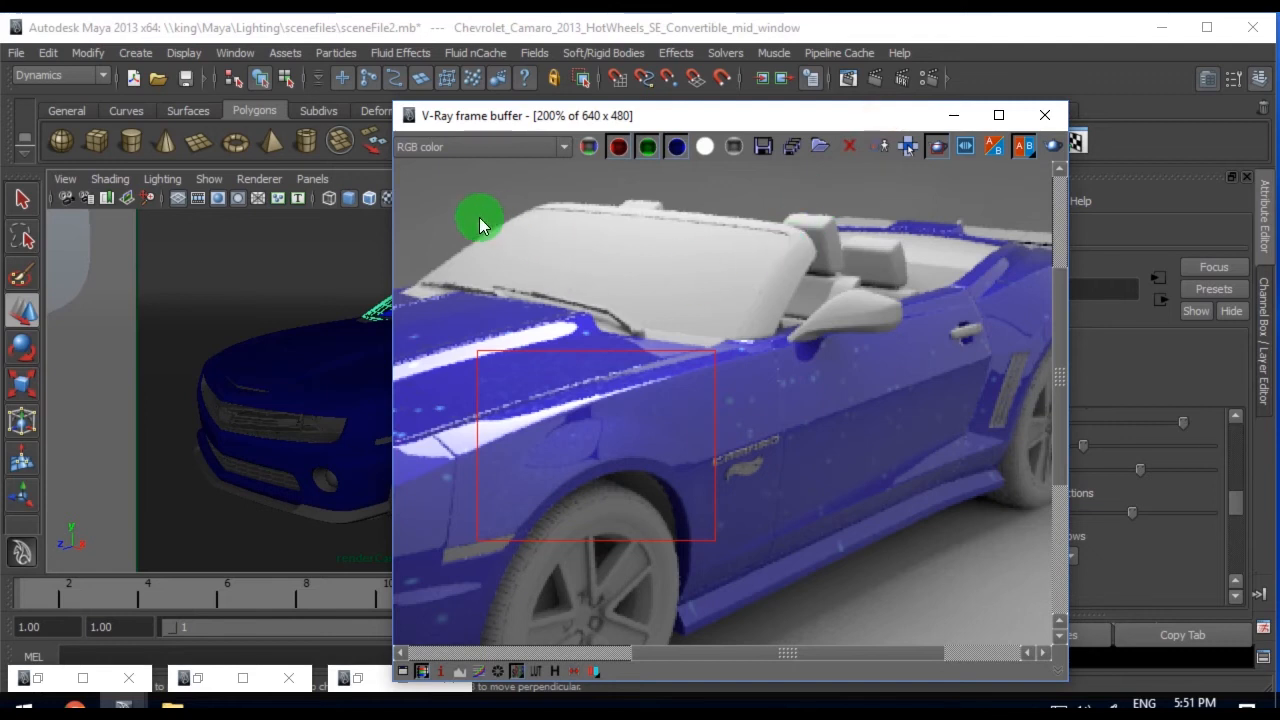
scroll(540, 273, "down", 1)
left_click_drag(652, 288, 862, 380)
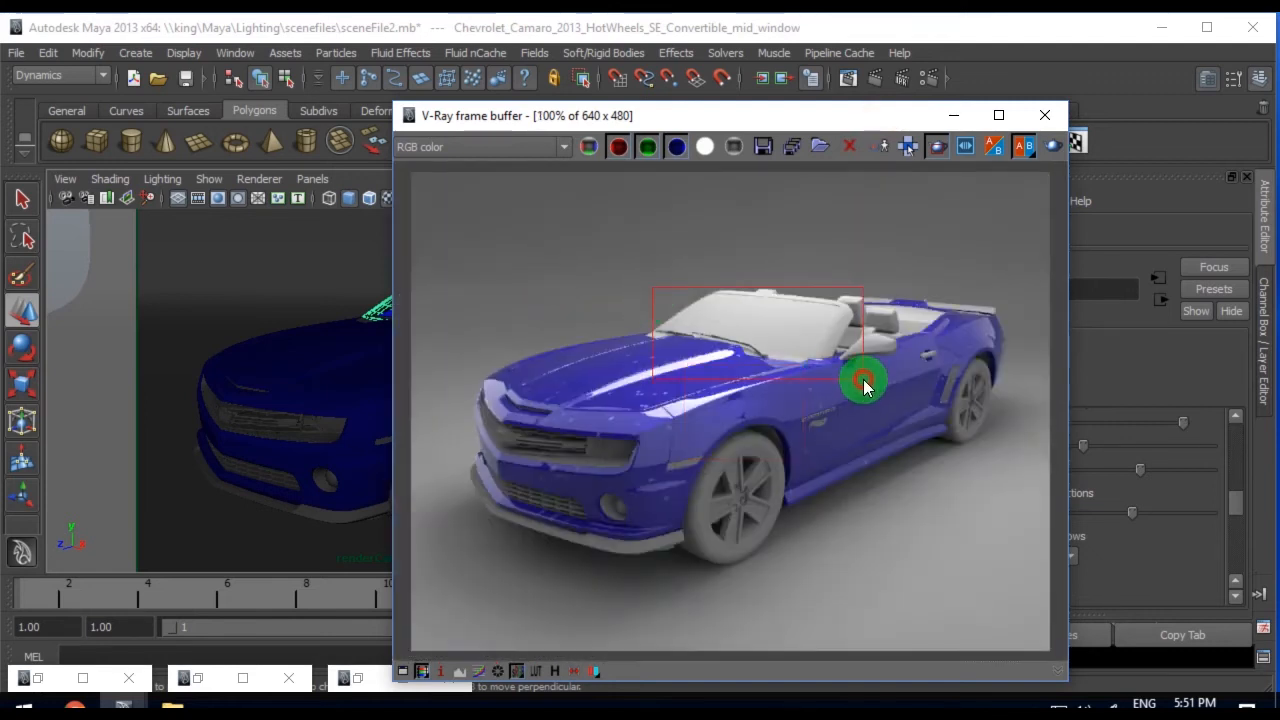
left_click(845, 80)
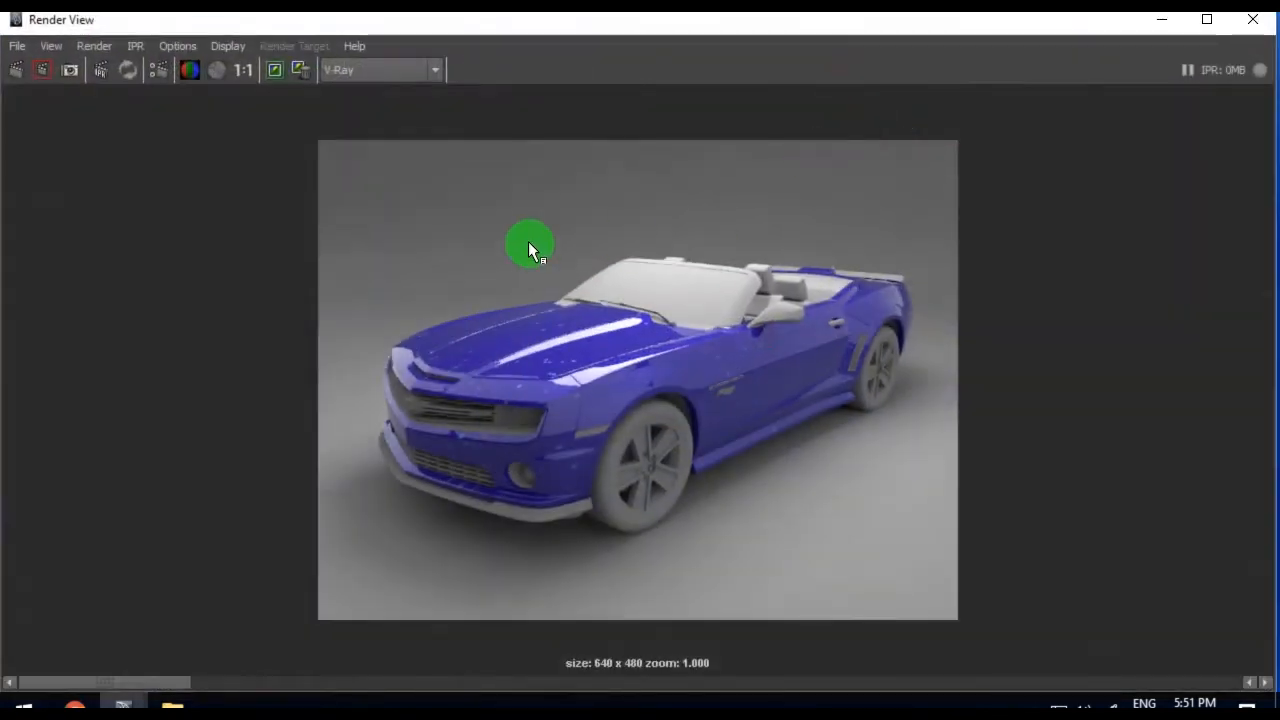
left_click(277, 72)
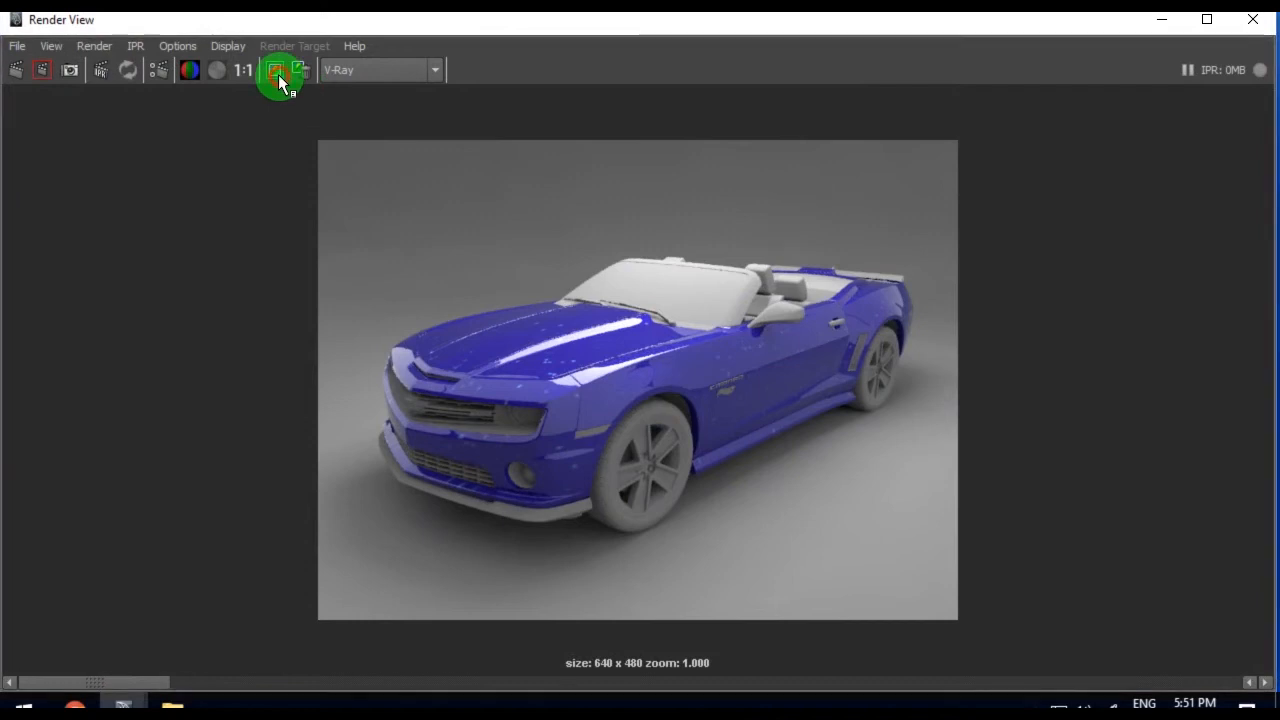
left_click(1160, 25)
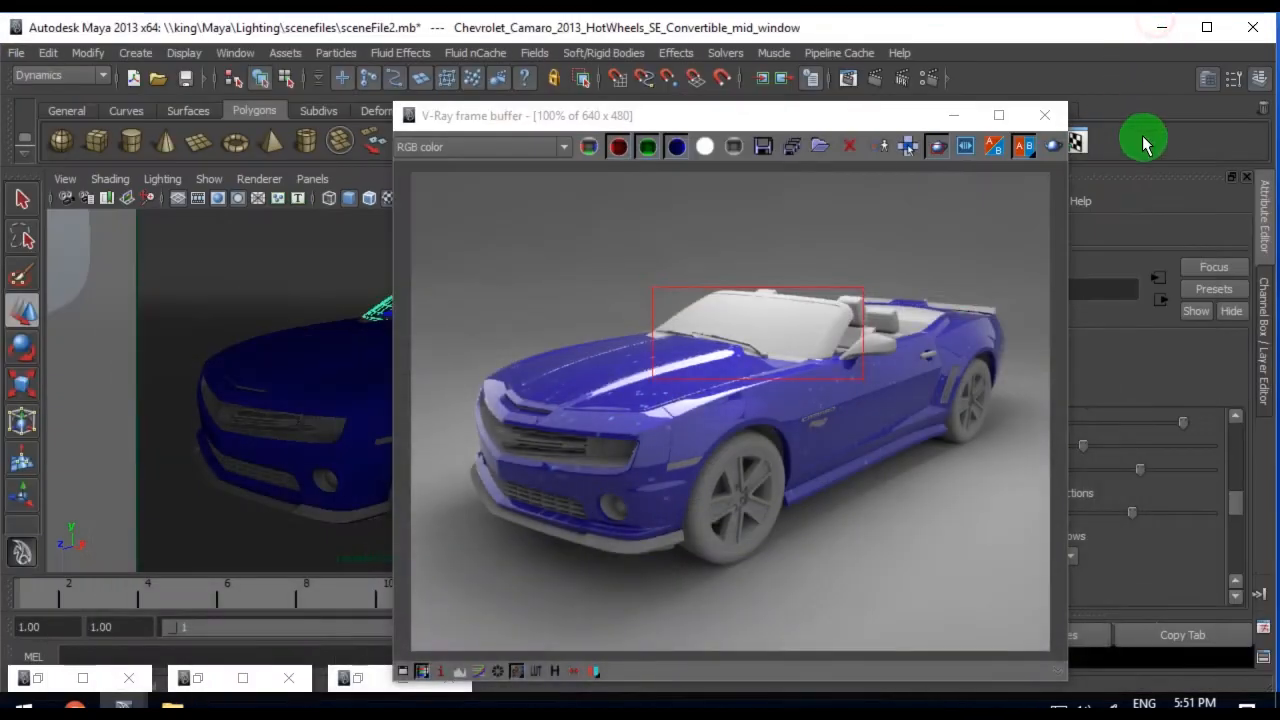
left_click(1055, 147)
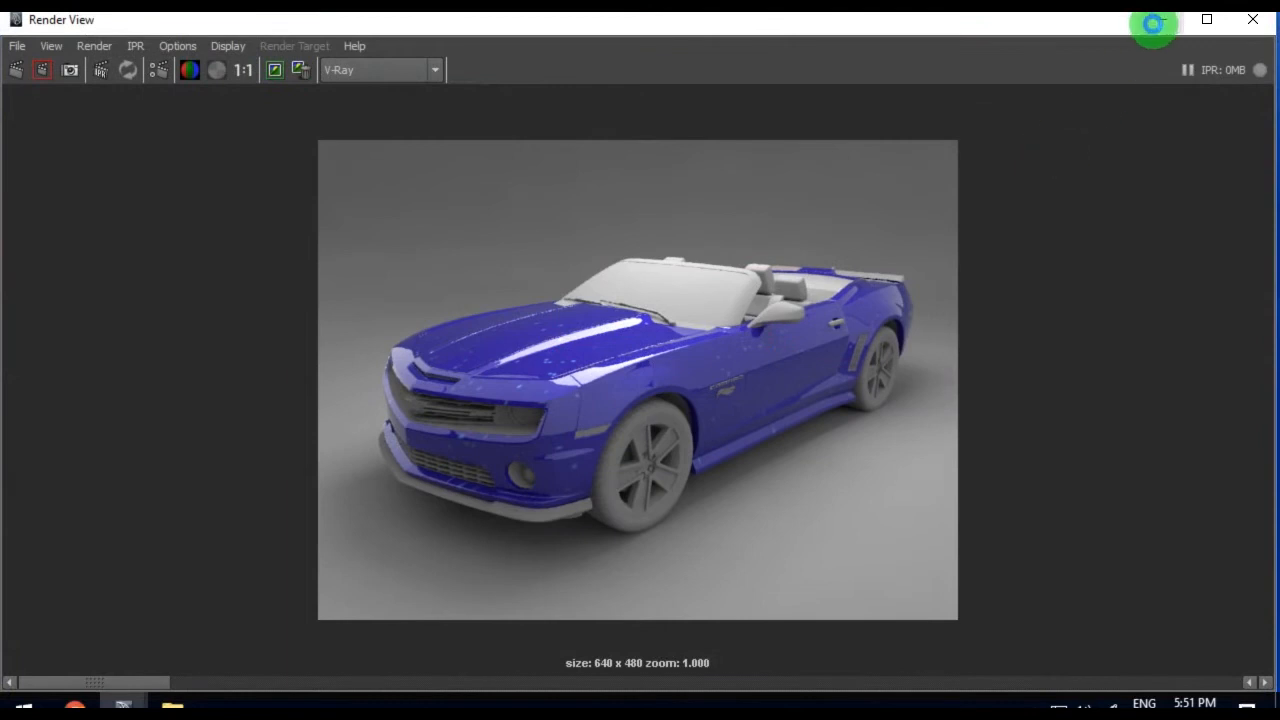
left_click(1157, 25)
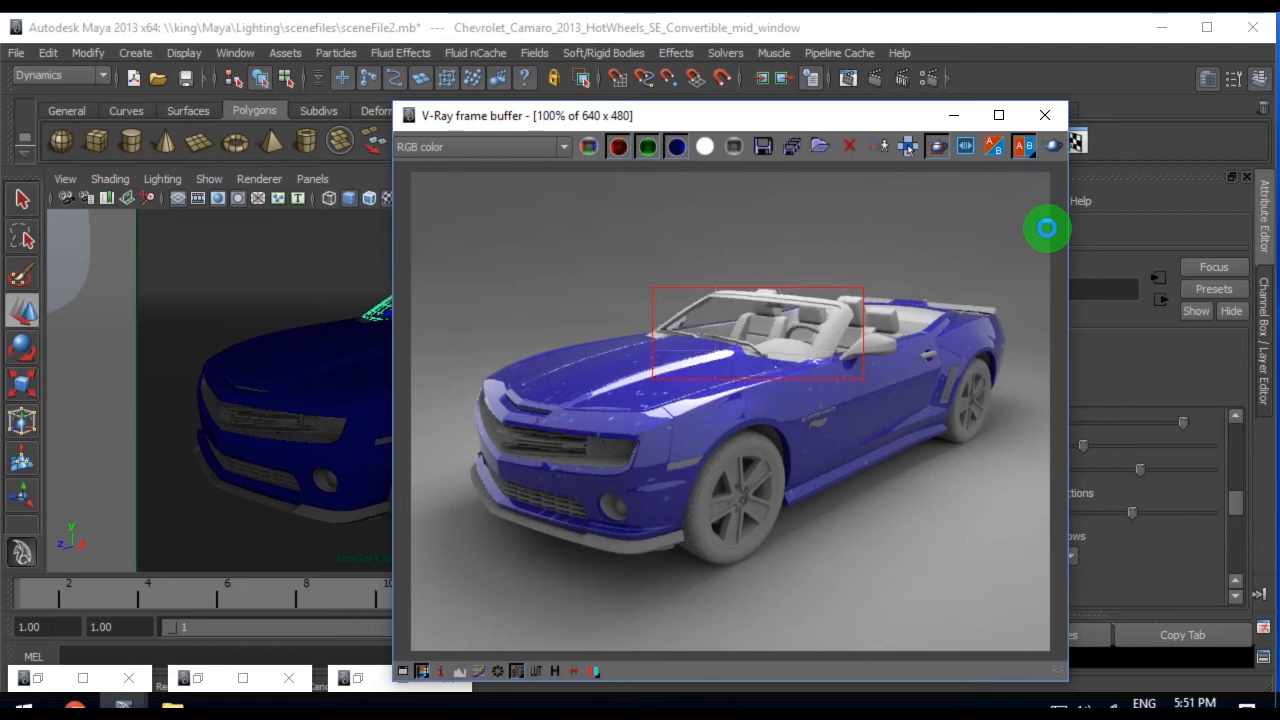
Set the windshield material's Reflection Color to white with an Amount of 0.1, and re-render the region
left_click_drag(848, 113, 615, 132)
left_click_drag(1236, 508, 1243, 447)
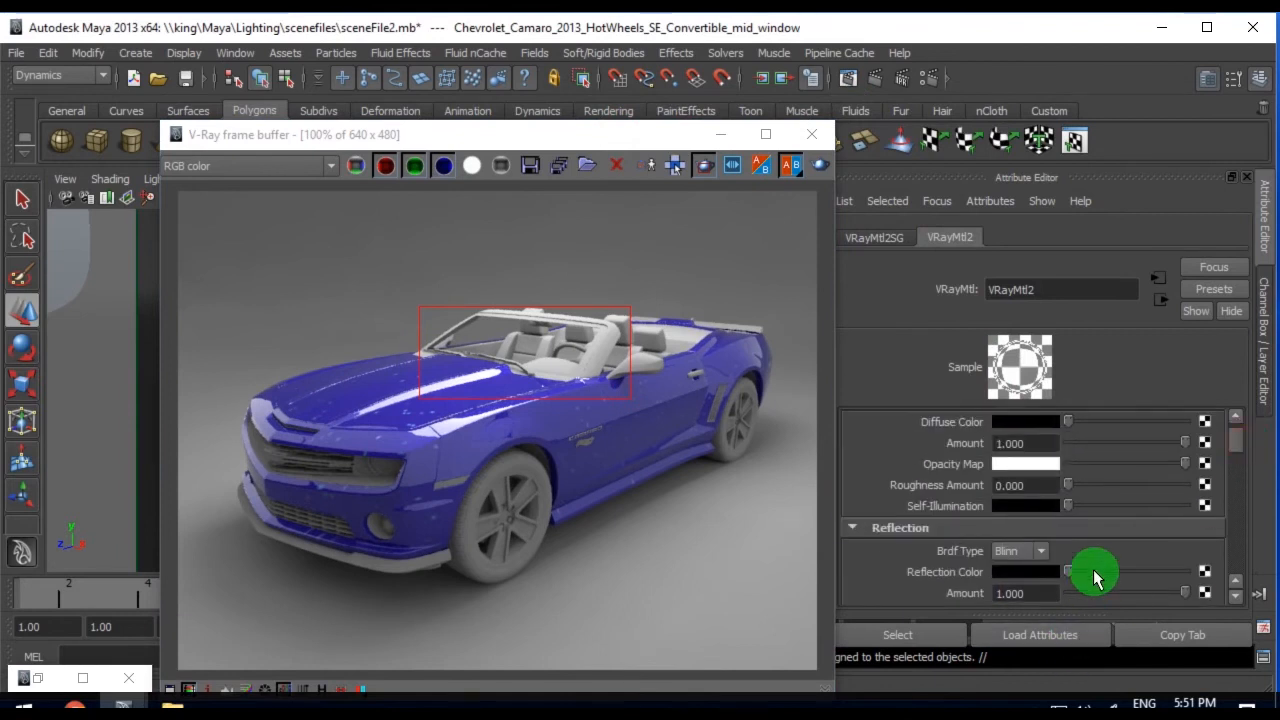
left_click_drag(1097, 571, 1223, 571)
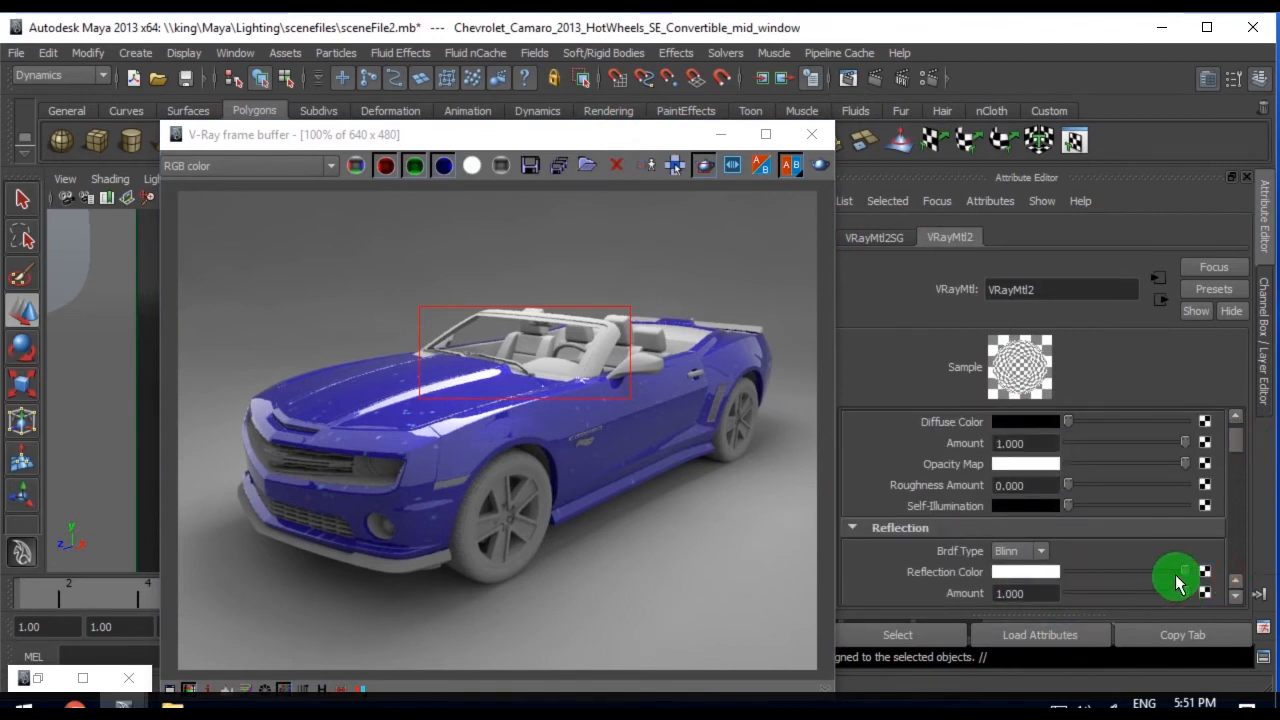
left_click_drag(1046, 592, 935, 598)
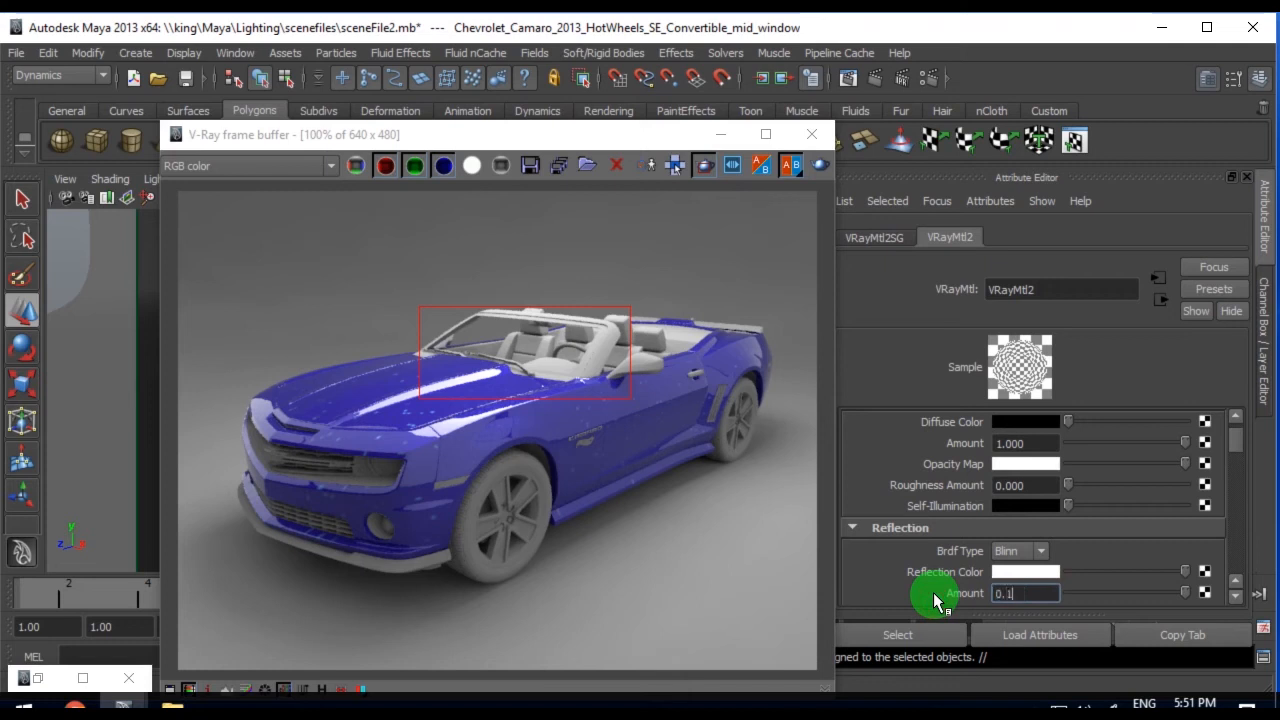
key("Return")
left_click_drag(1234, 434, 1236, 450)
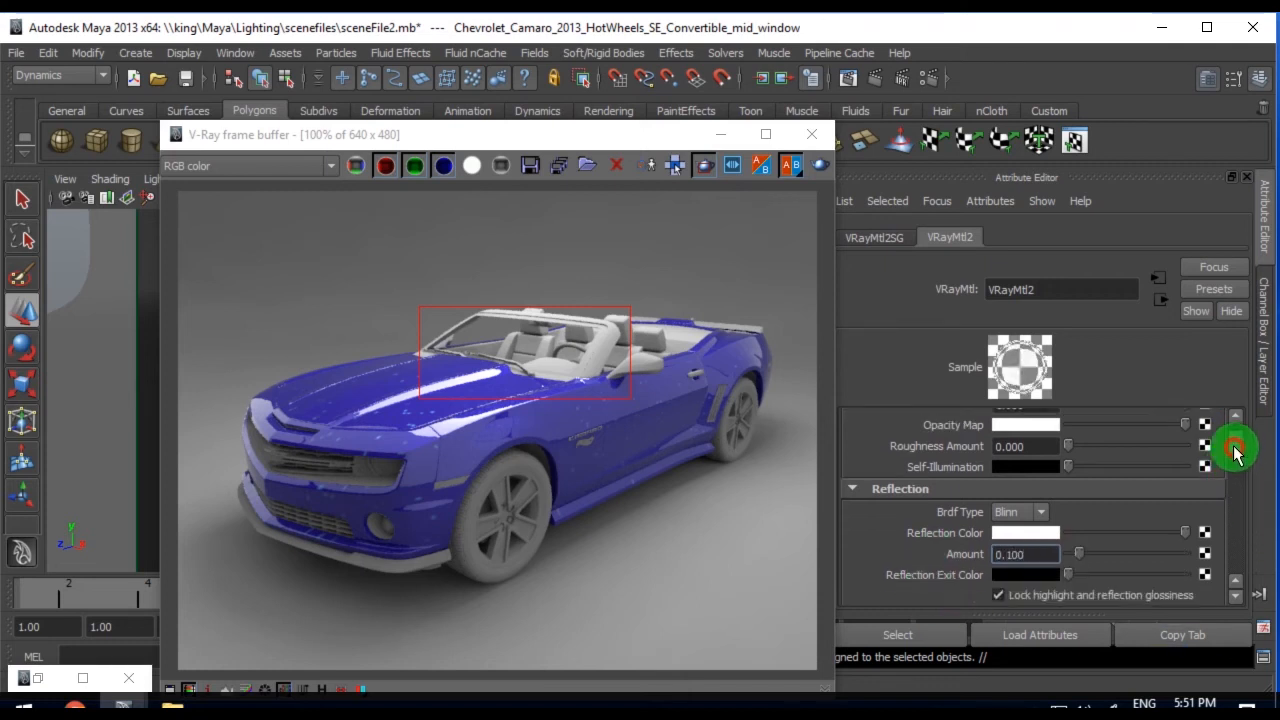
left_click(818, 175)
left_click(1166, 21)
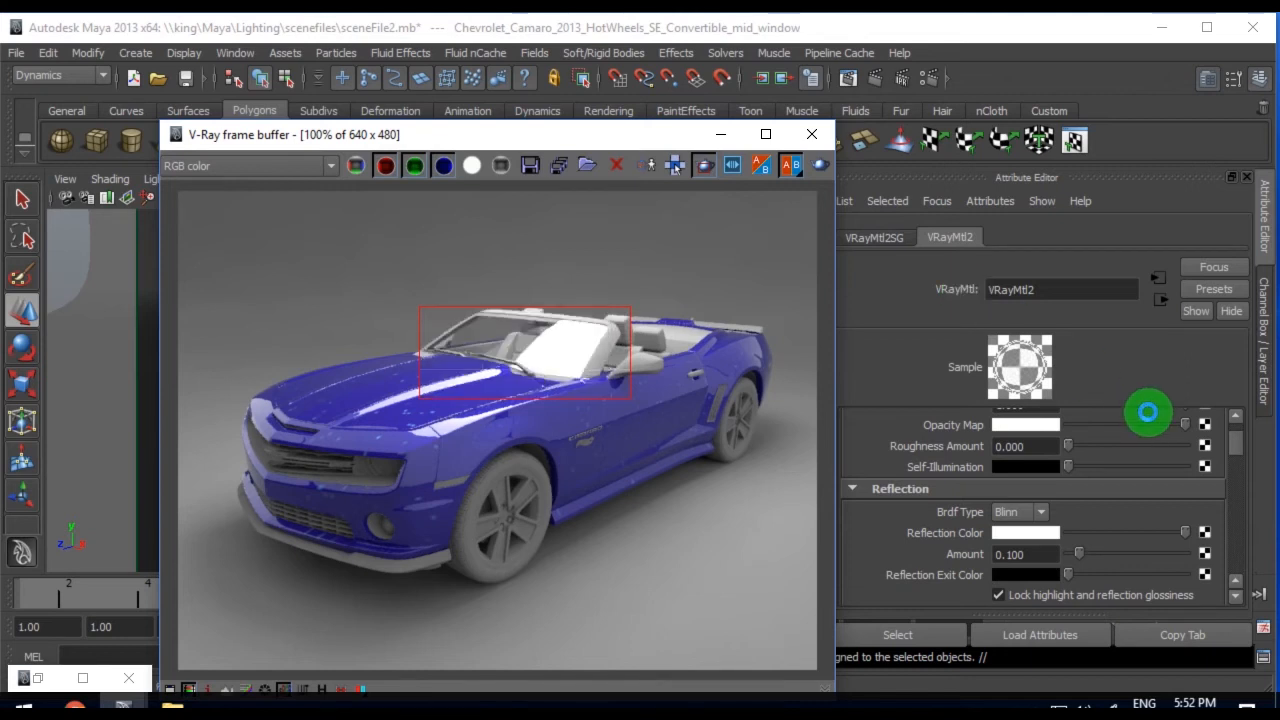
Darken the windshield's Reflection Color to a mid grey, re-render the region and minimize the frame buffer
left_click(1098, 533)
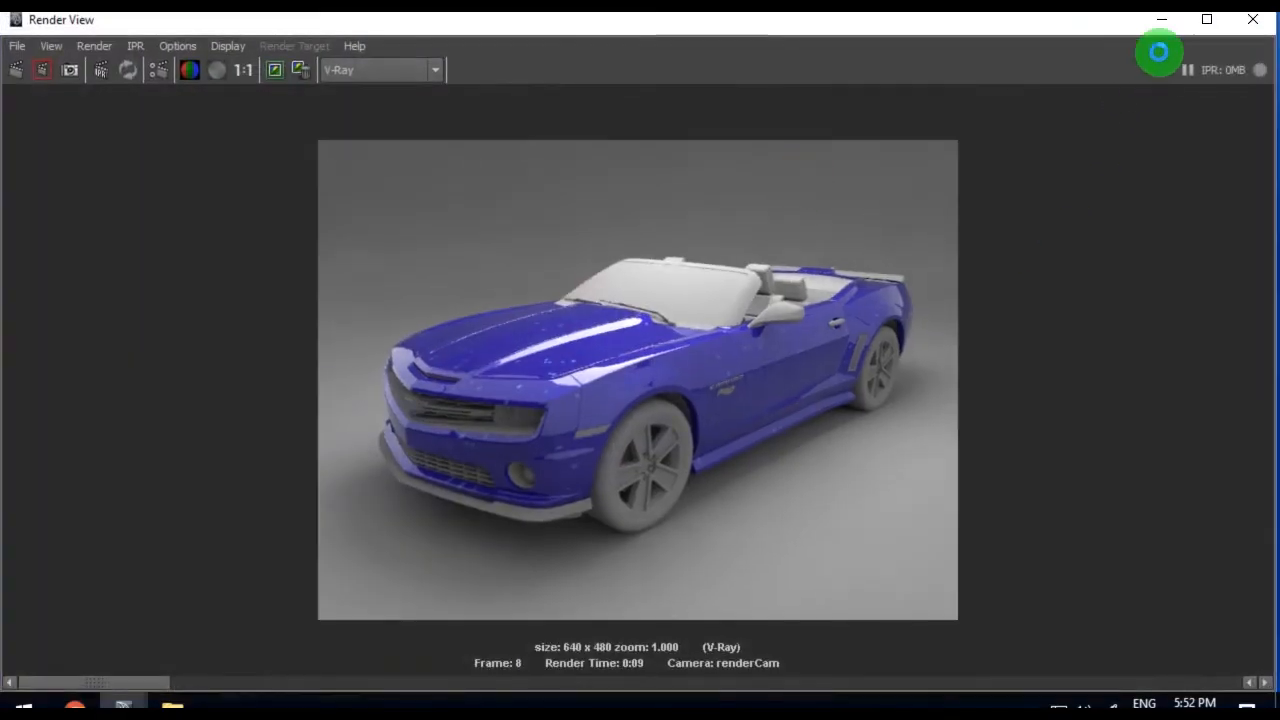
left_click(1161, 20)
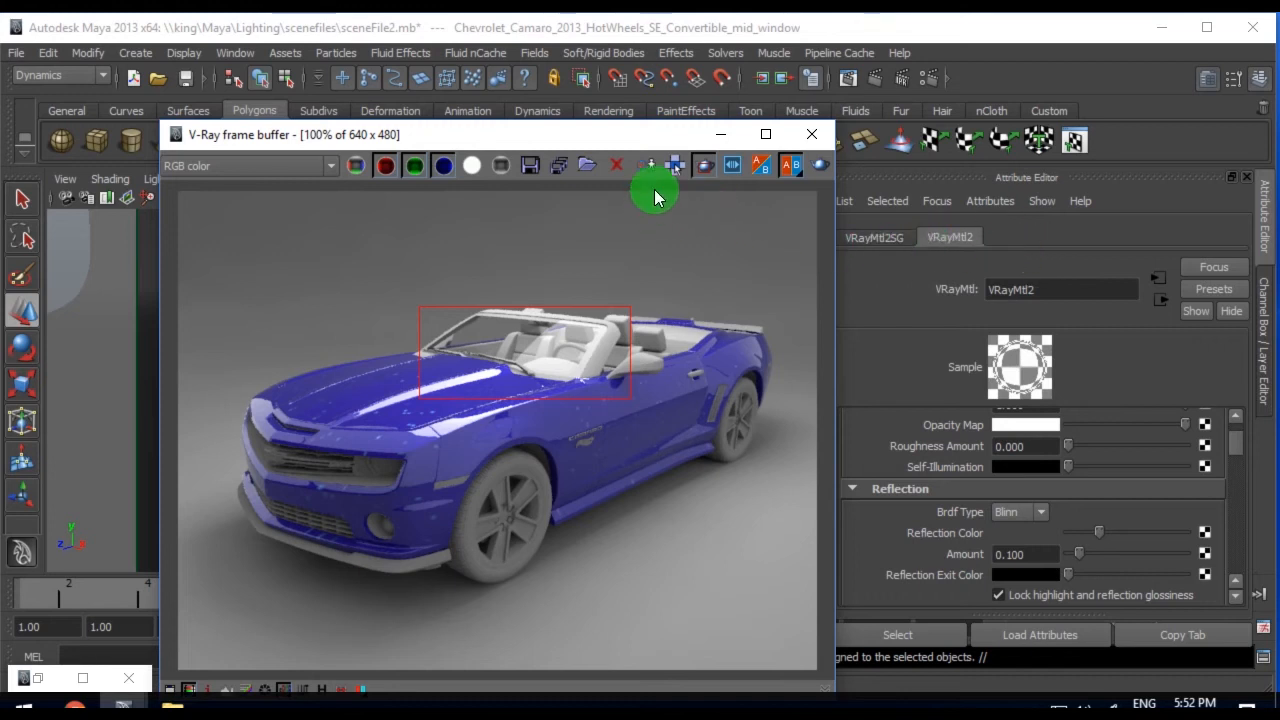
left_click_drag(636, 133, 1077, 101)
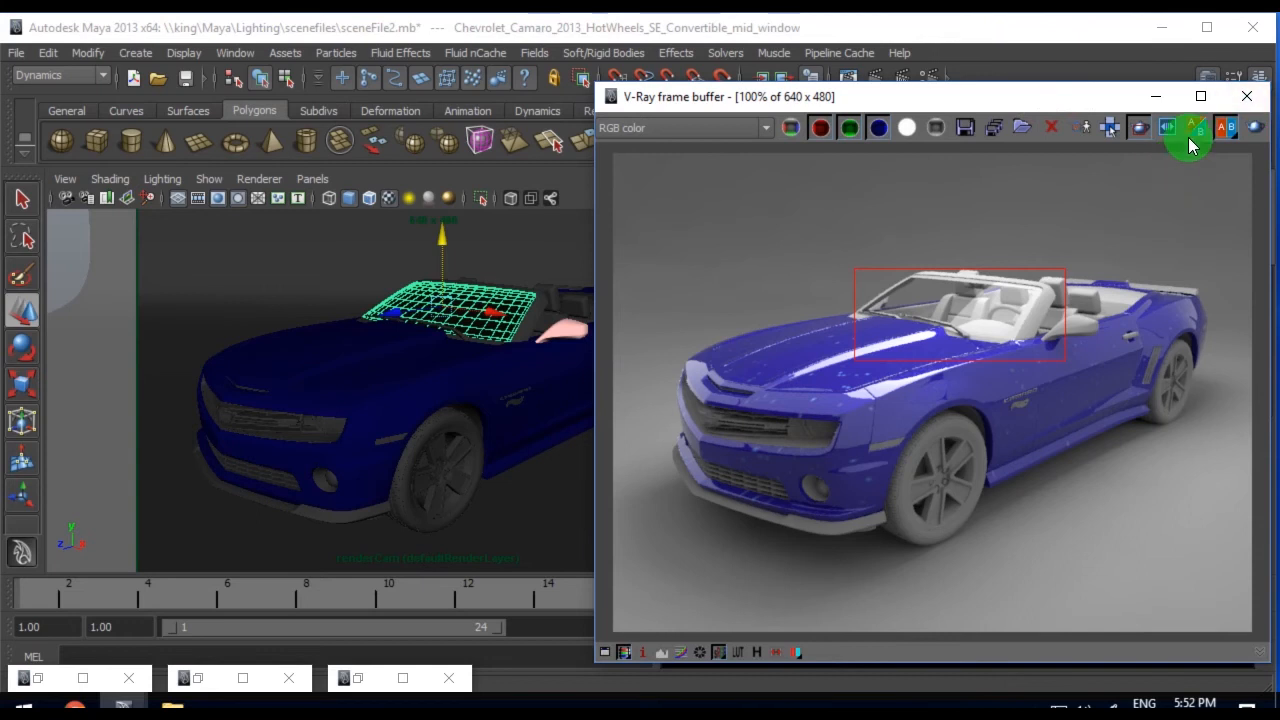
left_click(1155, 96)
Display the CarLighting.ma car with textured shading and inspect the materials on its interior and front grille in the perspective view
left_click(590, 470)
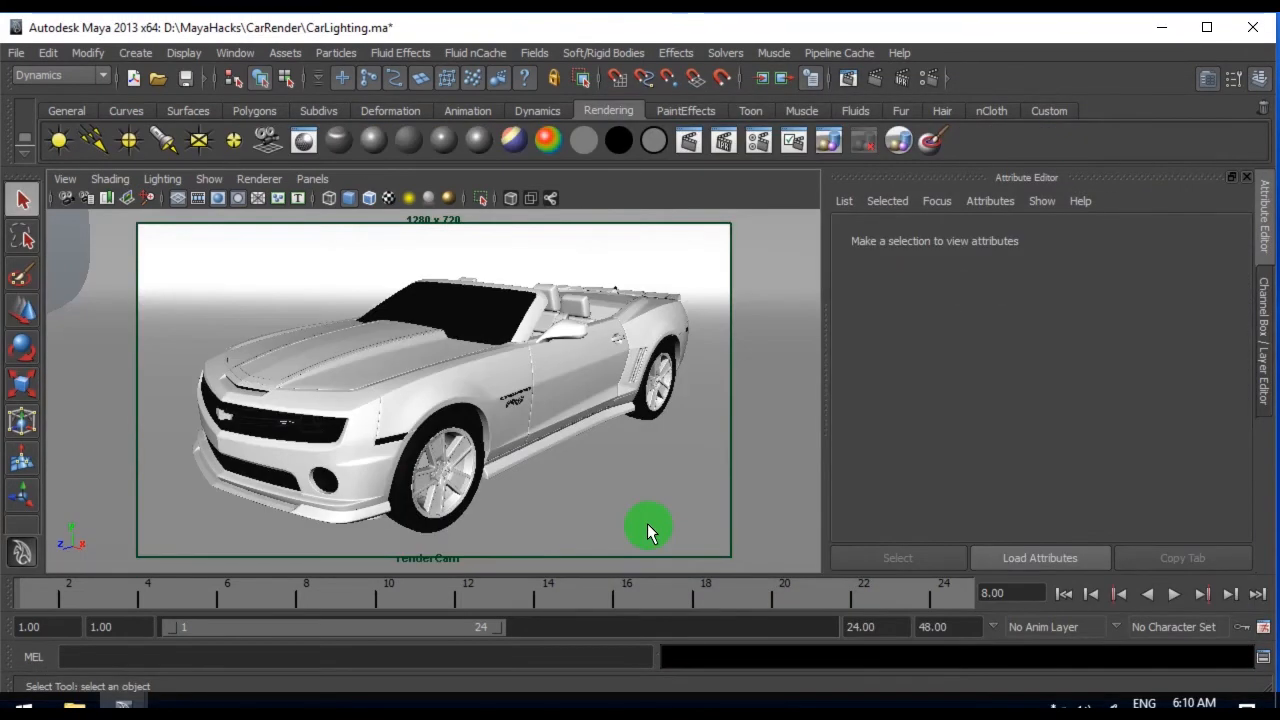
key("6")
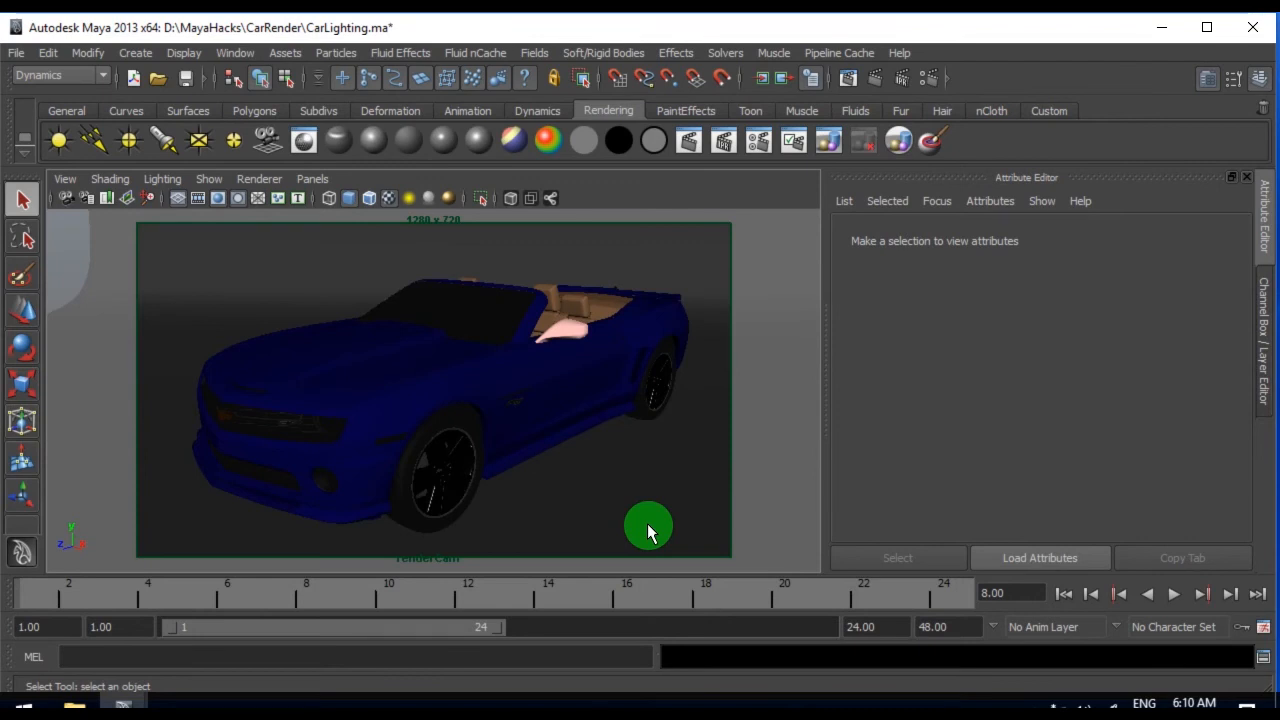
key("space")
left_click_drag(637, 487, 634, 437)
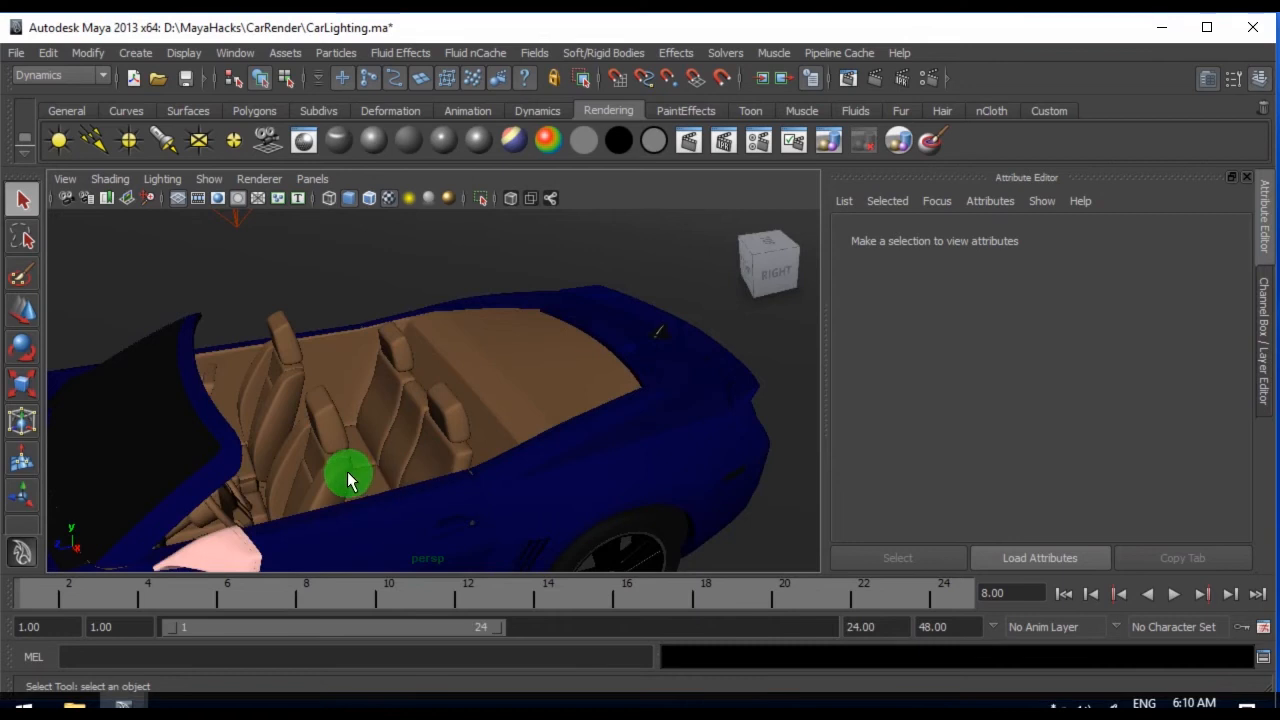
scroll(465, 410, "up", 3)
scroll(440, 455, "down", 2)
left_click_drag(470, 458, 414, 486, "alt")
left_click_drag(469, 371, 529, 409, "alt")
right_click_drag(529, 409, 583, 477, "alt")
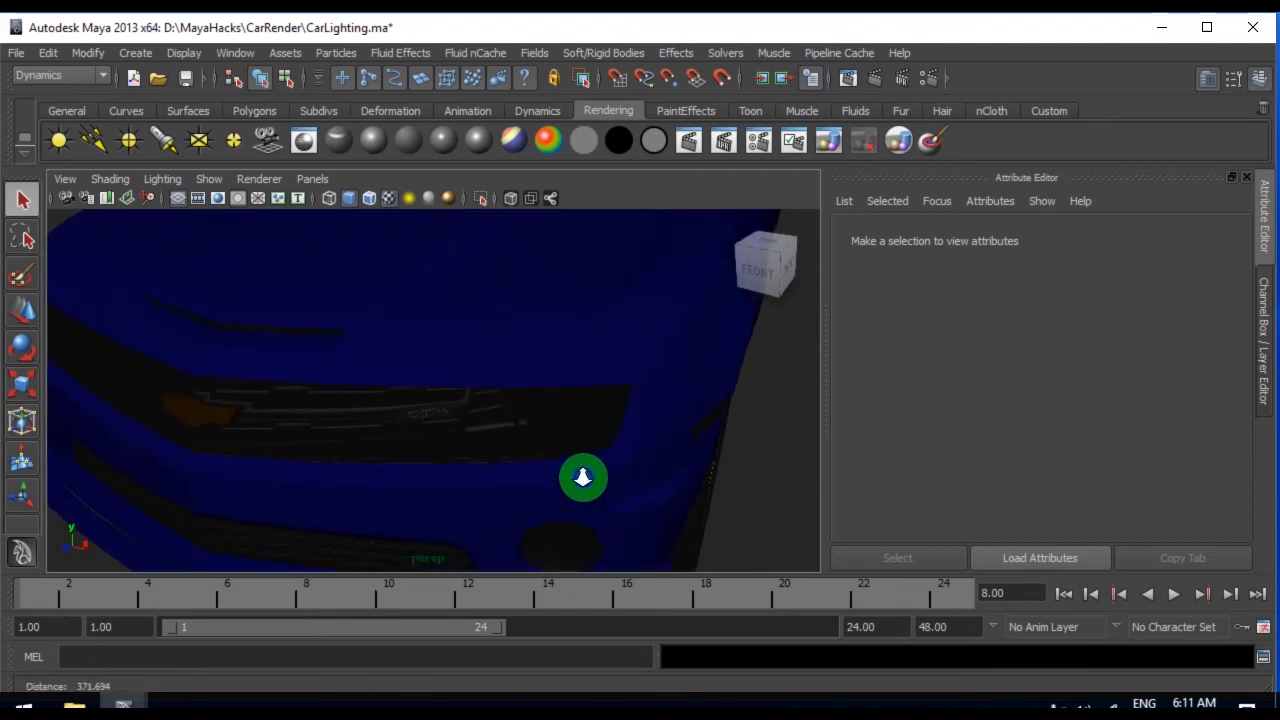
Return the viewport to the renderCam camera
left_click(312, 180)
mouse_move(380, 200)
left_click(510, 216)
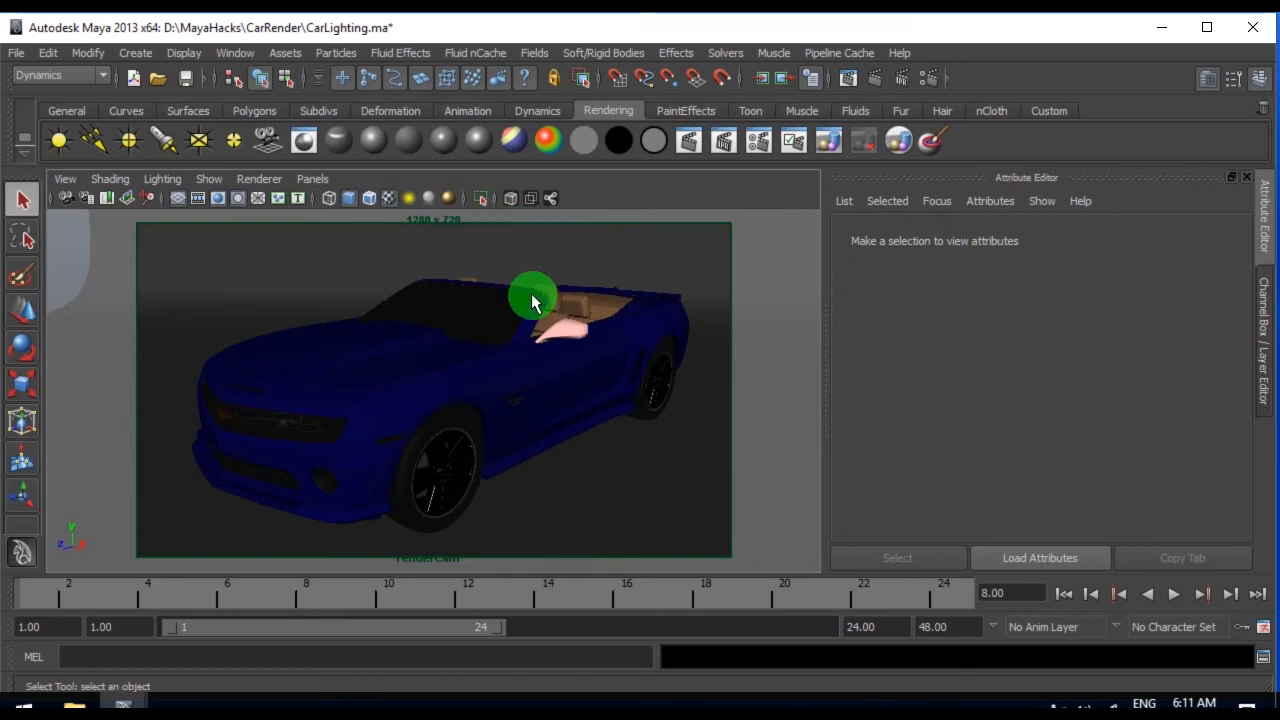
Open the render settings and collapse the Image File Output and Renderable Cameras sections to review the common Resolution options
left_click(929, 78)
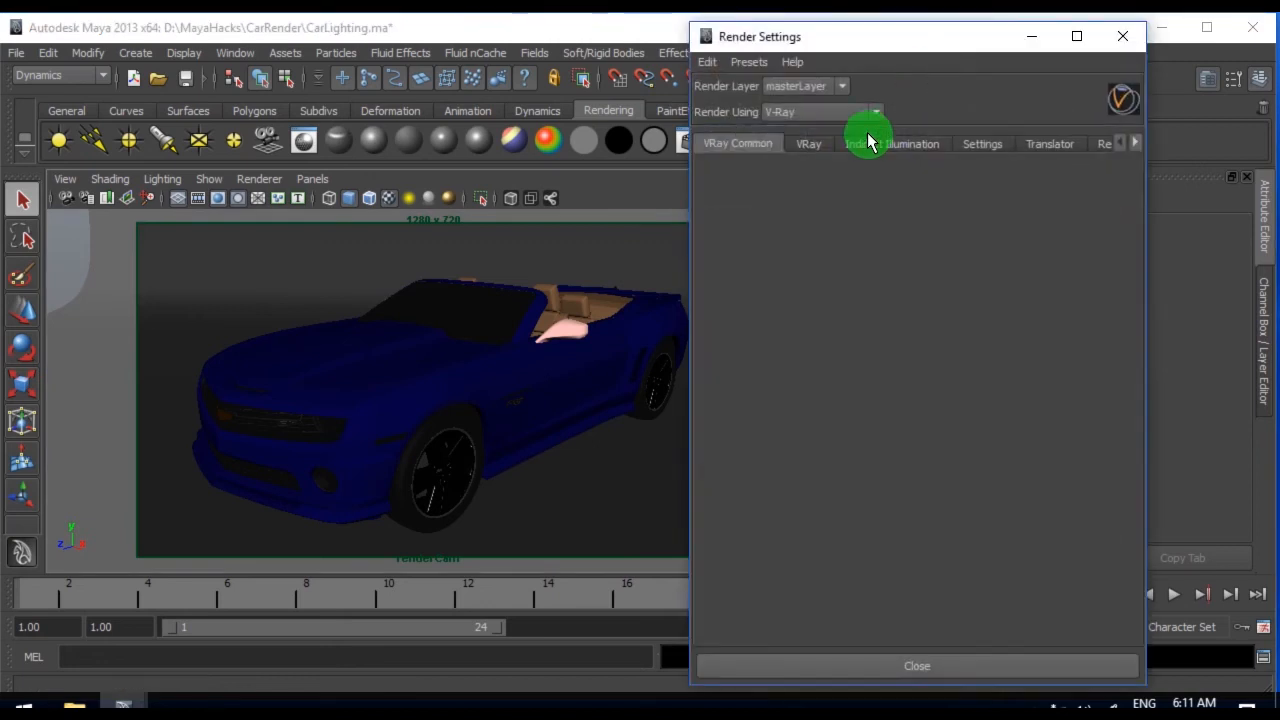
left_click(810, 143)
left_click(737, 143)
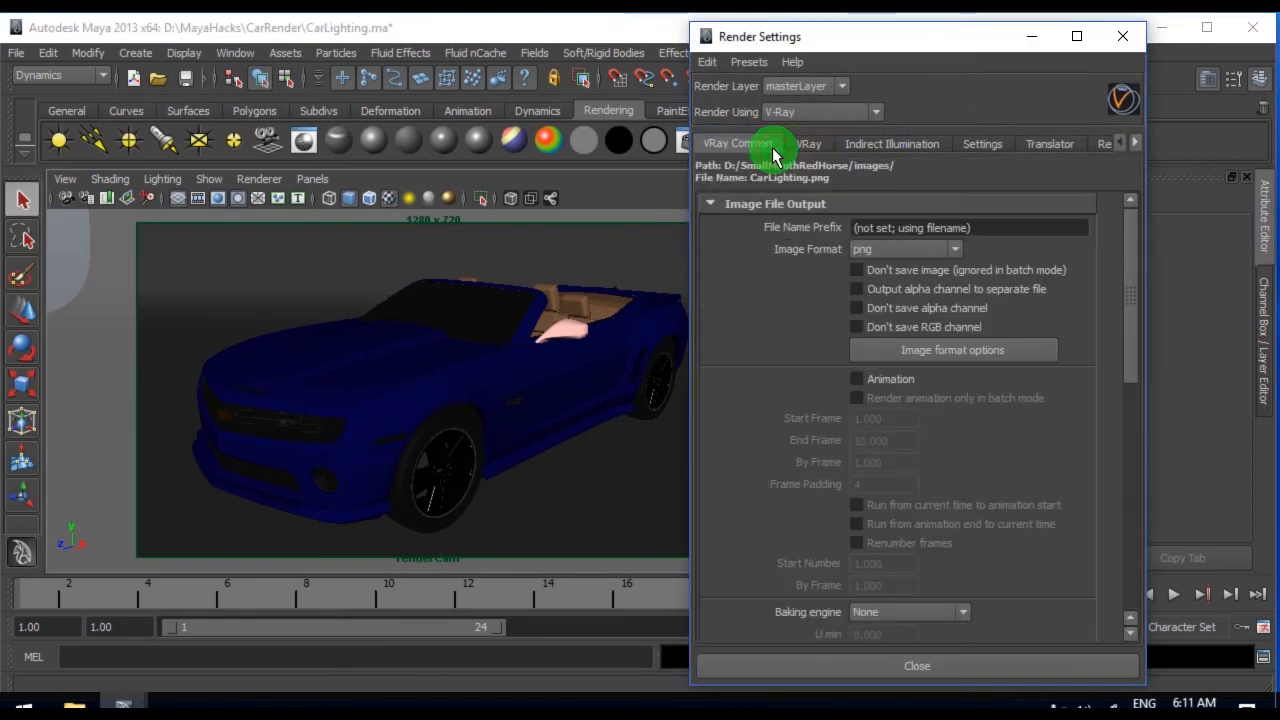
left_click(770, 203)
left_click(771, 226)
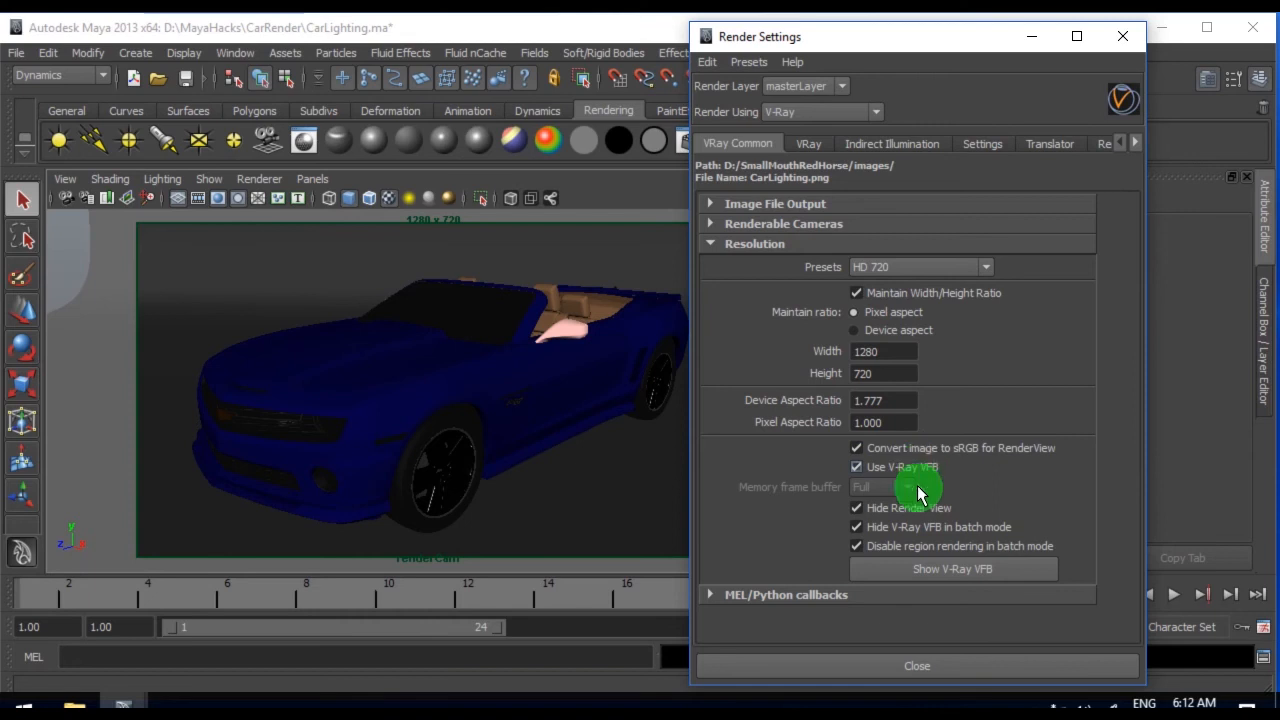
Show the V-Ray frame buffer, reduce and reposition its window, and bring the render settings back to the front
left_click(928, 569)
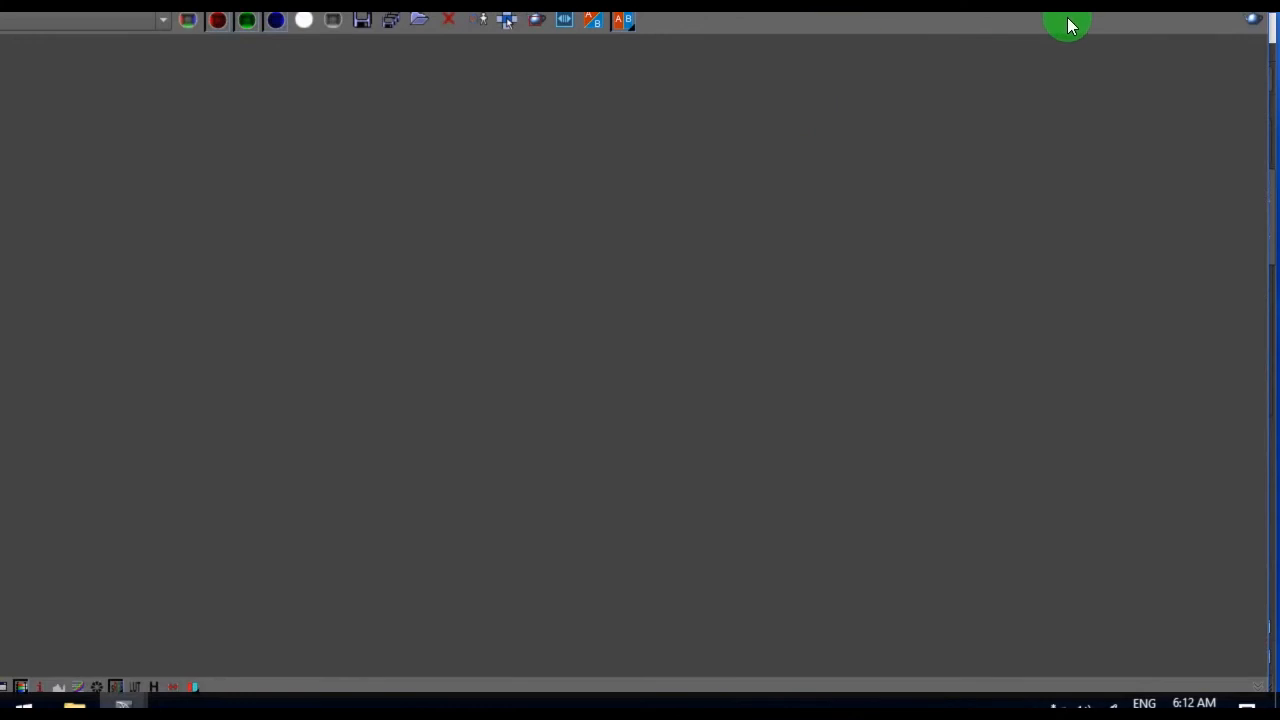
left_click_drag(1266, 163, 1206, 163)
left_click_drag(959, 31, 1071, 147)
left_click_drag(108, 132, 560, 189)
left_click_drag(723, 206, 297, 80)
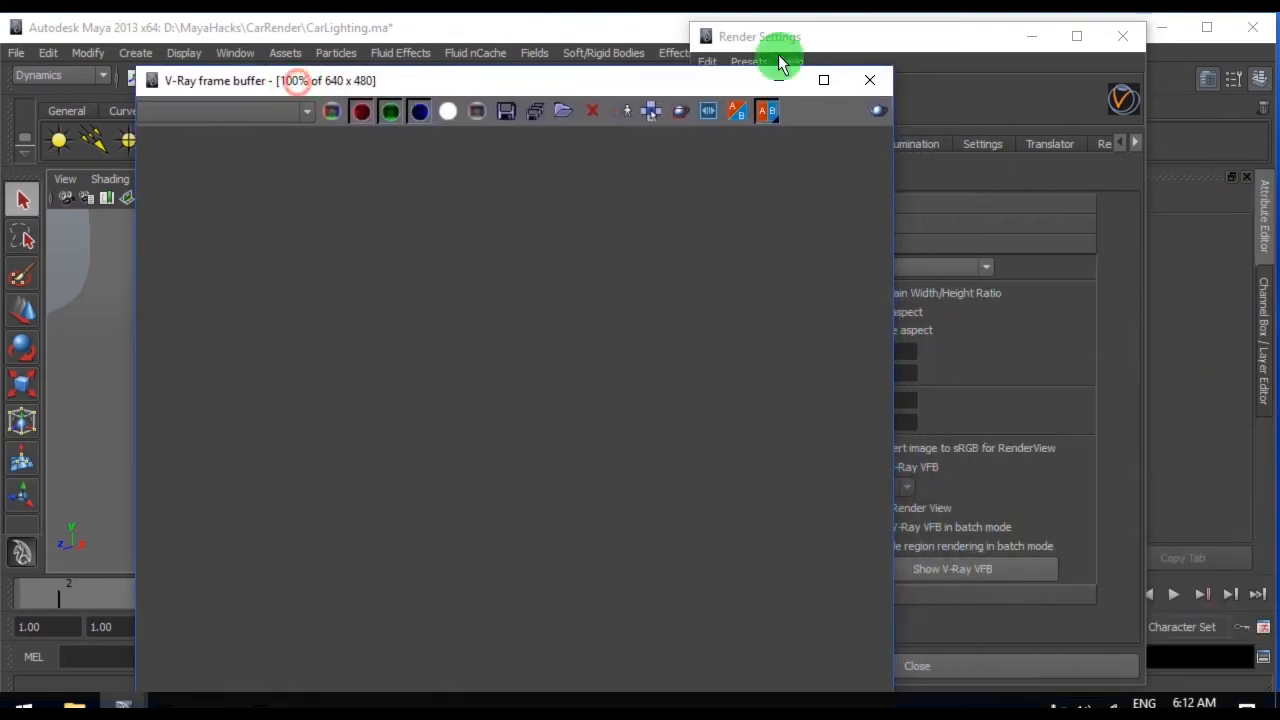
left_click(823, 36)
Review the Resolution options and the V-Ray image sampler's antialiasing and Adaptive DMC settings, collapsing each section
left_click(743, 248)
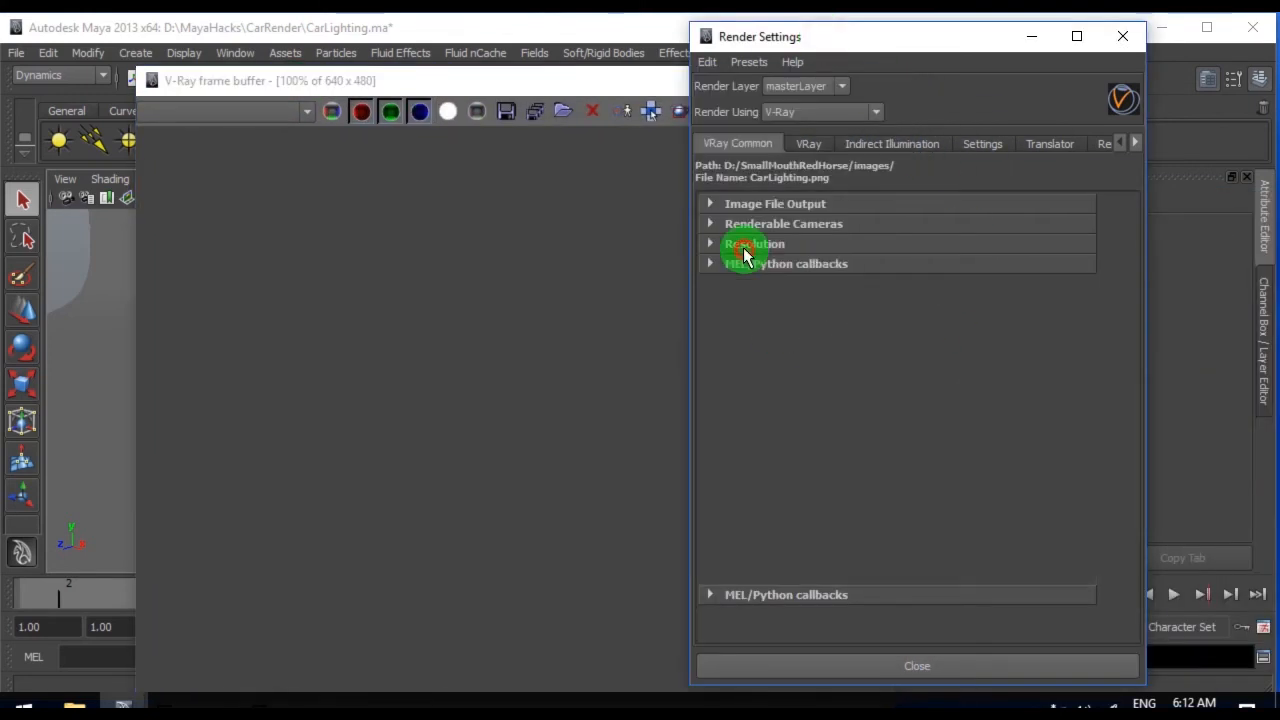
left_click(800, 224)
left_click(801, 226)
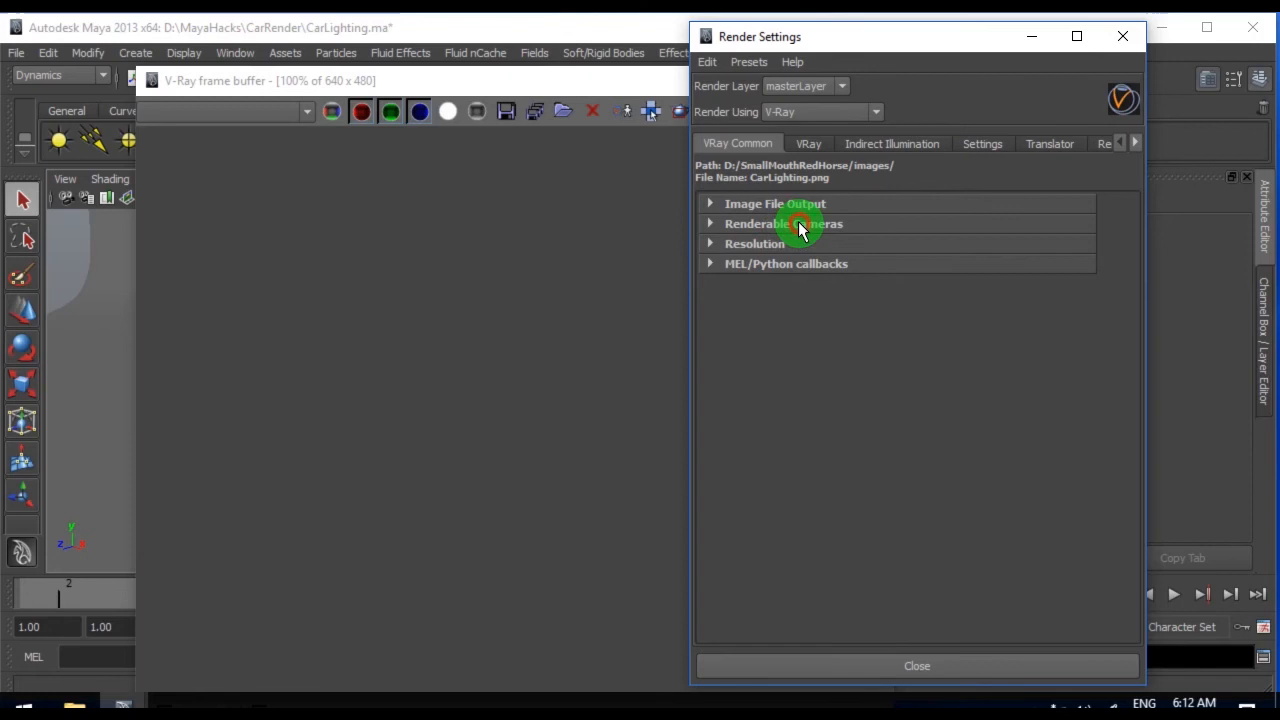
left_click(800, 248)
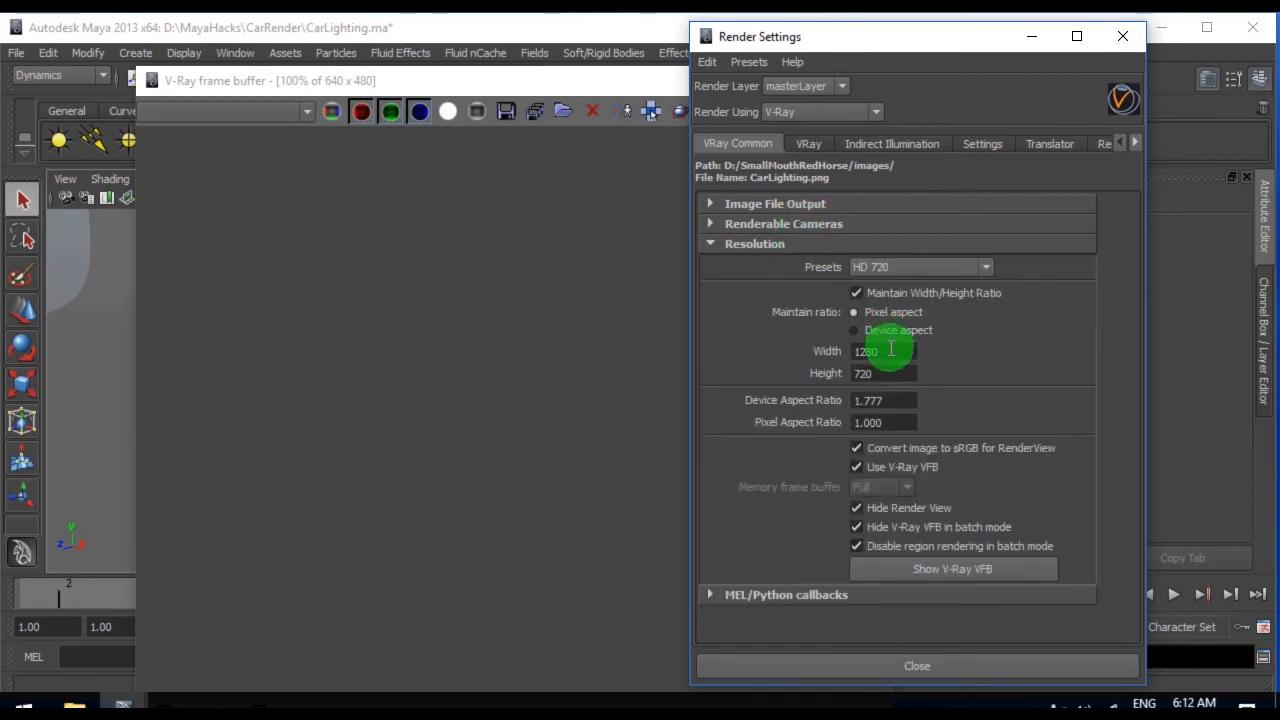
left_click(770, 246)
left_click(806, 148)
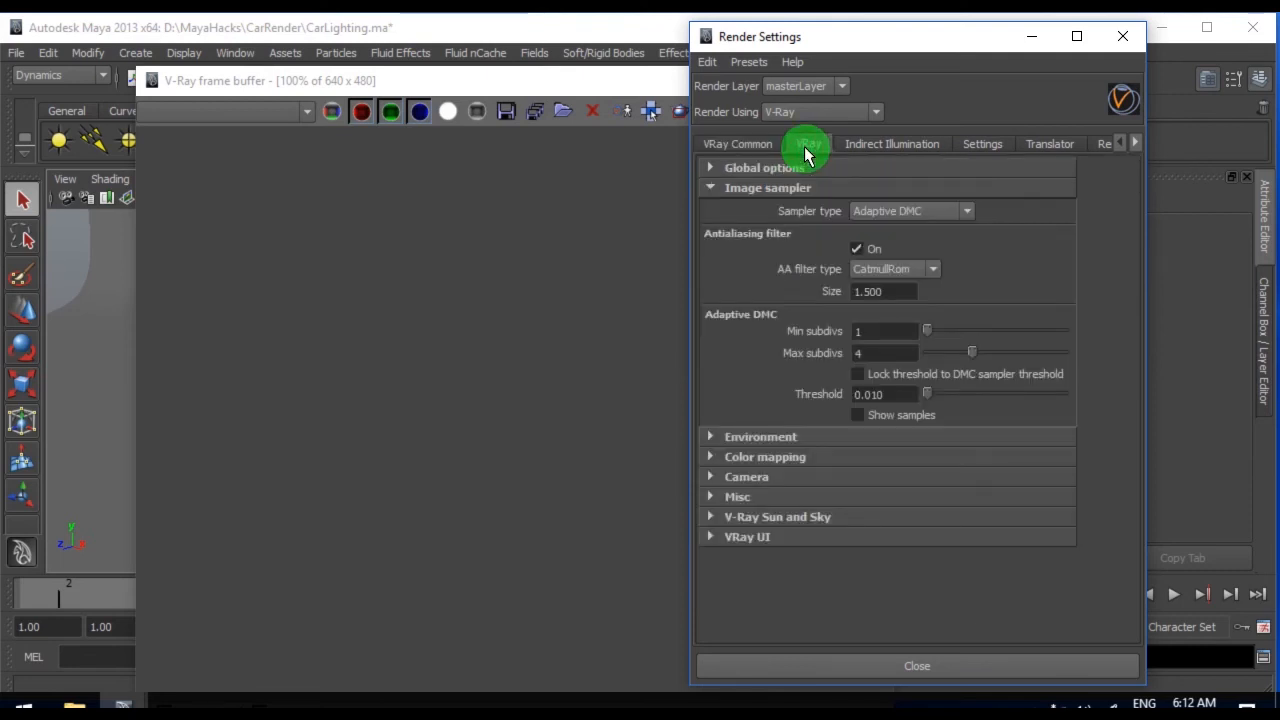
double_click(896, 355)
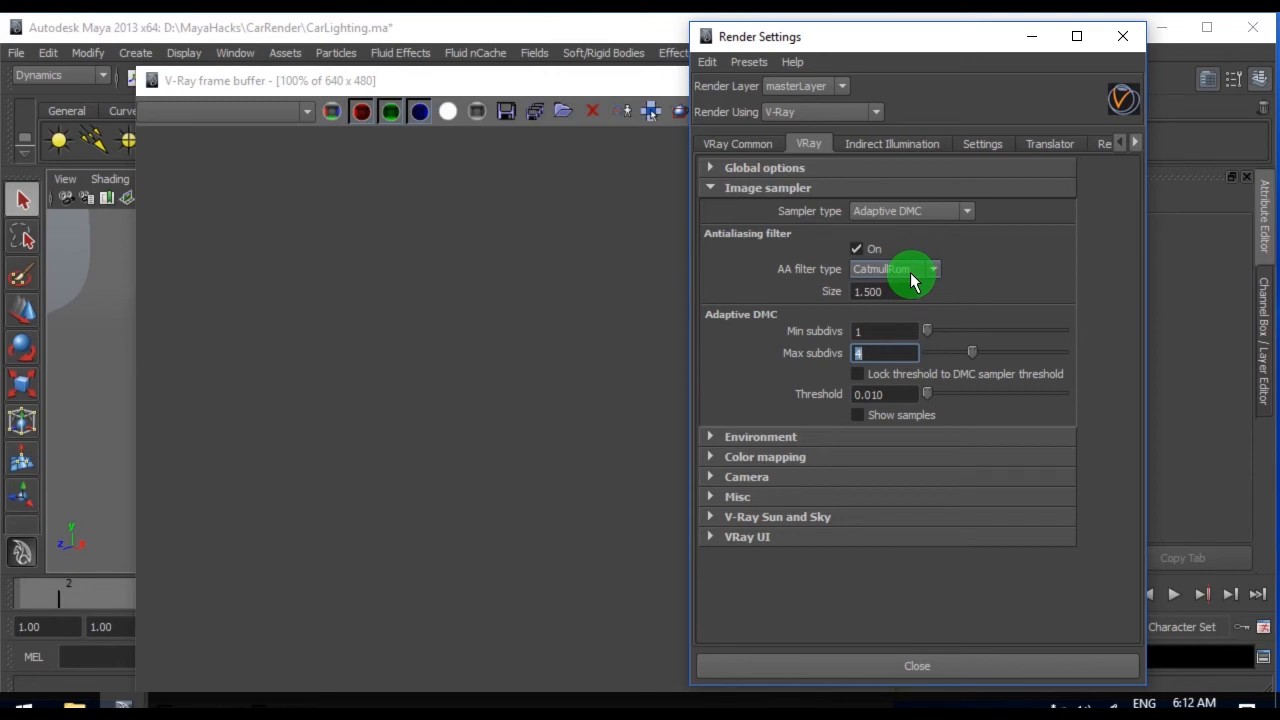
left_click(778, 190)
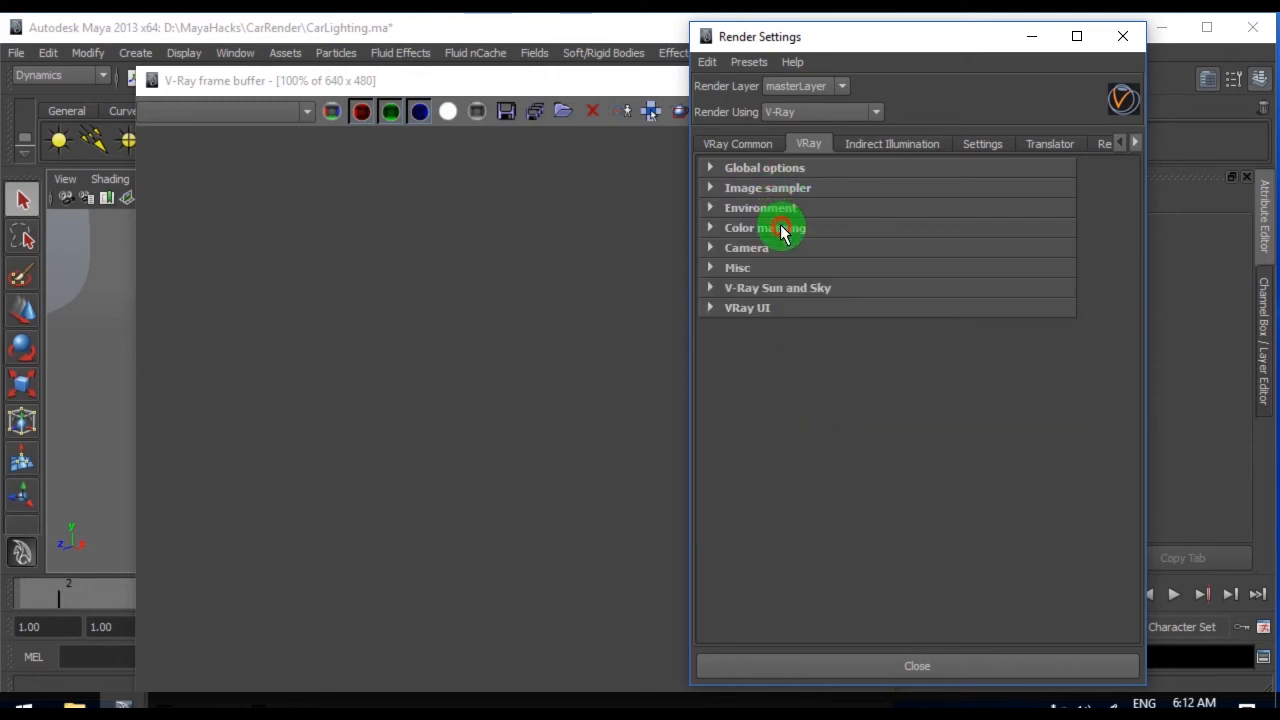
Review the color mapping types and the environment override textures in the V-Ray settings, leaving both sections collapsed
left_click(783, 228)
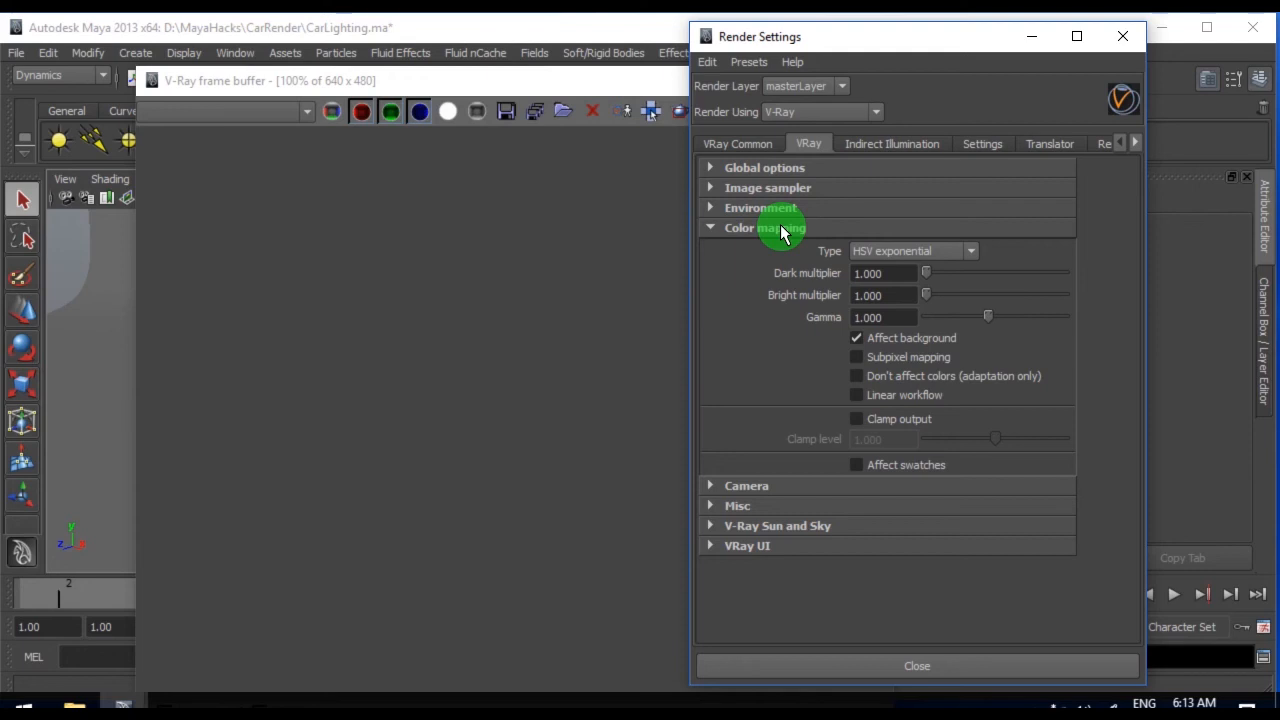
left_click(912, 254)
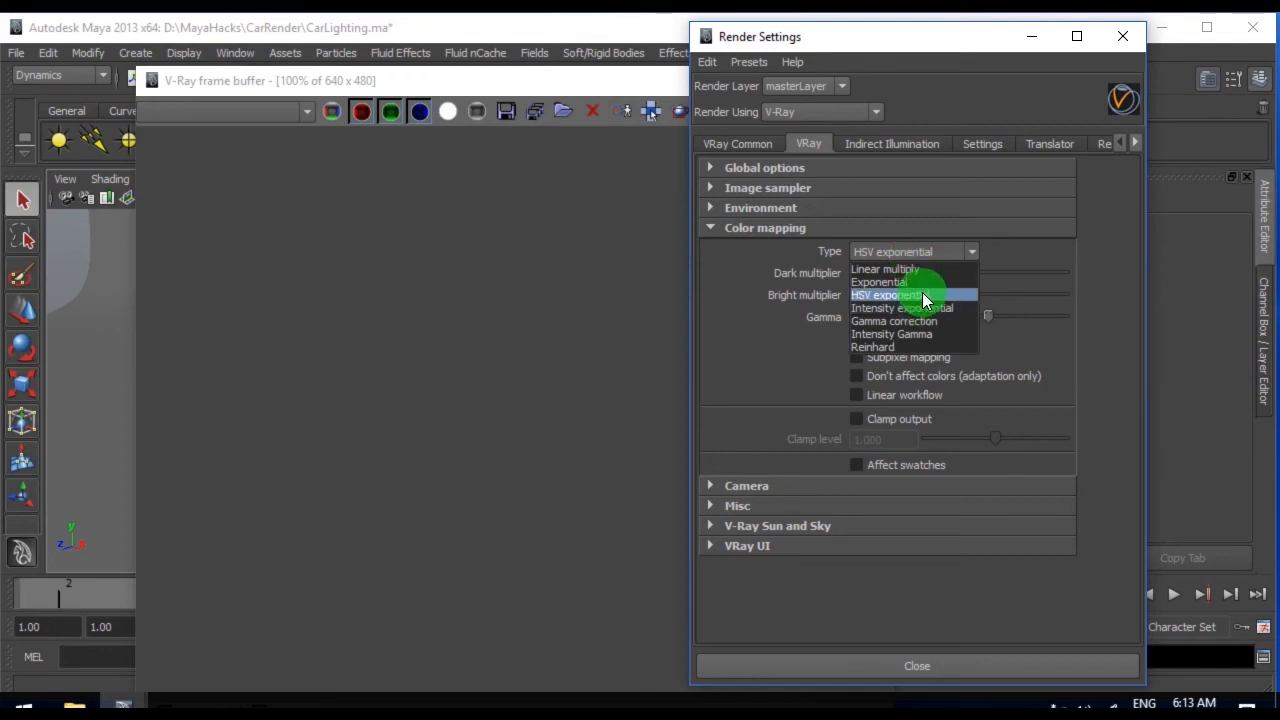
left_click(822, 292)
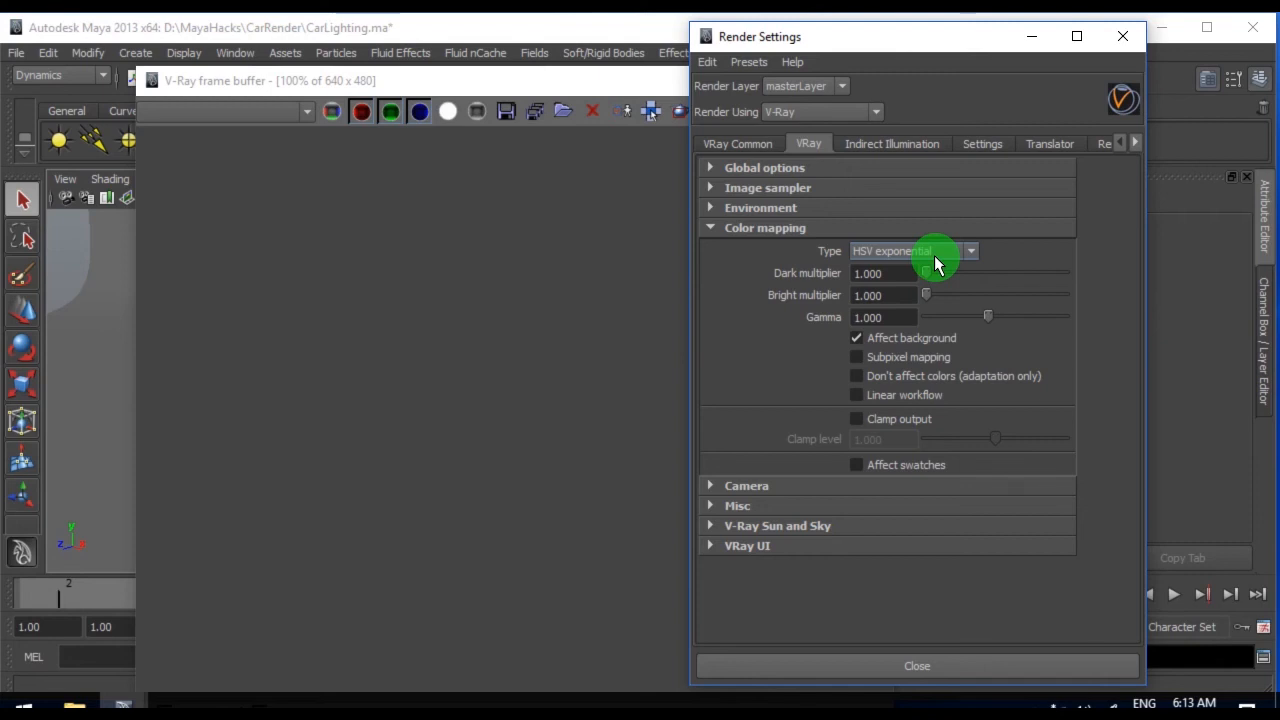
left_click(752, 230)
left_click(764, 210)
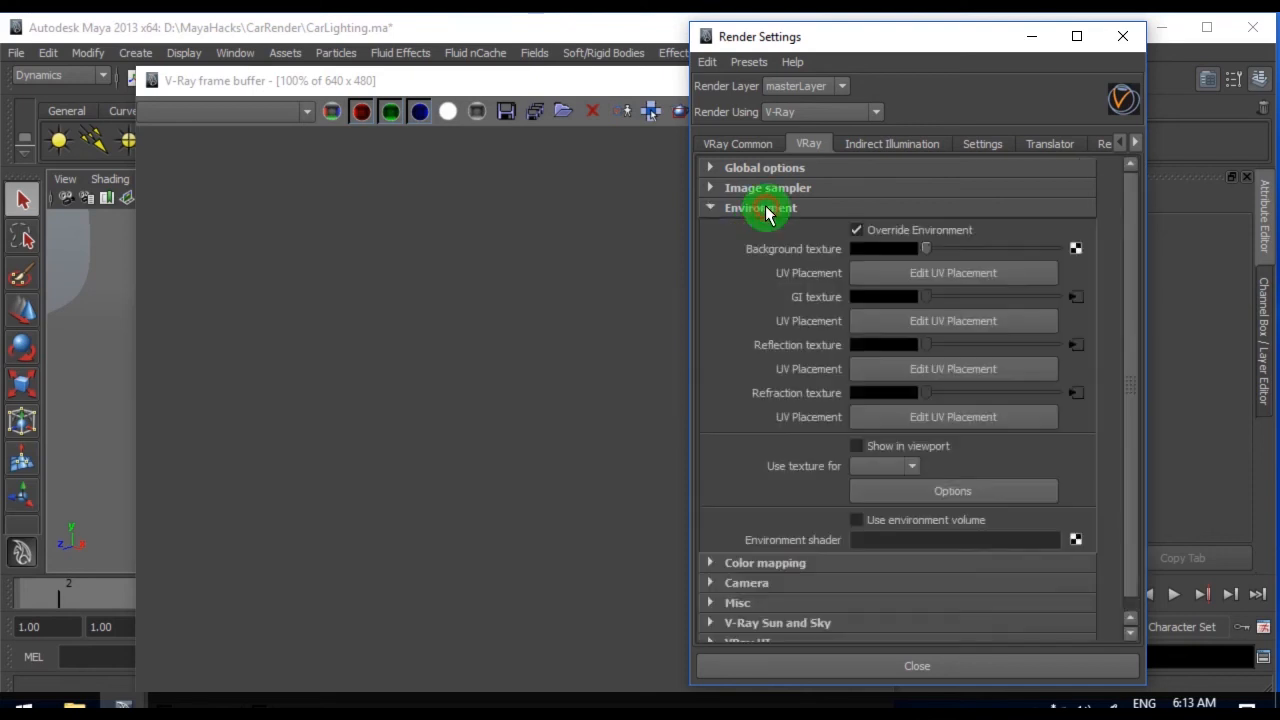
left_click(766, 210)
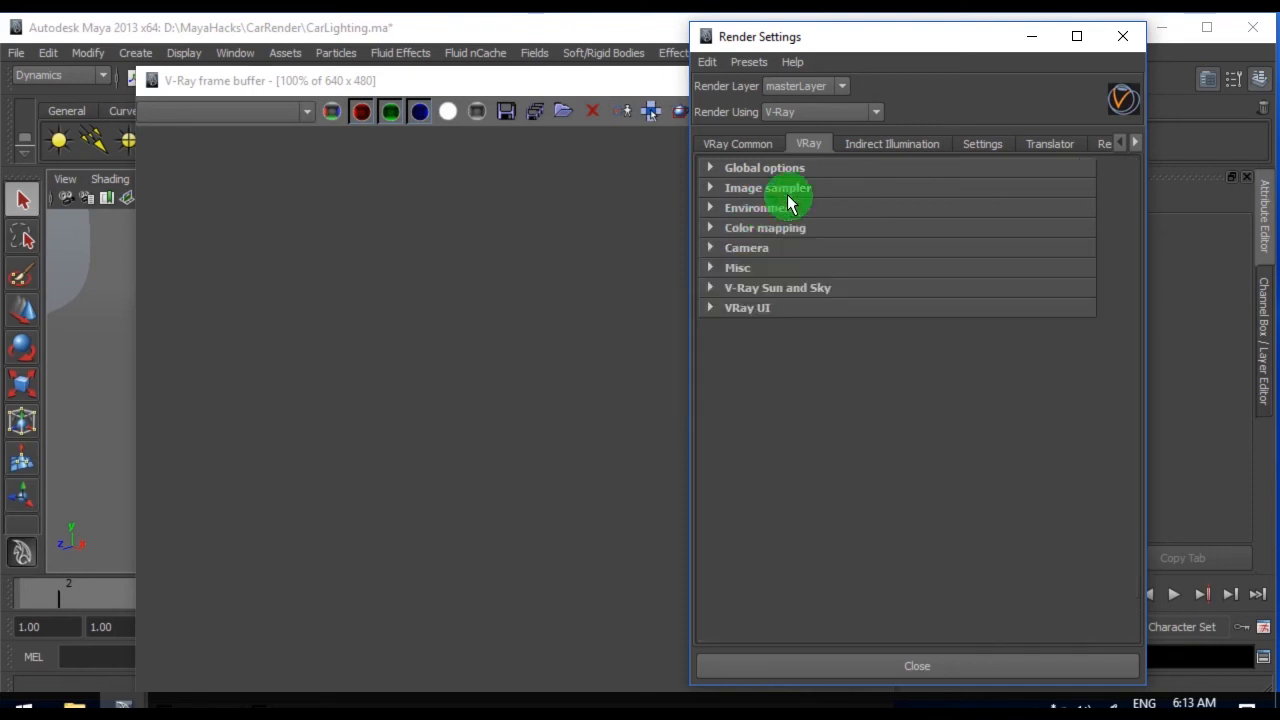
Set the irradiance map's built-in preset to Very high in the indirect illumination settings
left_click(883, 150)
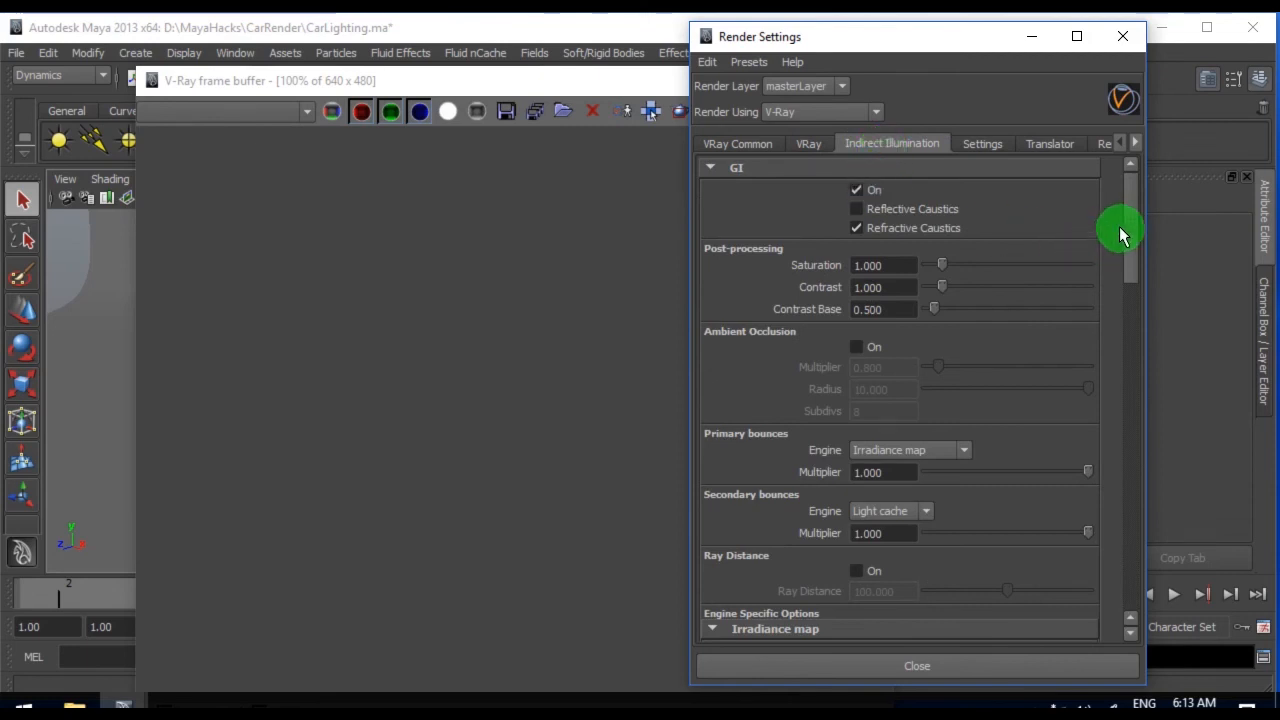
left_click_drag(1122, 234, 1128, 277)
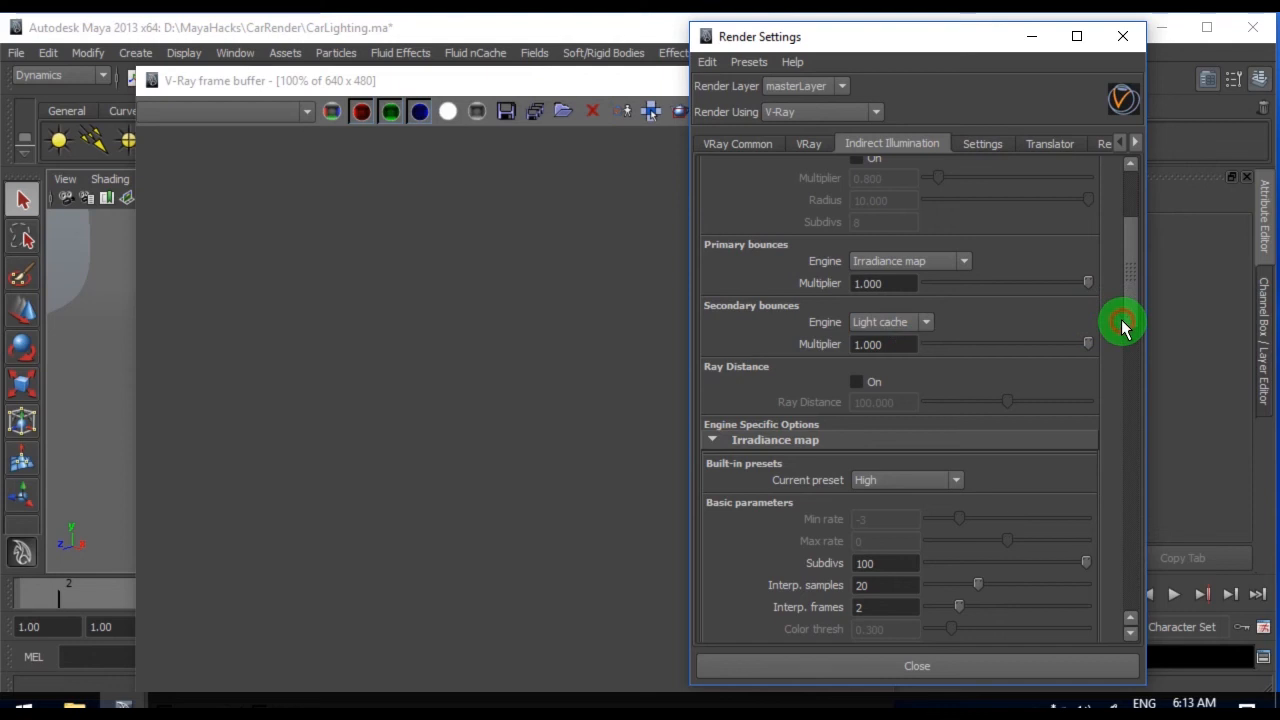
left_click_drag(1133, 300, 1023, 349)
left_click(880, 316)
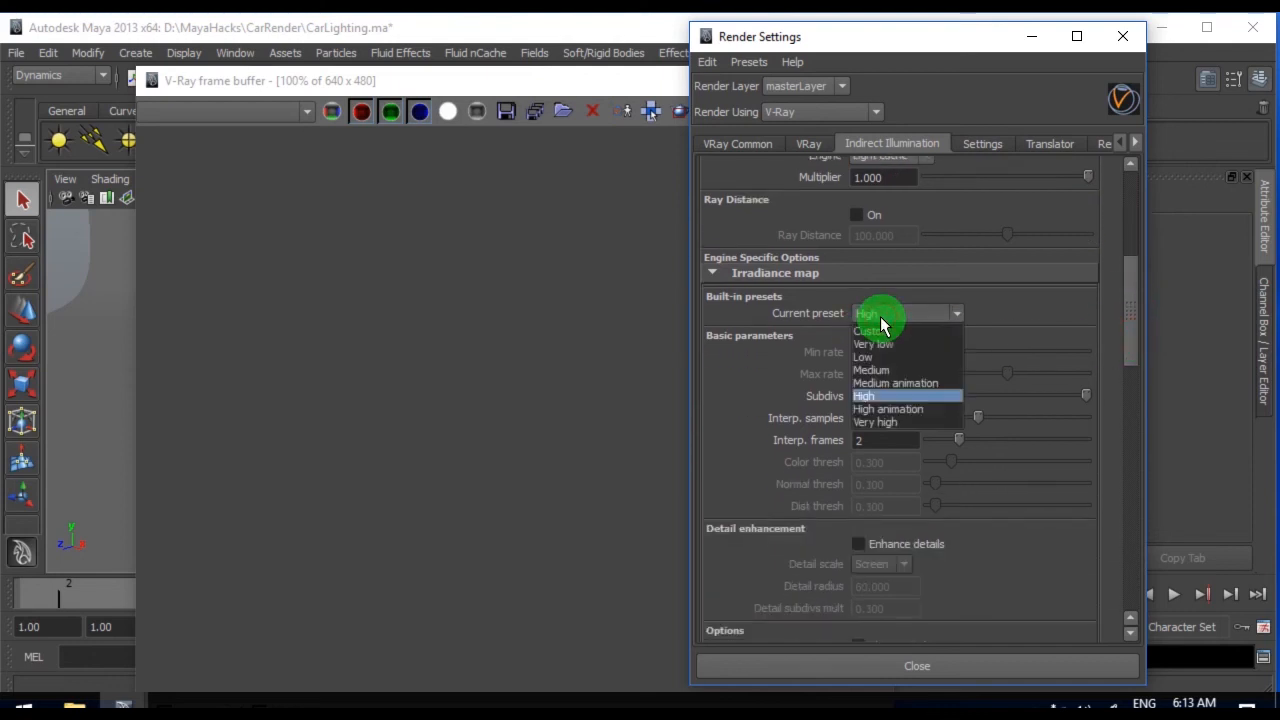
left_click(893, 425)
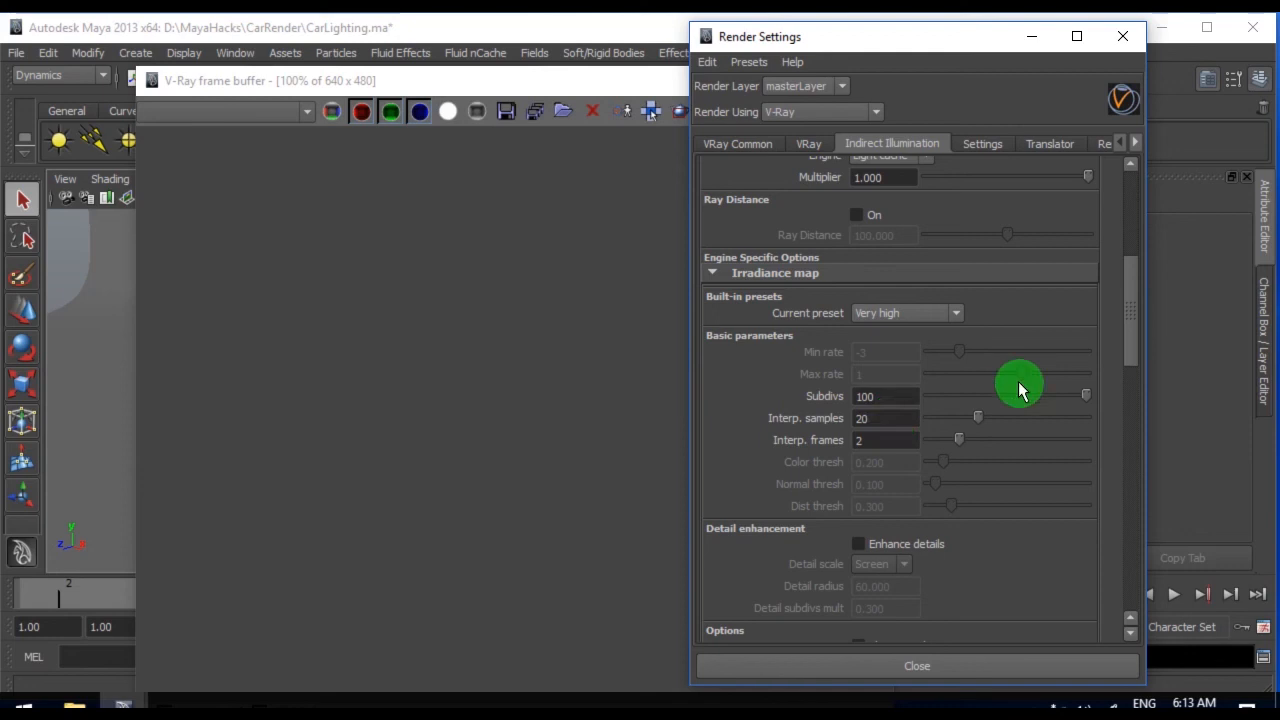
Set the light cache Subdivs to 964 in the indirect illumination settings
left_click_drag(1124, 314, 1127, 288)
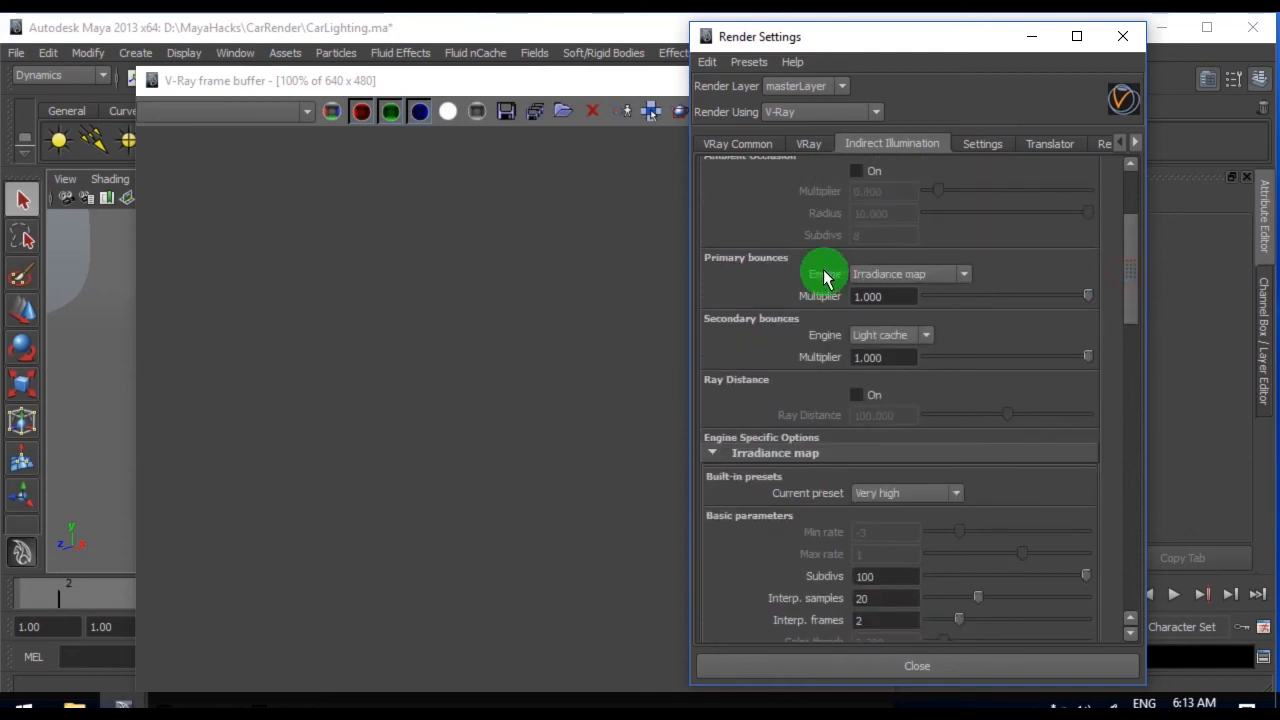
left_click_drag(1130, 294, 1106, 517)
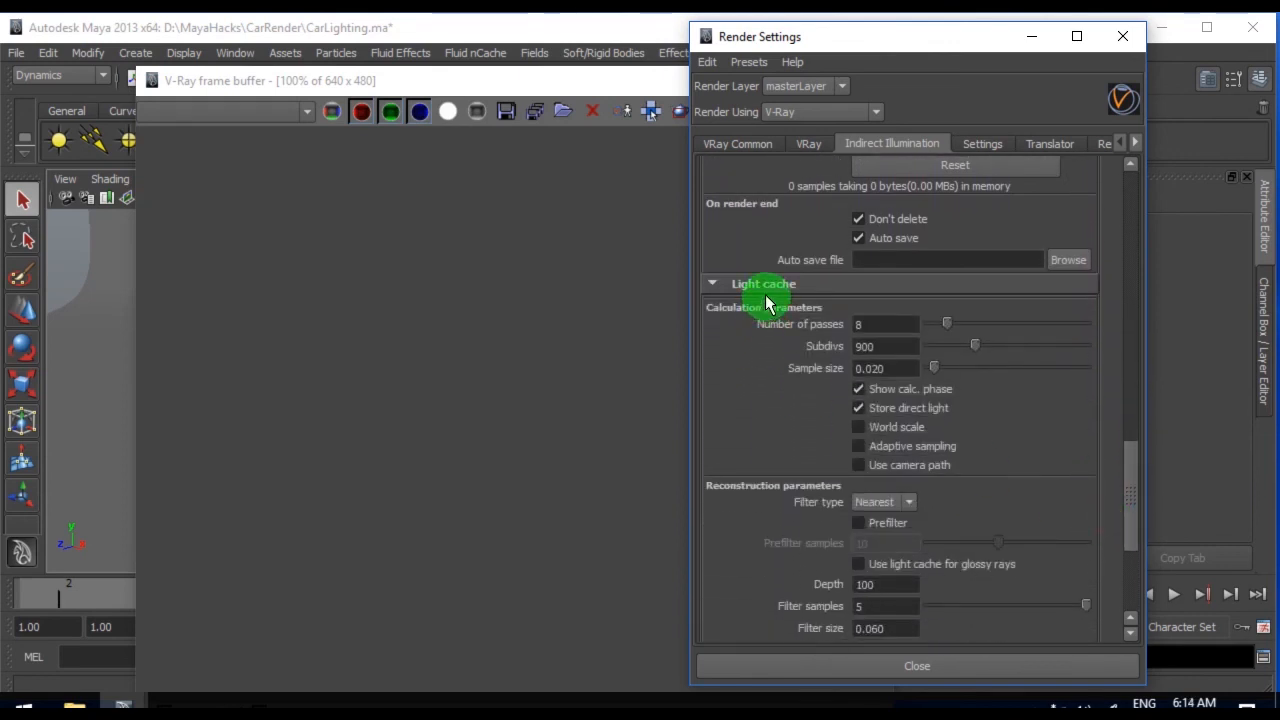
double_click(876, 347)
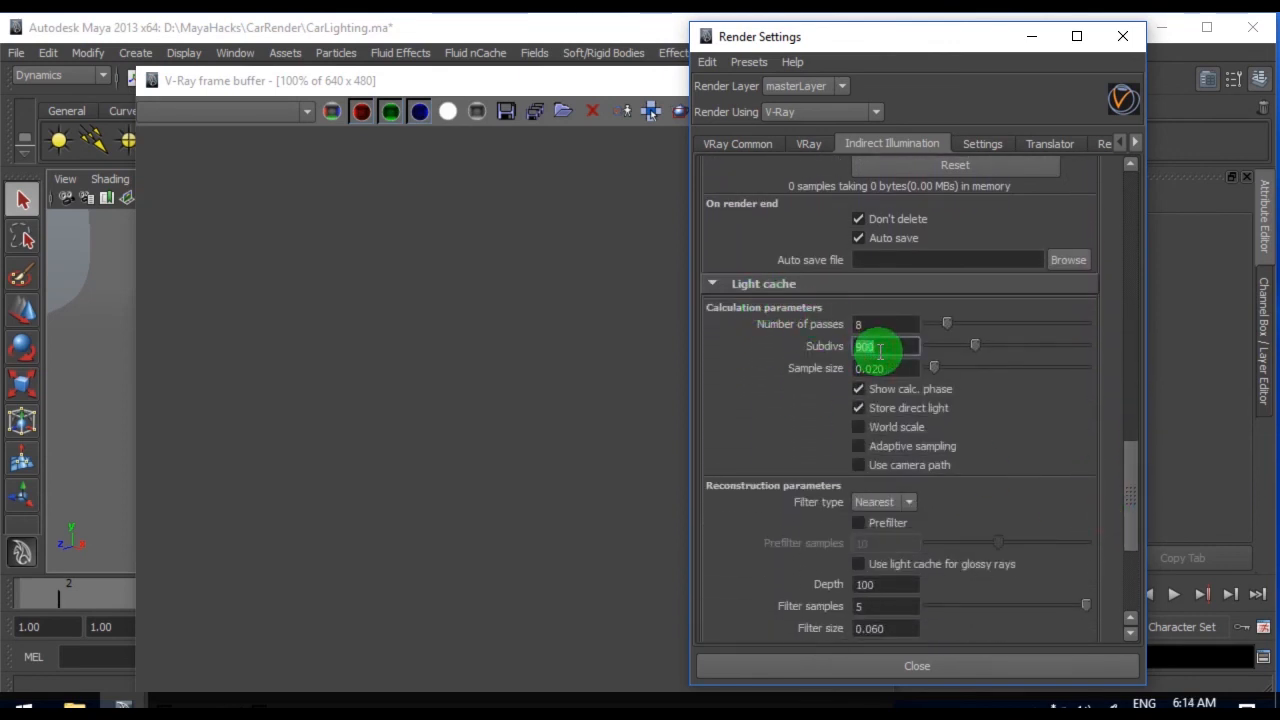
type("964")
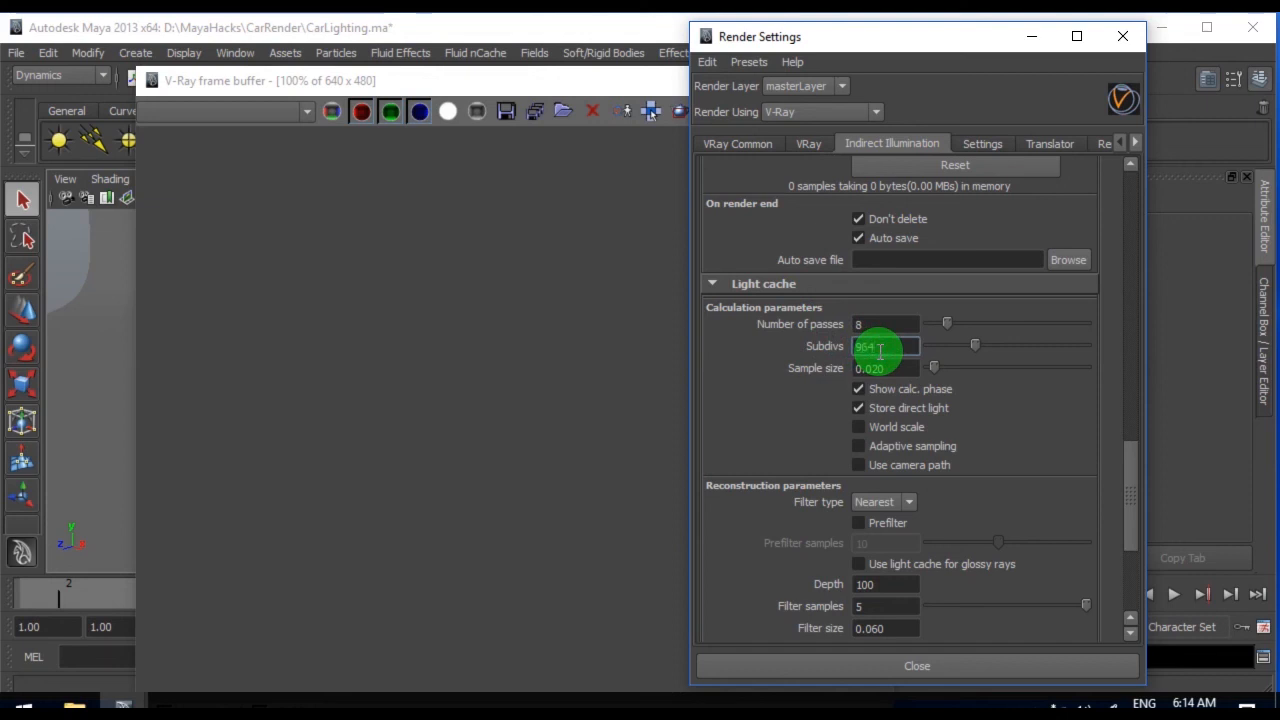
key("Return")
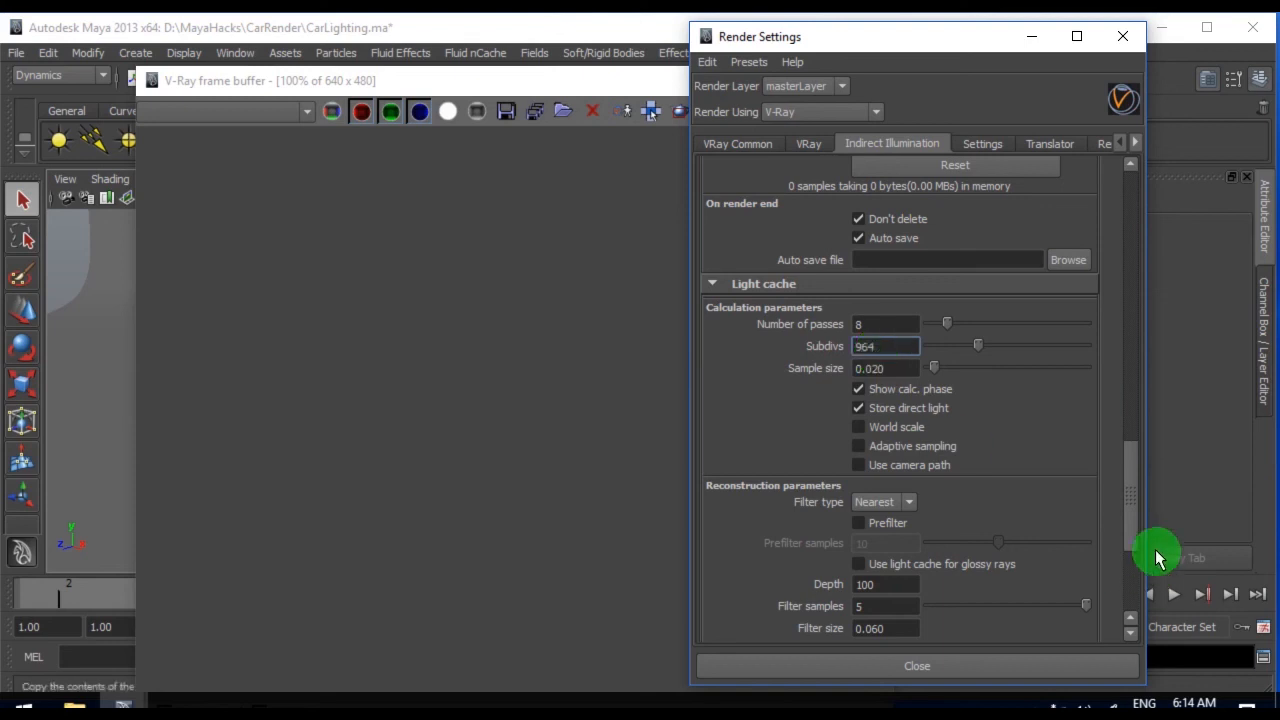
Check the DMC Sampler and System settings, close the render settings and render the car in the V-Ray frame buffer
left_click_drag(1127, 516, 1129, 597)
left_click(981, 144)
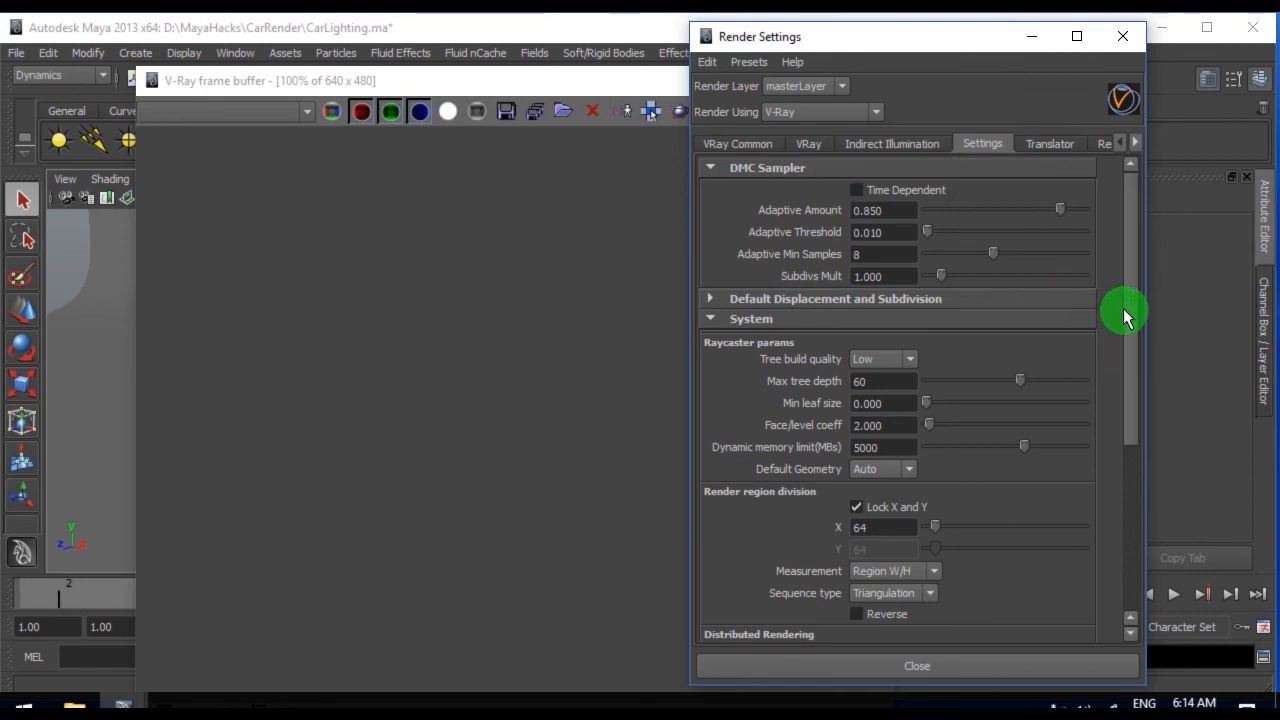
left_click(1123, 37)
left_click(878, 116)
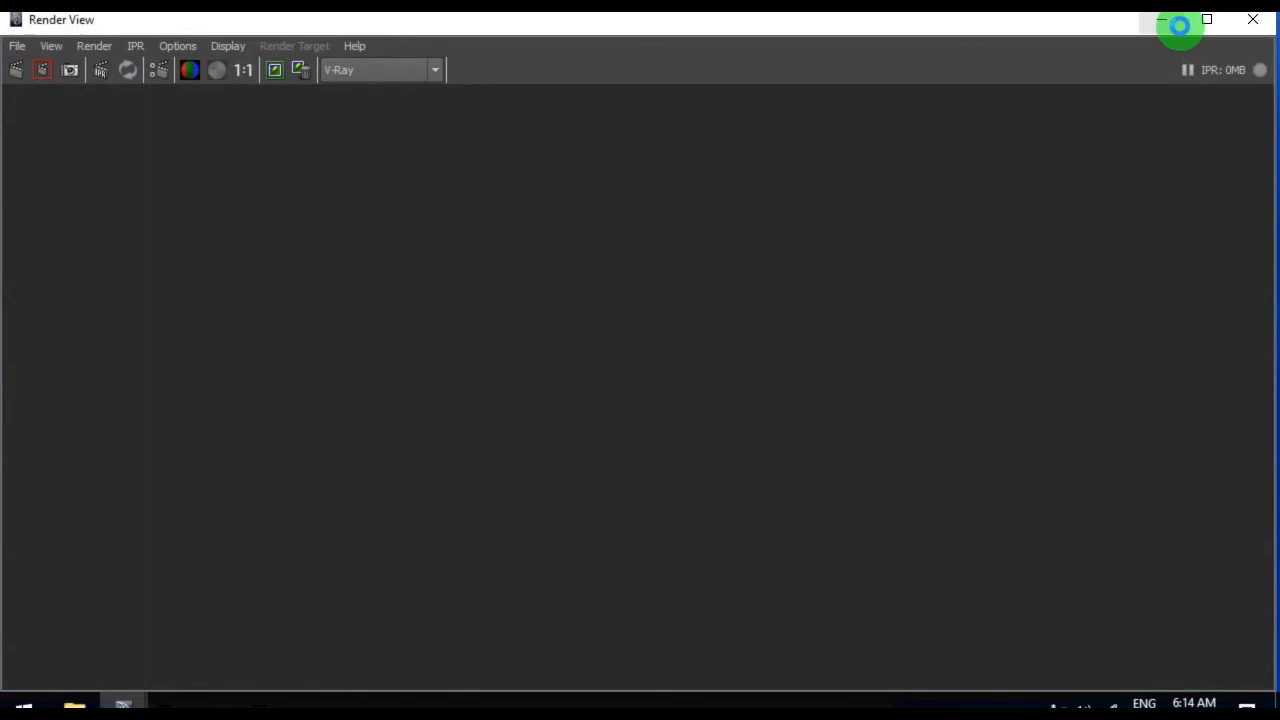
left_click(1176, 25)
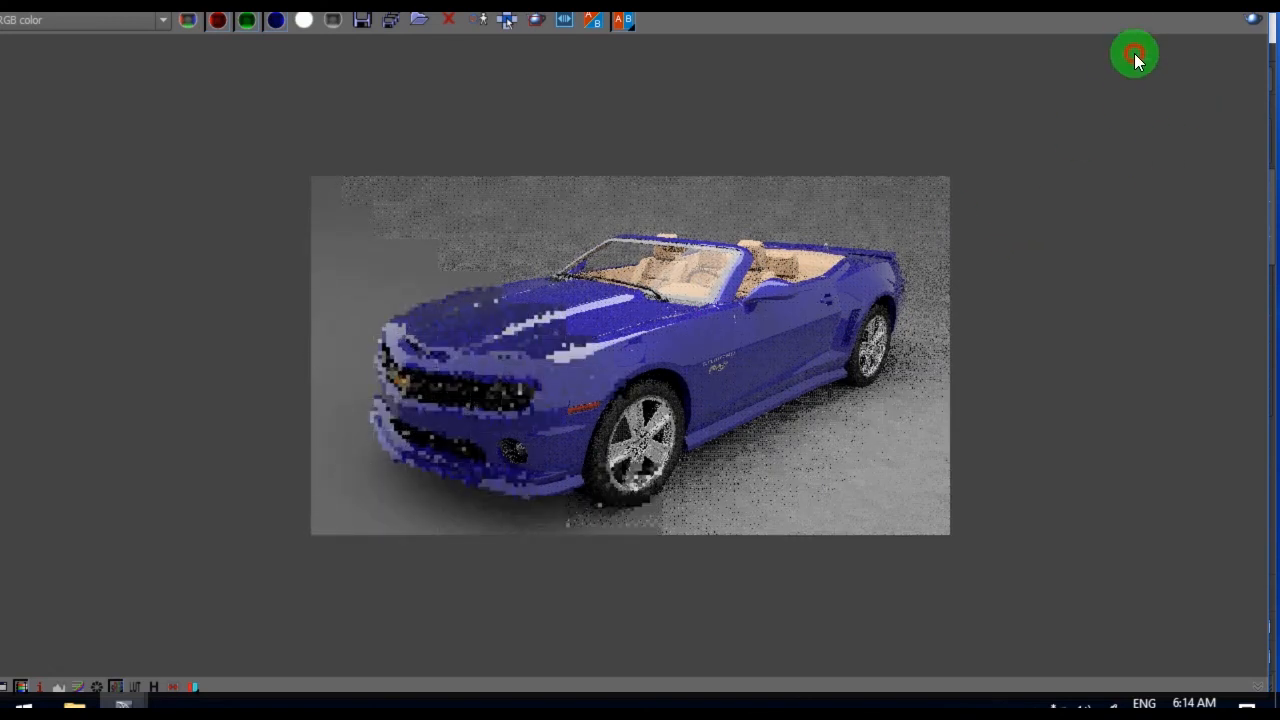
Switch to File Explorer and open the outputCar image from the CarRender folder with Photos
left_click(74, 706)
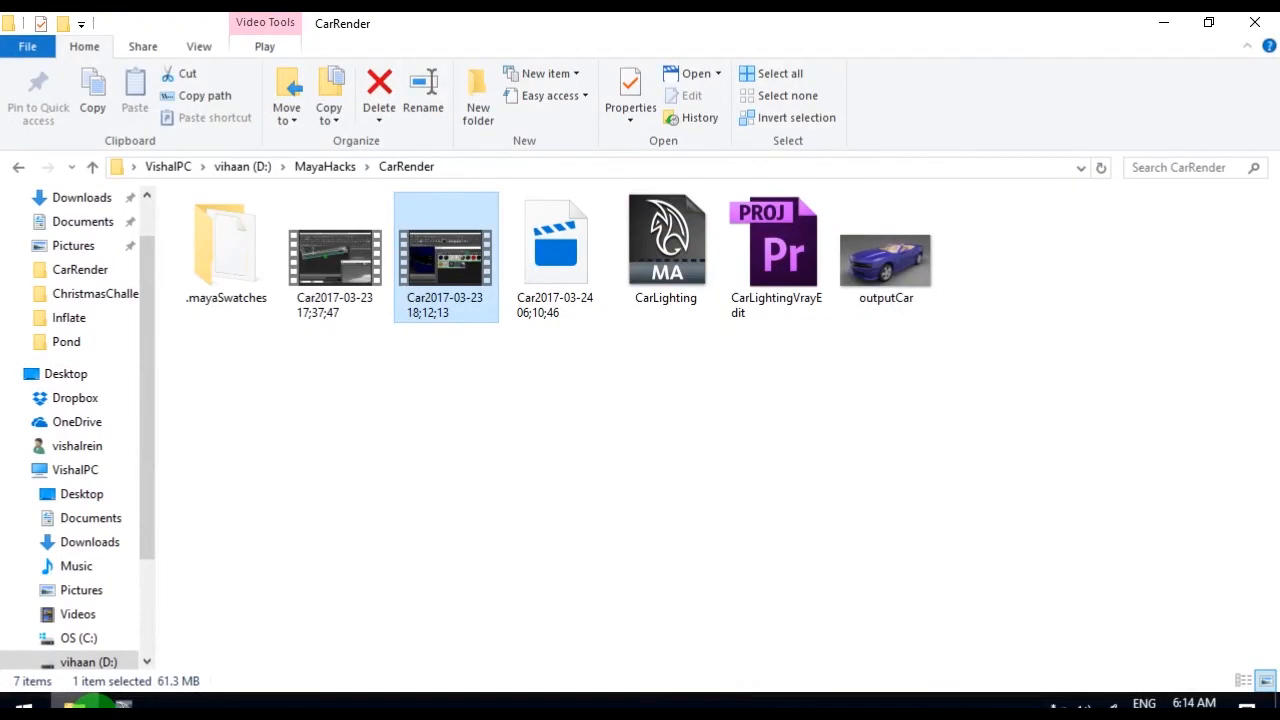
left_click(903, 274)
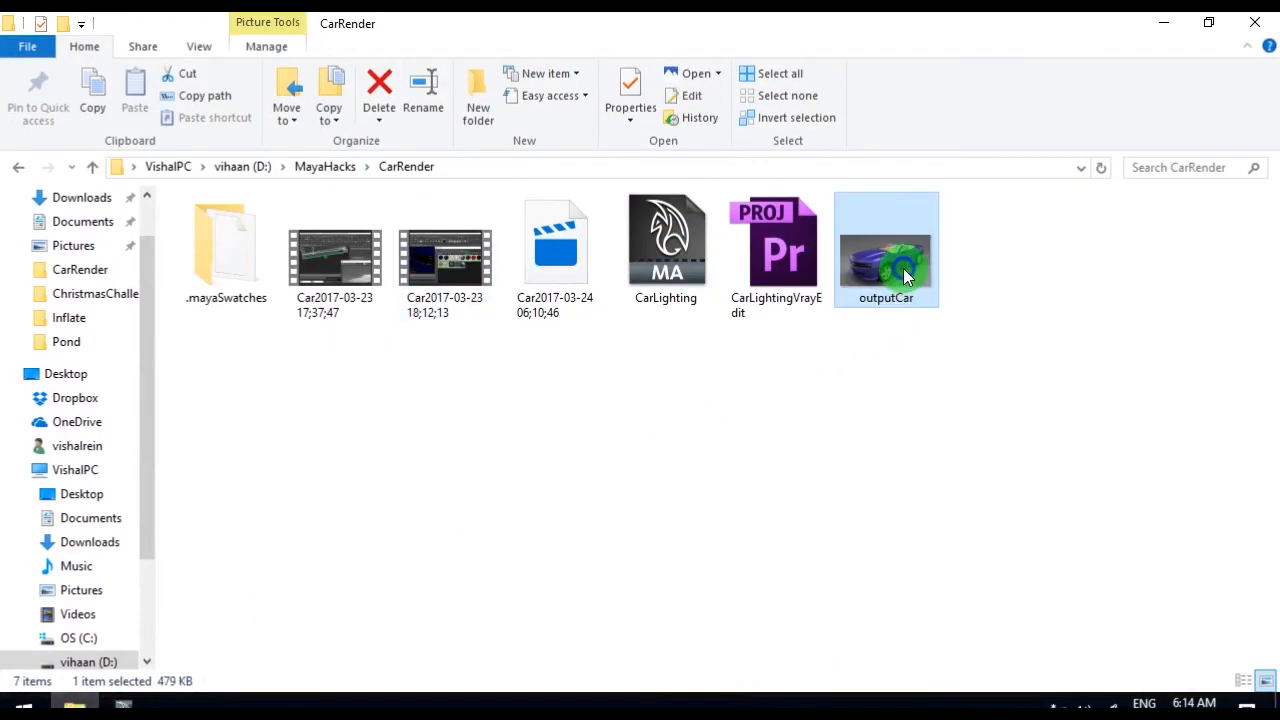
right_click(903, 268)
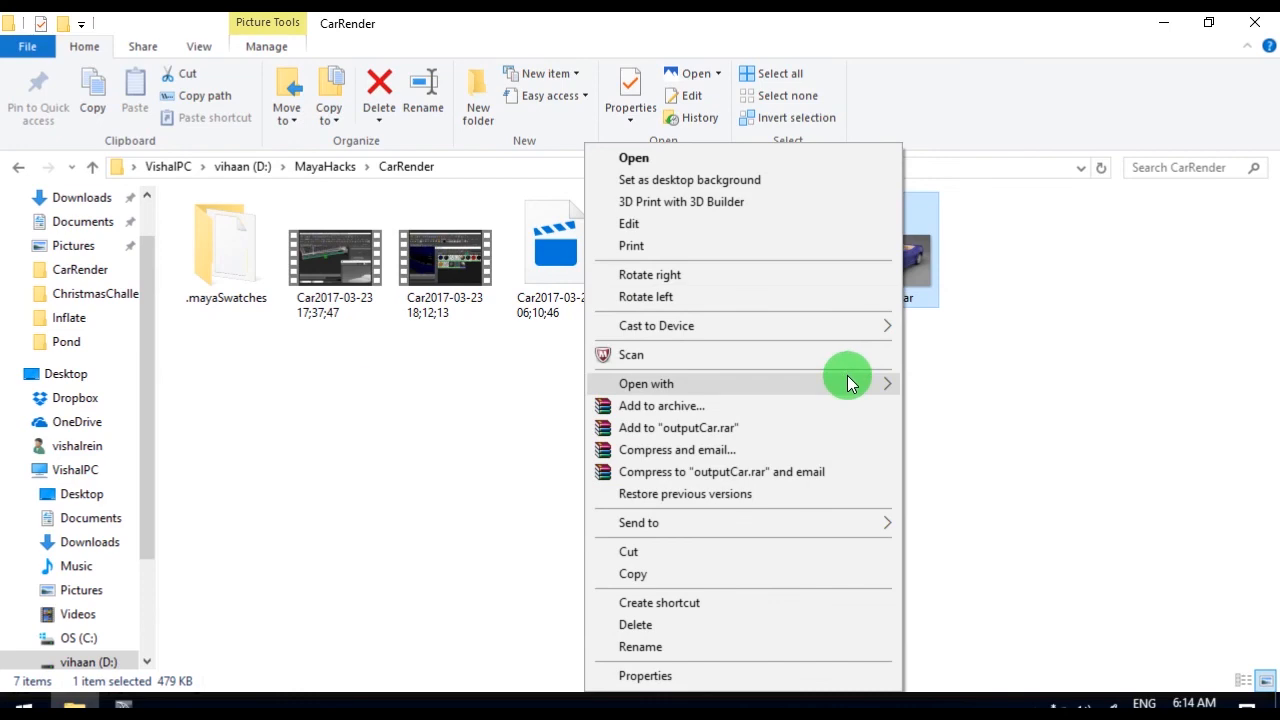
mouse_move(600, 373)
left_click(430, 450)
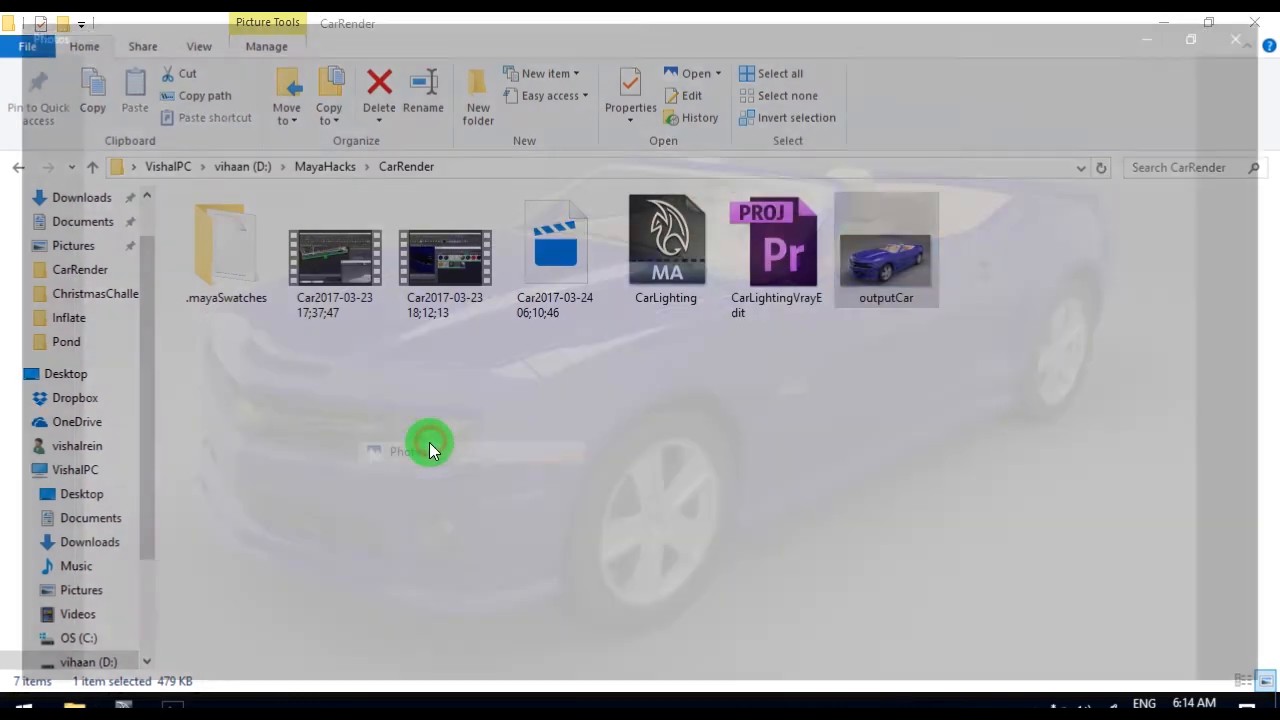